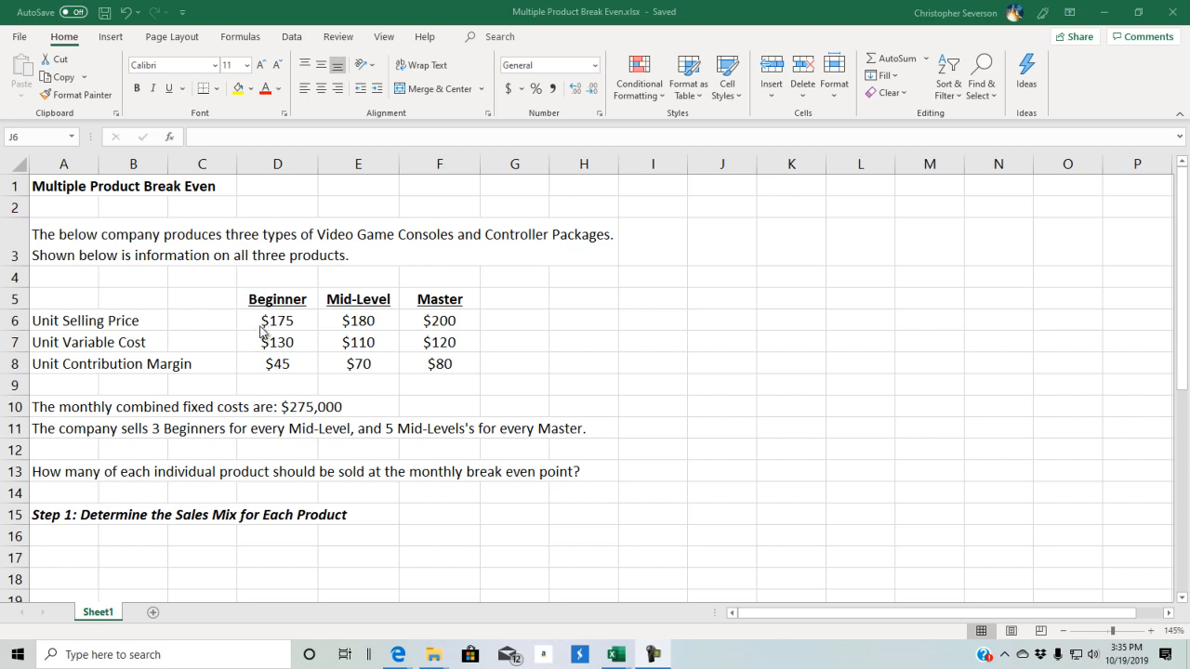
- Calculate the Beginner product's contribution margin ratio in cell D9 with the formula =D8/D6
left_click(286, 383)
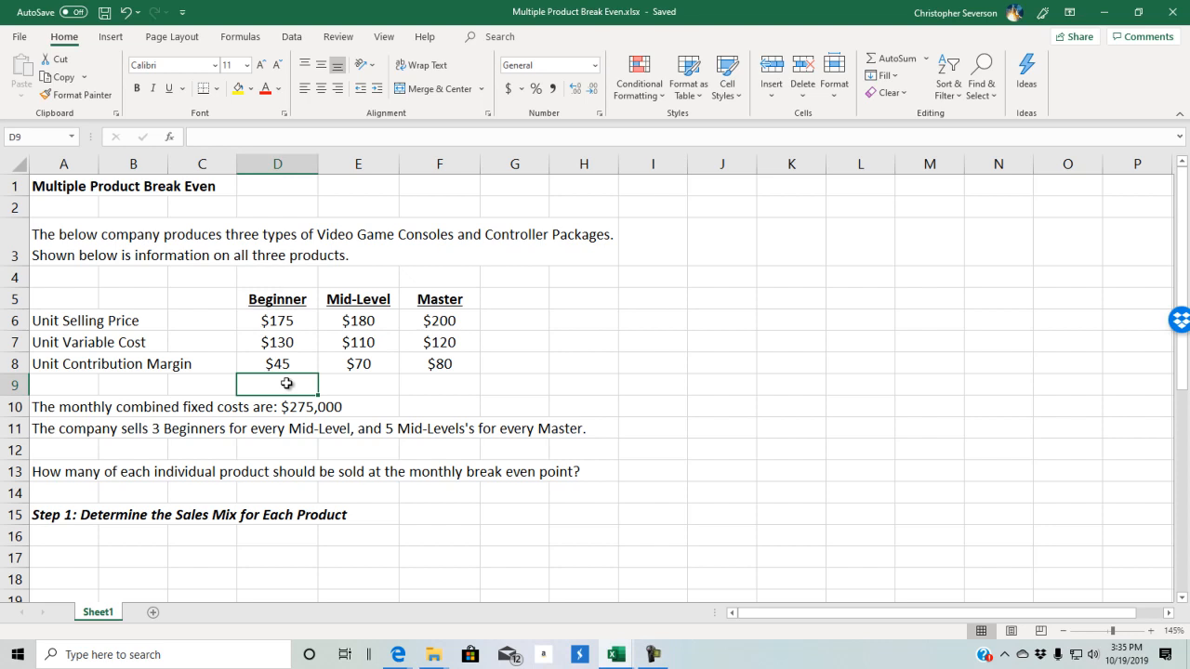
type("=D8/")
key("Up")
key("Up")
key("Up")
key("Return")
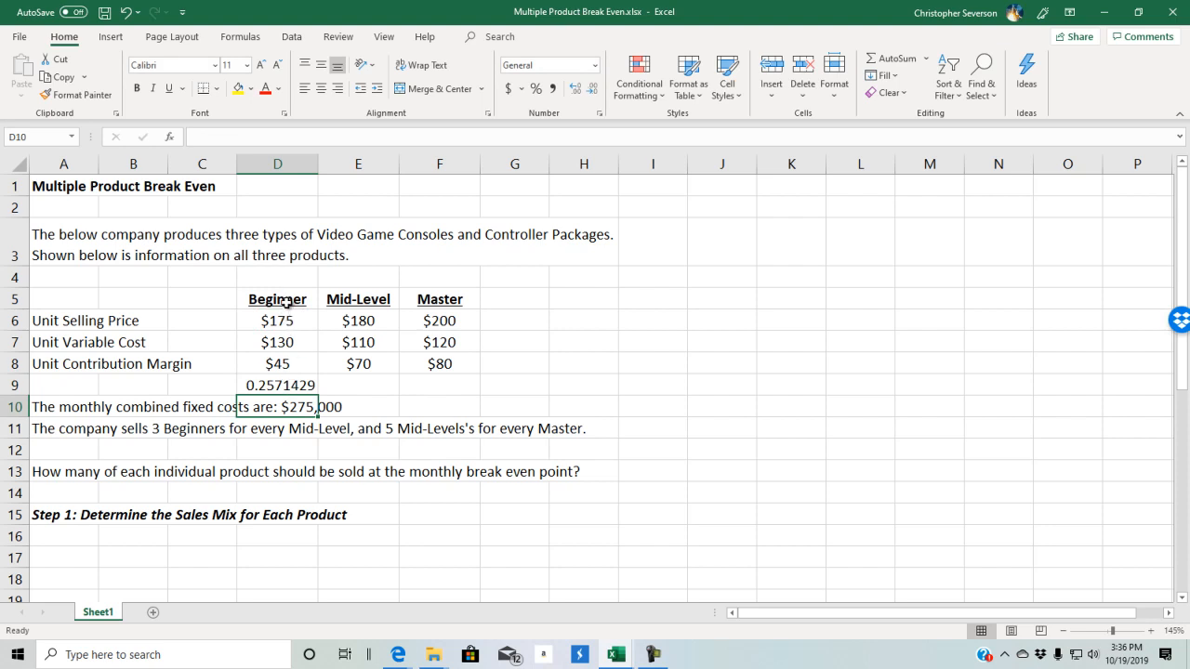
- Clear the contribution margin ratio formula from cell D9
left_click(302, 386)
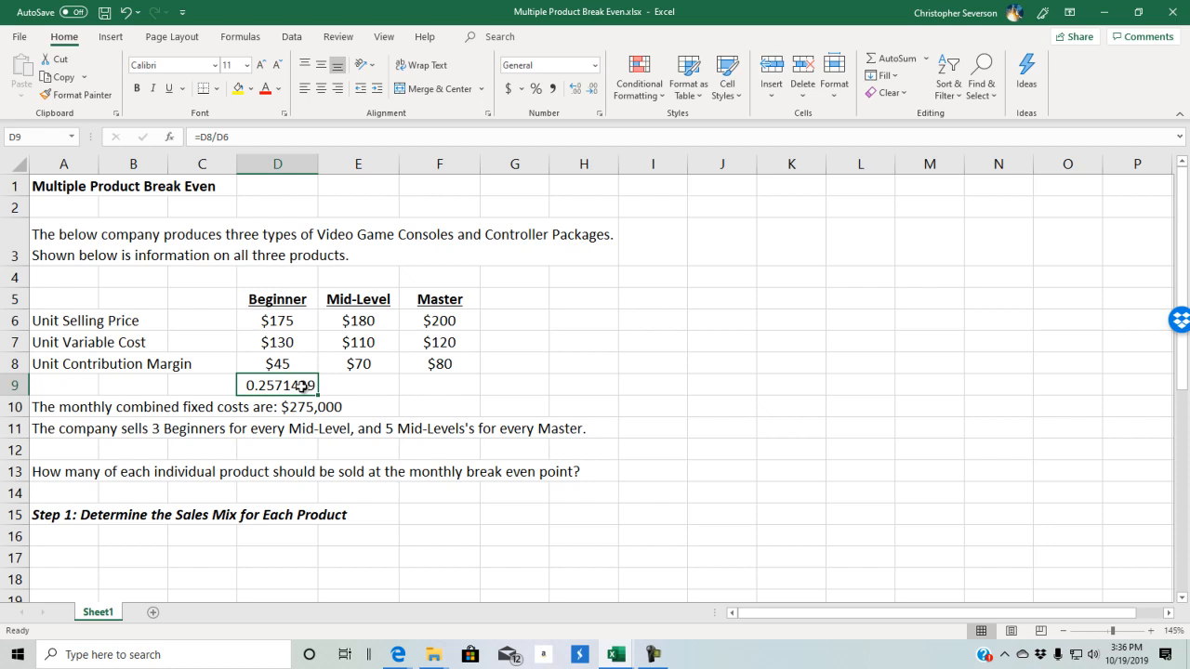
key("Delete")
key("End")
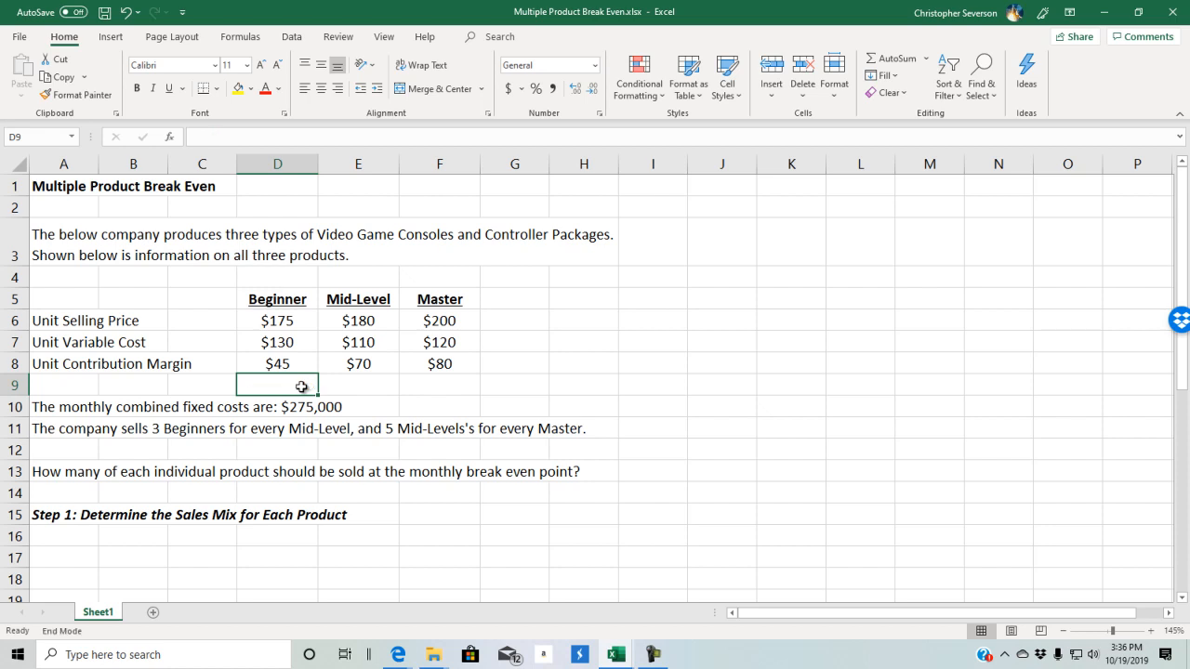
- Review the unit variable costs and contribution margins of all three products and the monthly combined fixed costs statement
key("Up")
key("Up")
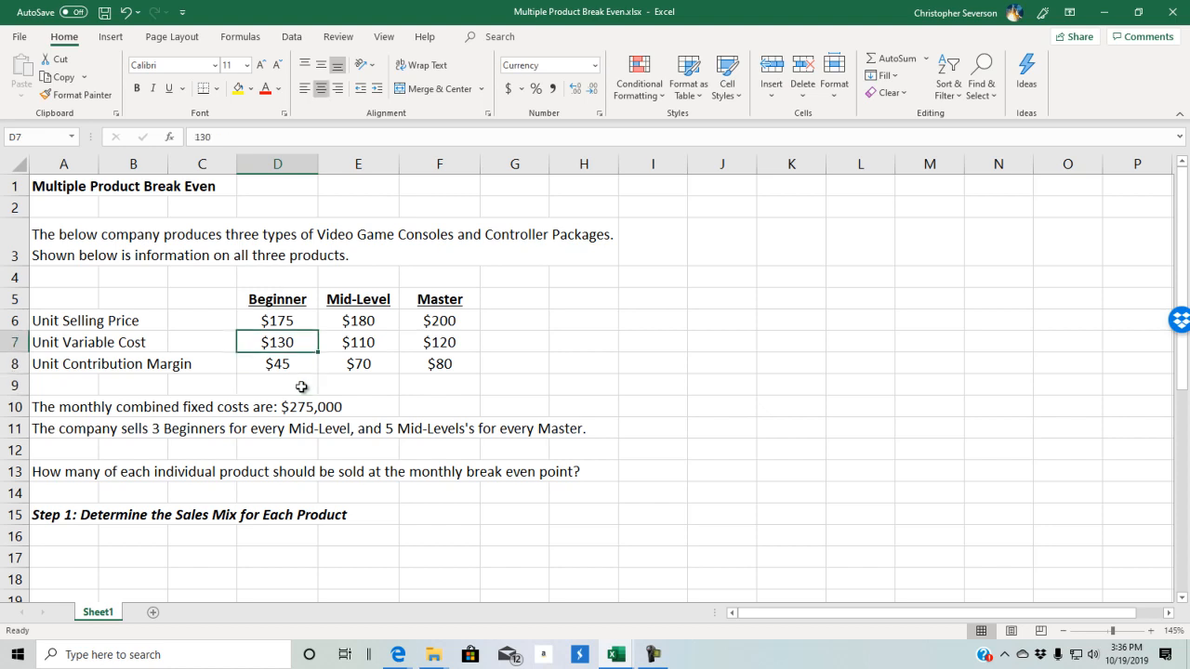
key("Right")
key("Right")
key("Left")
key("Left")
key("Down")
key("Right")
key("Right")
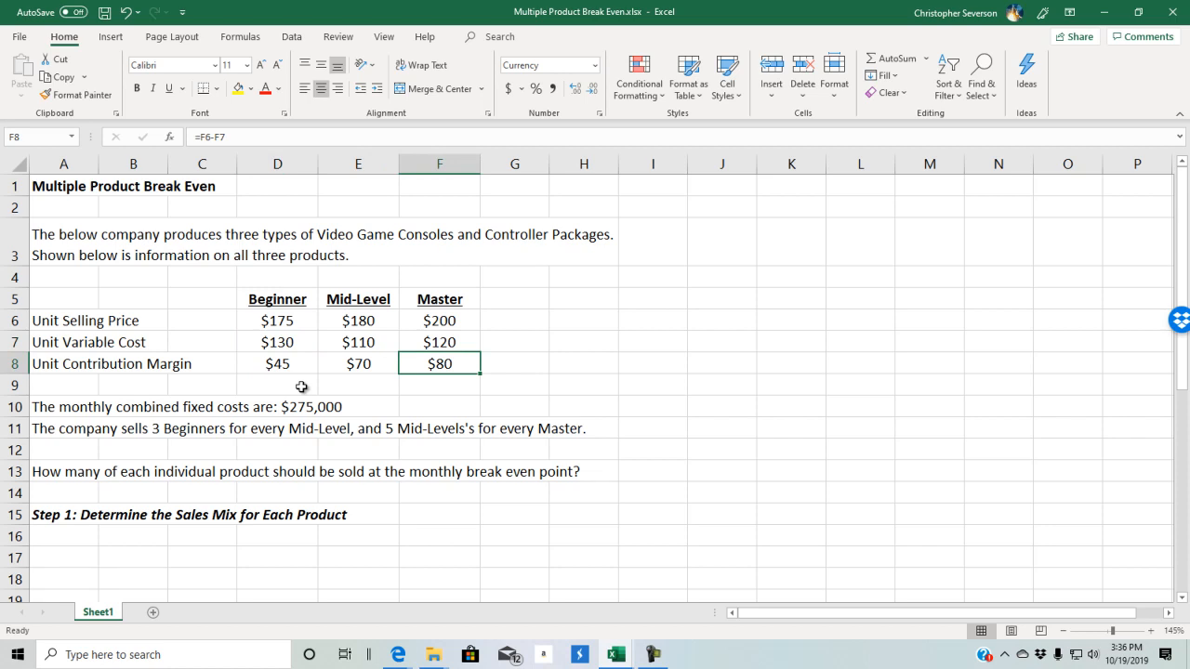
key("Left")
key("Left")
key("Left")
key("Left")
key("Left")
key("Down")
key("Down")
key("Down")
key("Up")
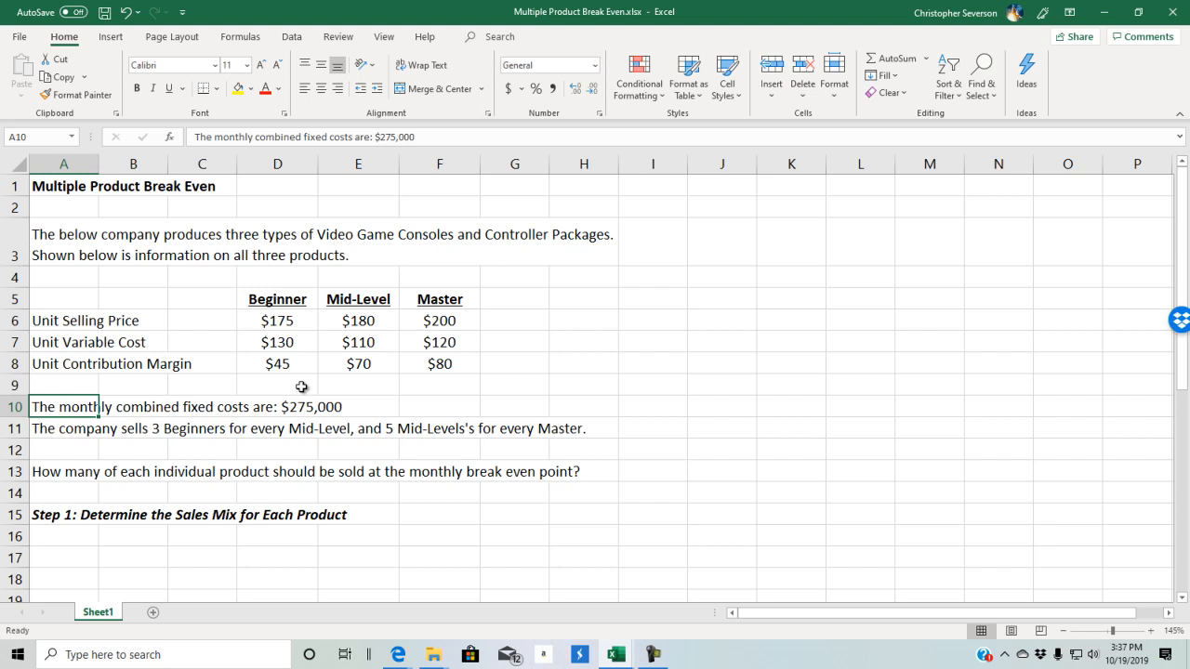
- Calculate the break-even units for the Beginner product alone in cell J8 with =275000/45
left_click(297, 361)
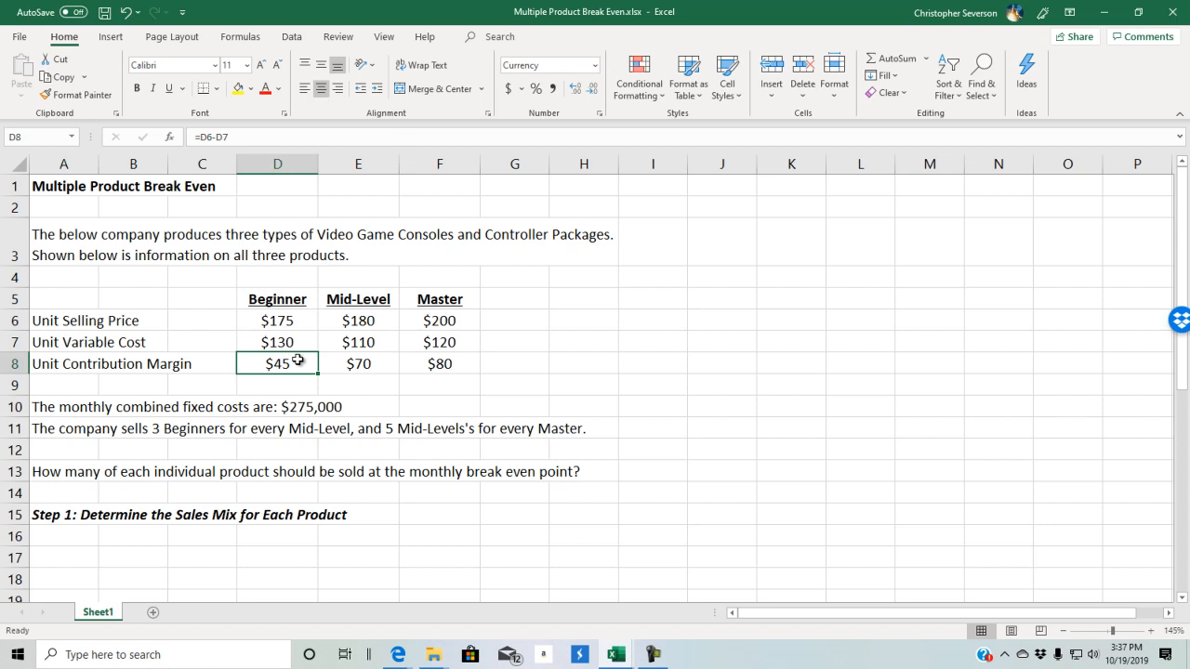
left_click(717, 369)
type("=275000/45")
key("Return")
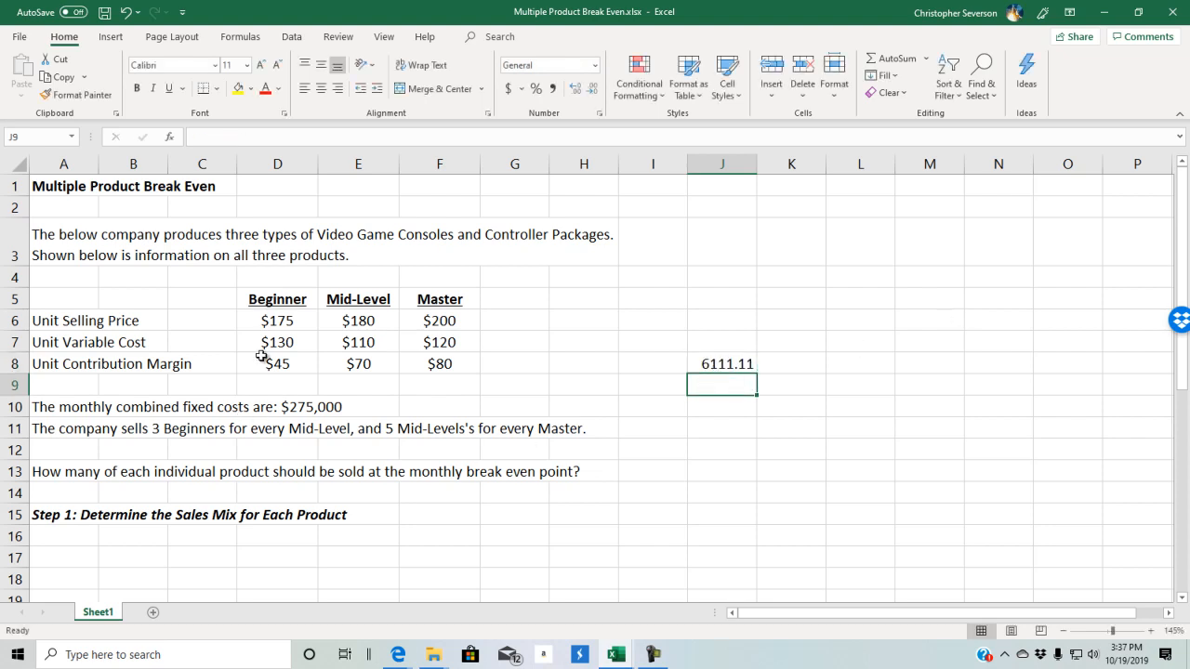
- Compare the price, cost and contribution margin data of the three products and check the sales ratio statement in row 11
left_click_drag(273, 299, 275, 362)
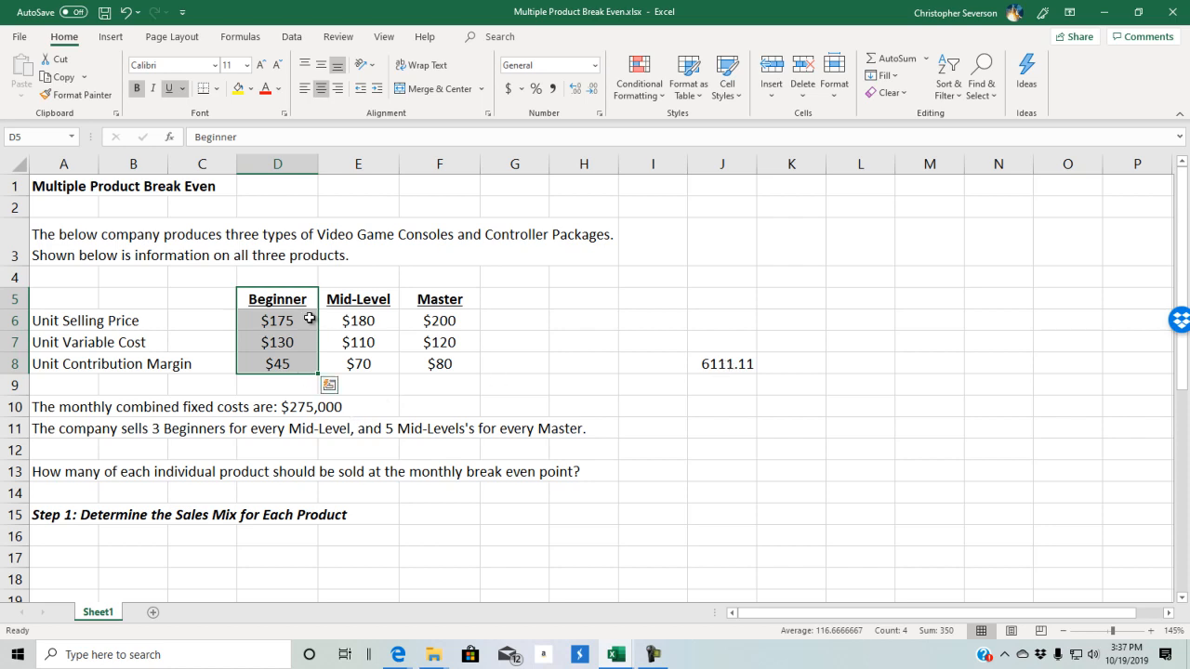
left_click_drag(282, 301, 418, 359)
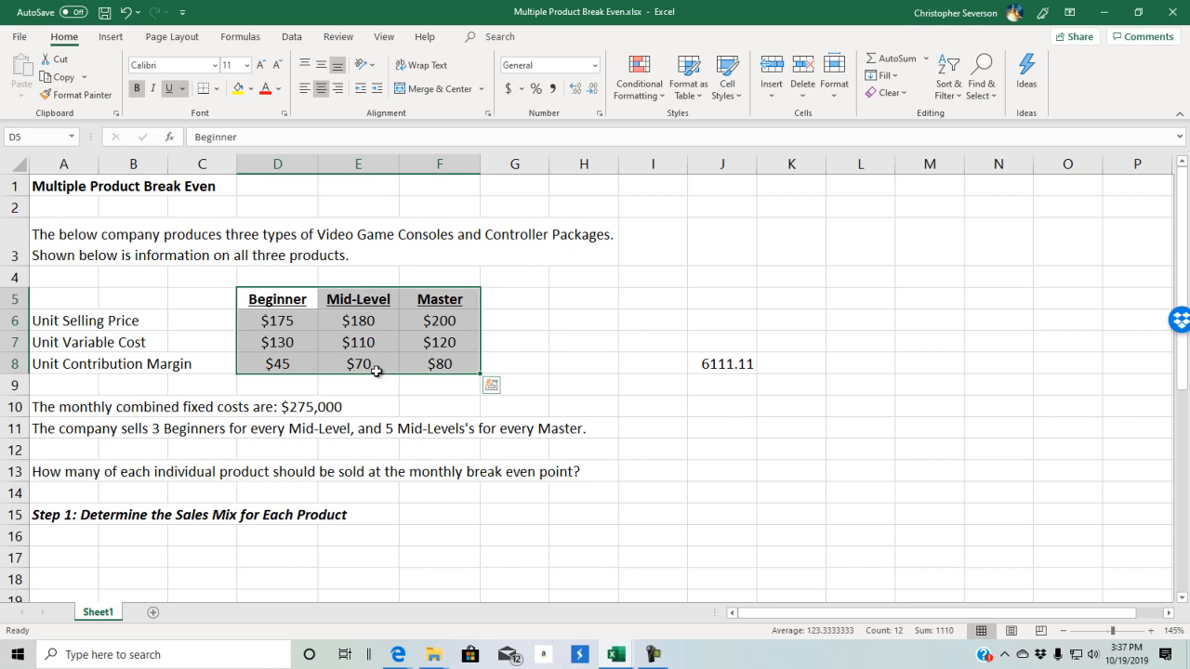
left_click(288, 369)
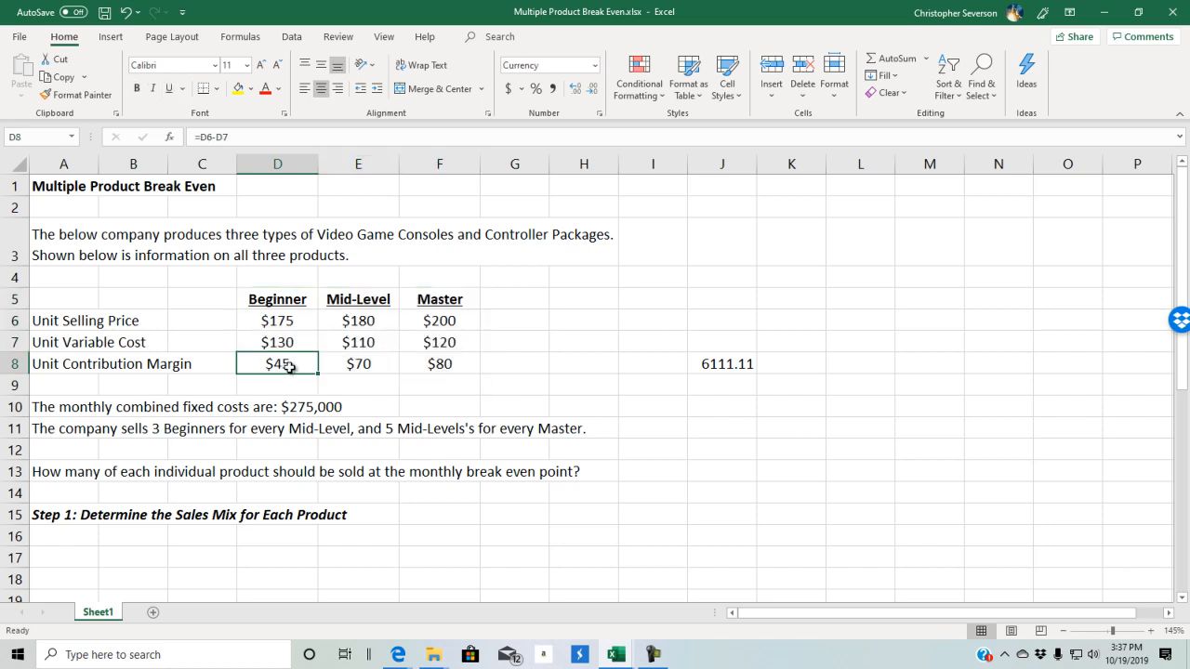
left_click(360, 370)
left_click(435, 368)
left_click(295, 365)
left_click_drag(296, 366, 451, 367)
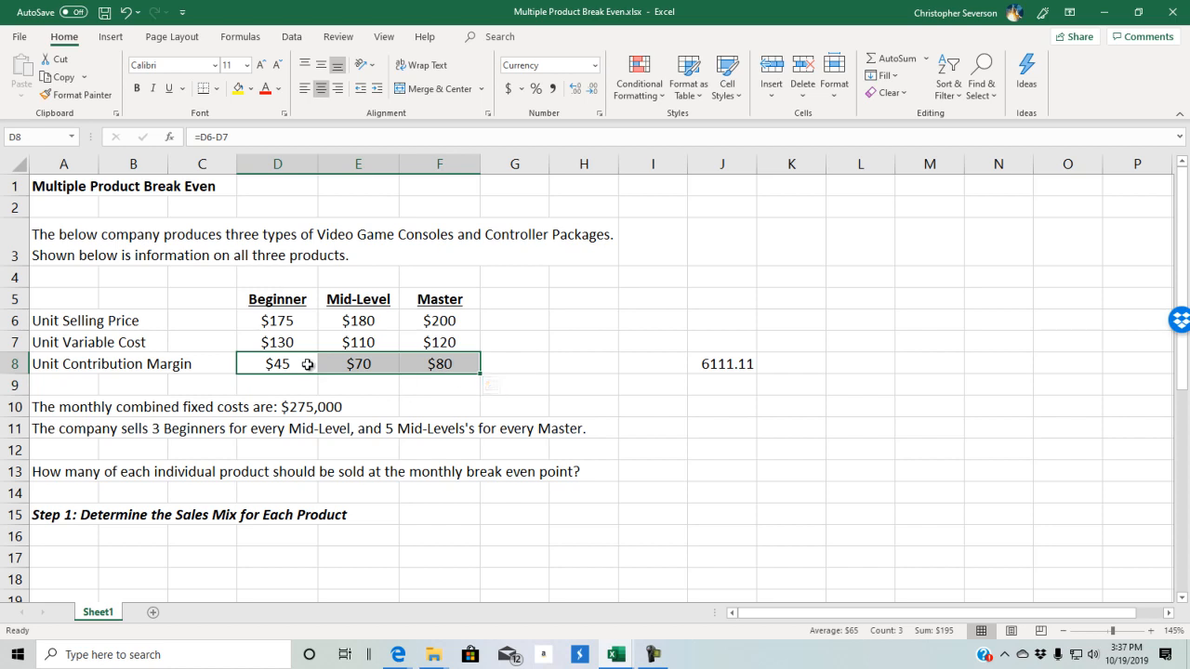
left_click_drag(288, 362, 407, 364)
left_click(77, 428)
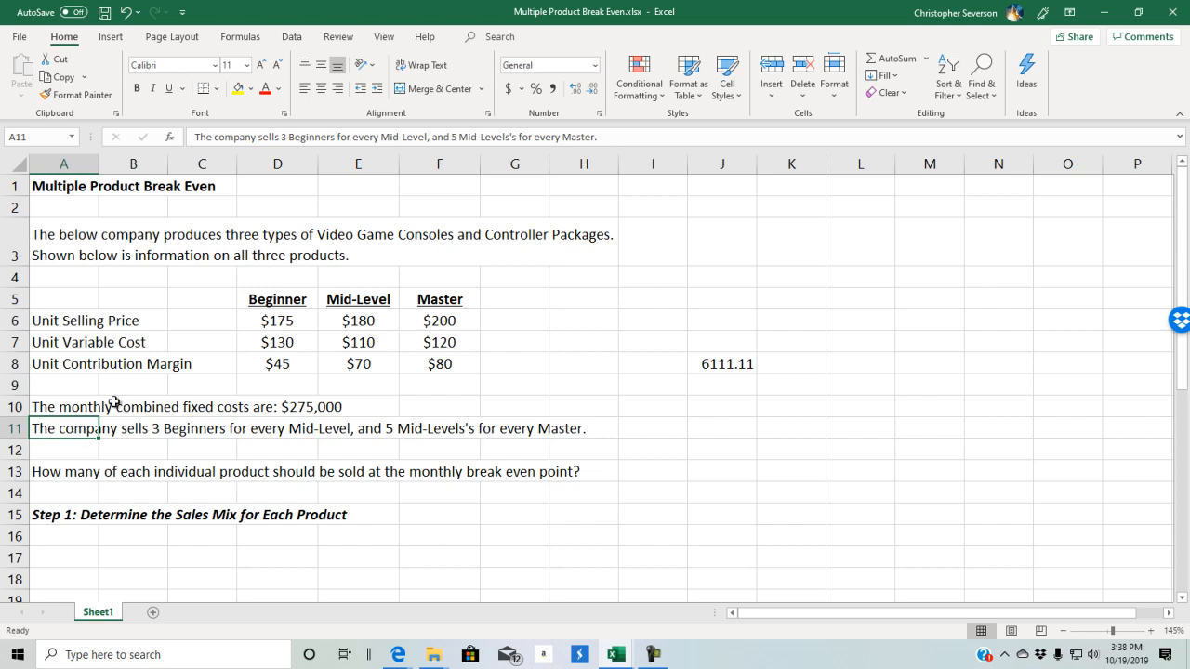
- Delete the single-product break-even calculation from cell J8
left_click(747, 350)
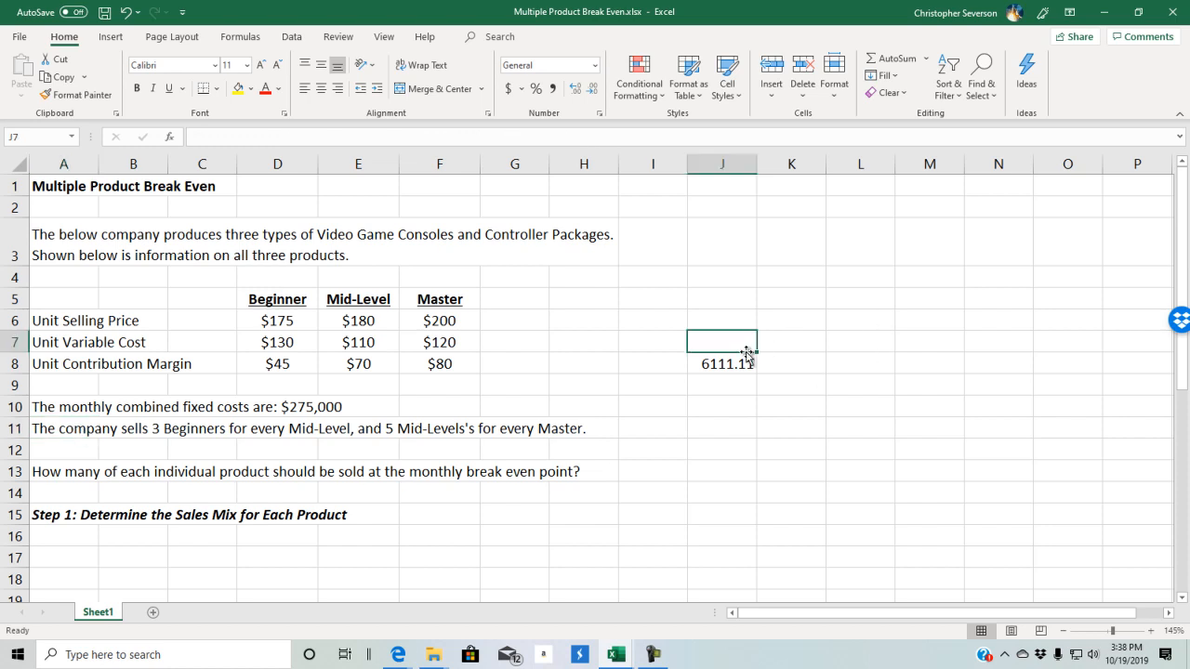
left_click(746, 356)
key("Delete")
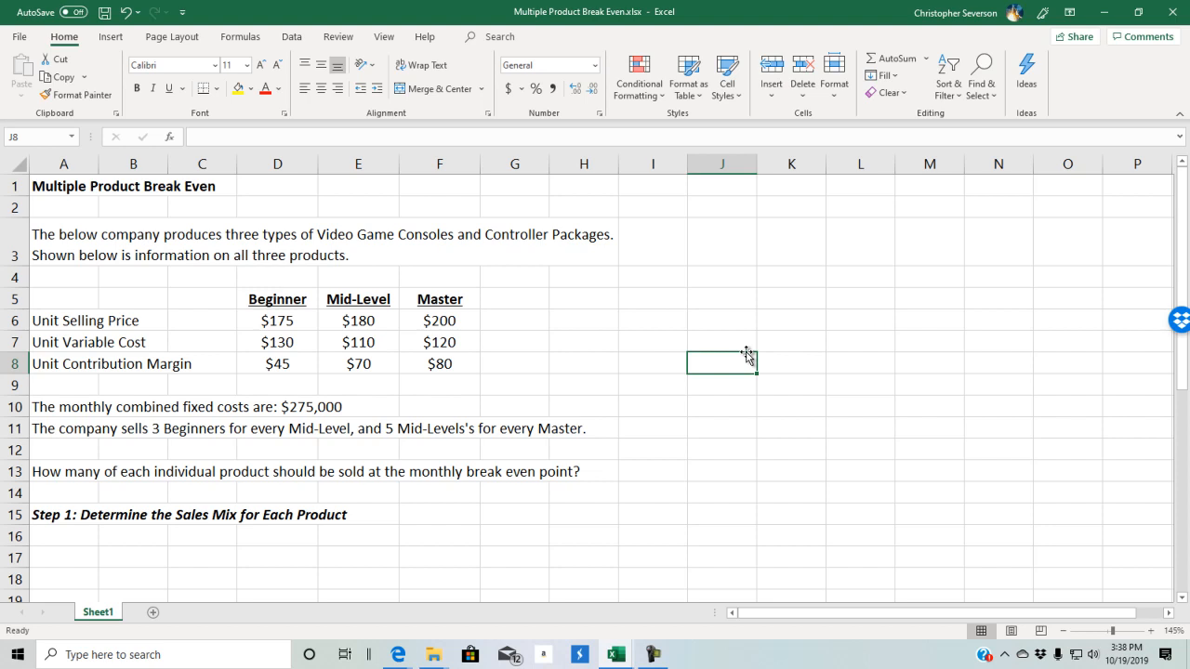
- Read the product sales ratio in row 11, the break-even question in row 13 and the Step 1 heading
key("Down")
key("Down")
key("Down")
key("Left")
key("Left")
key("Home")
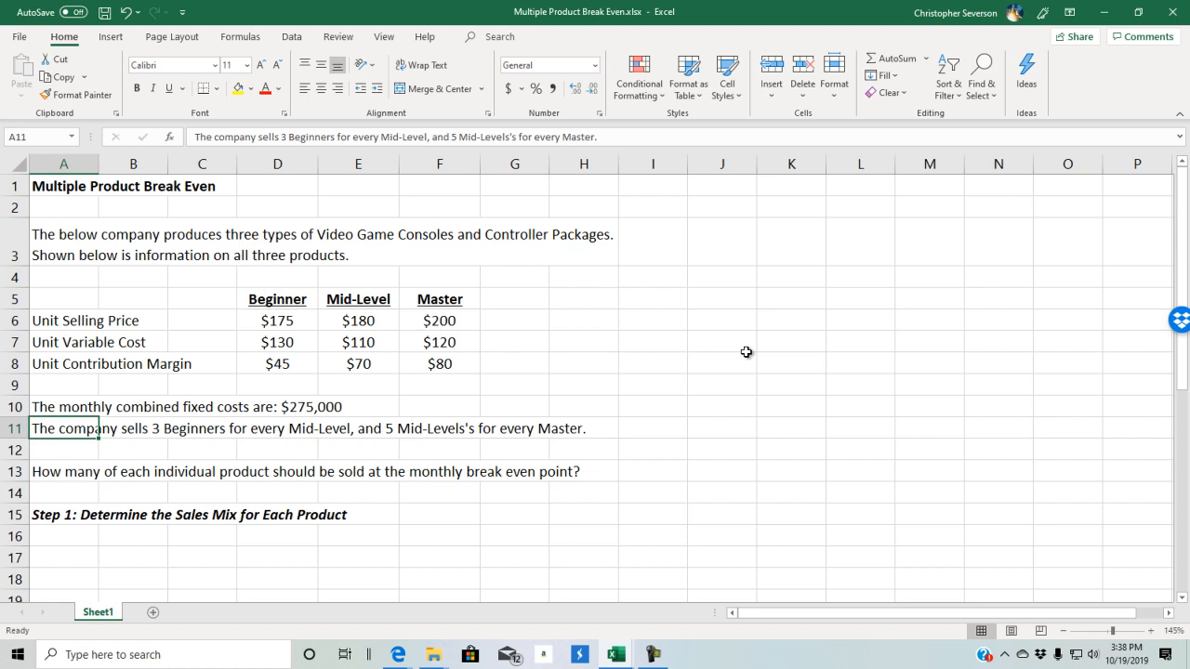
key("Down")
key("Down")
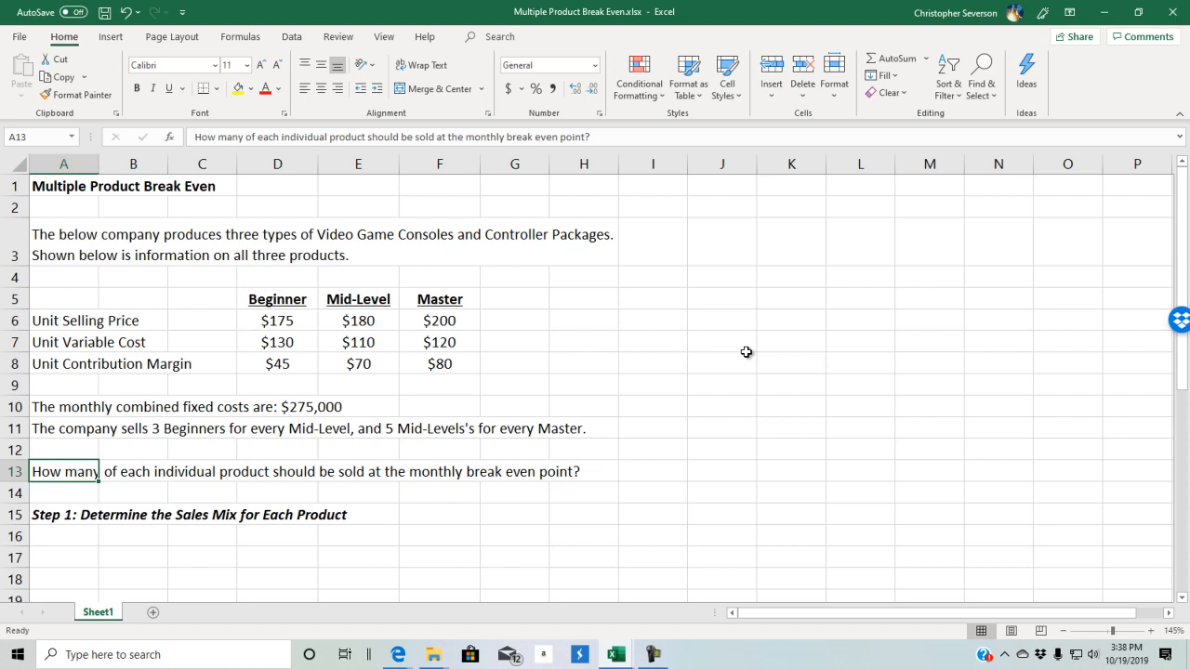
key("Down")
key("Down")
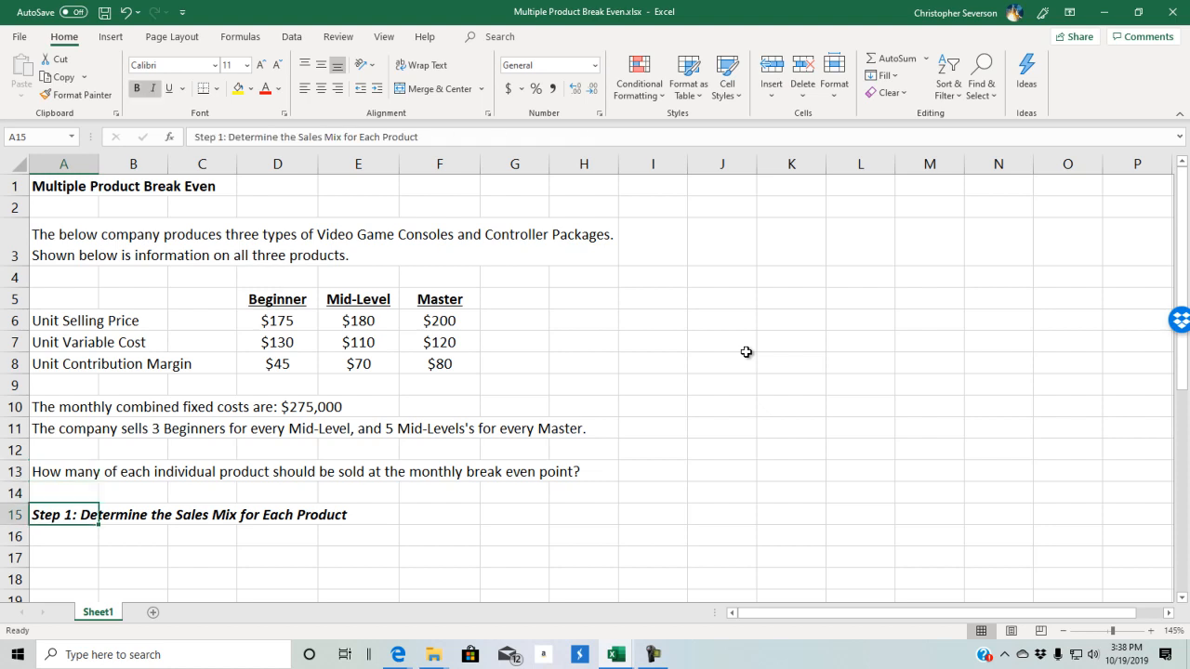
- Look over the headings of the four solution steps down the sheet and return to Step 1
scroll(110, 558, "down", 3)
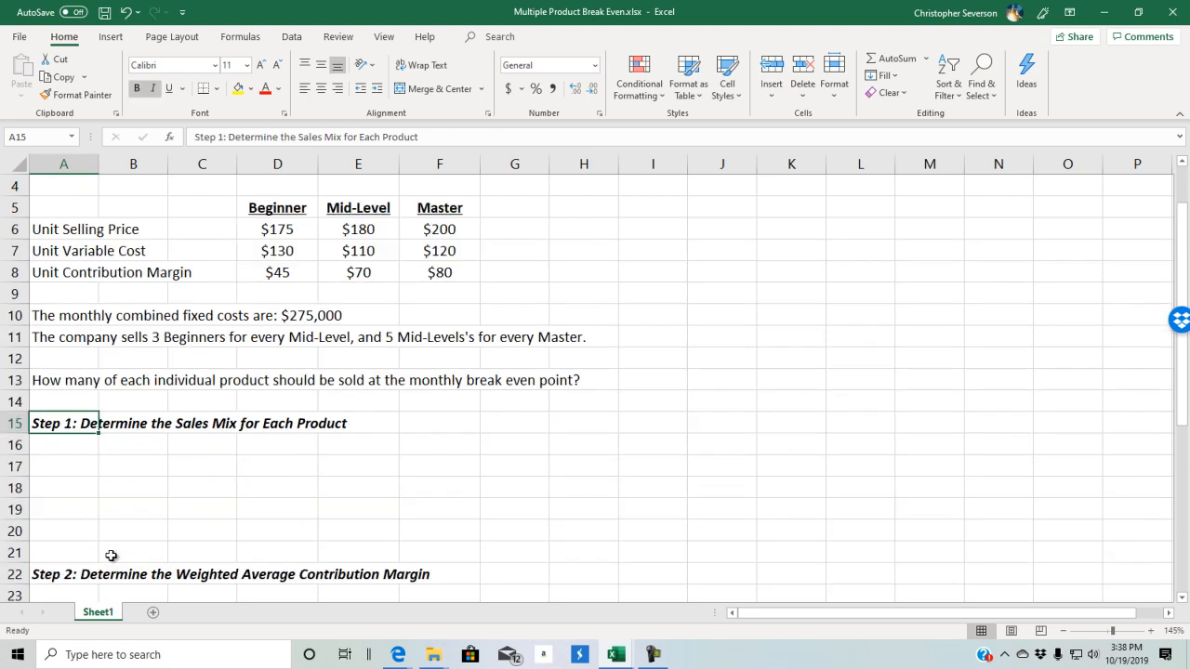
scroll(111, 556, "down", 5)
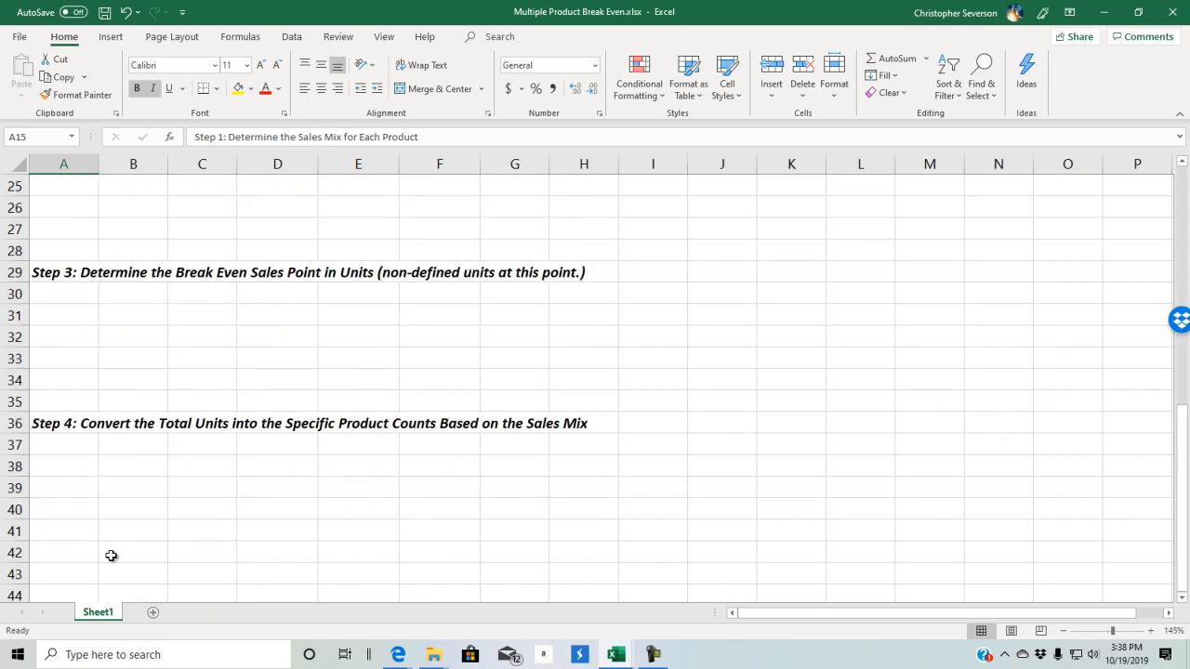
scroll(110, 556, "up", 8)
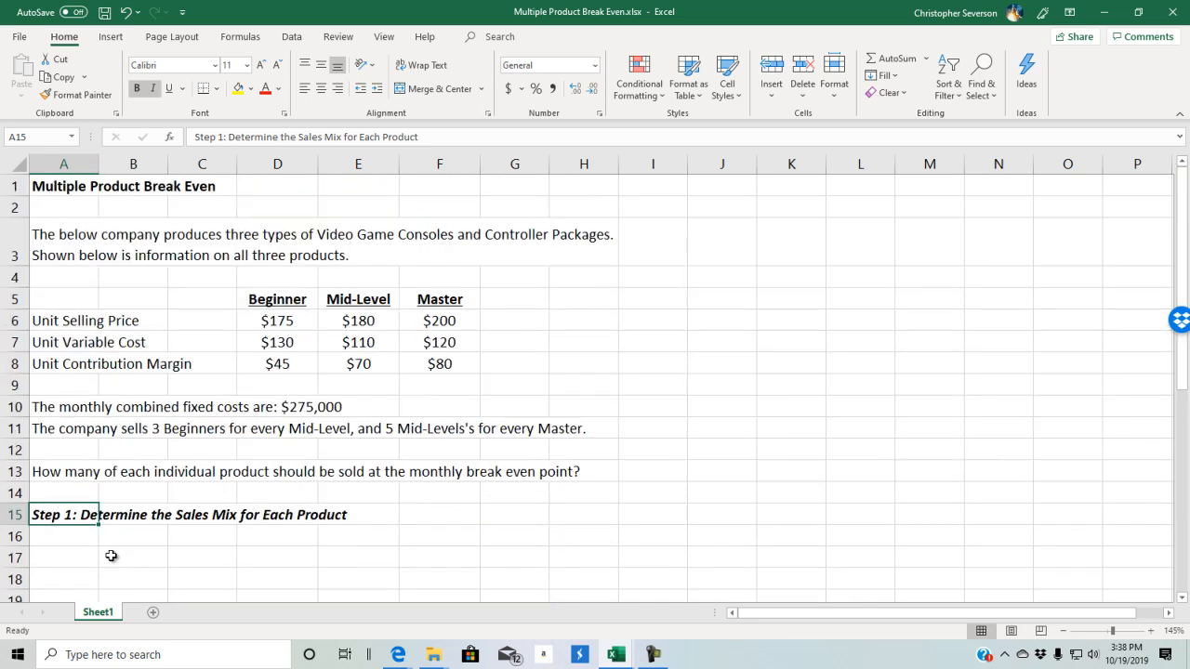
left_click(58, 476)
left_click(62, 511)
left_click_drag(61, 511, 66, 595)
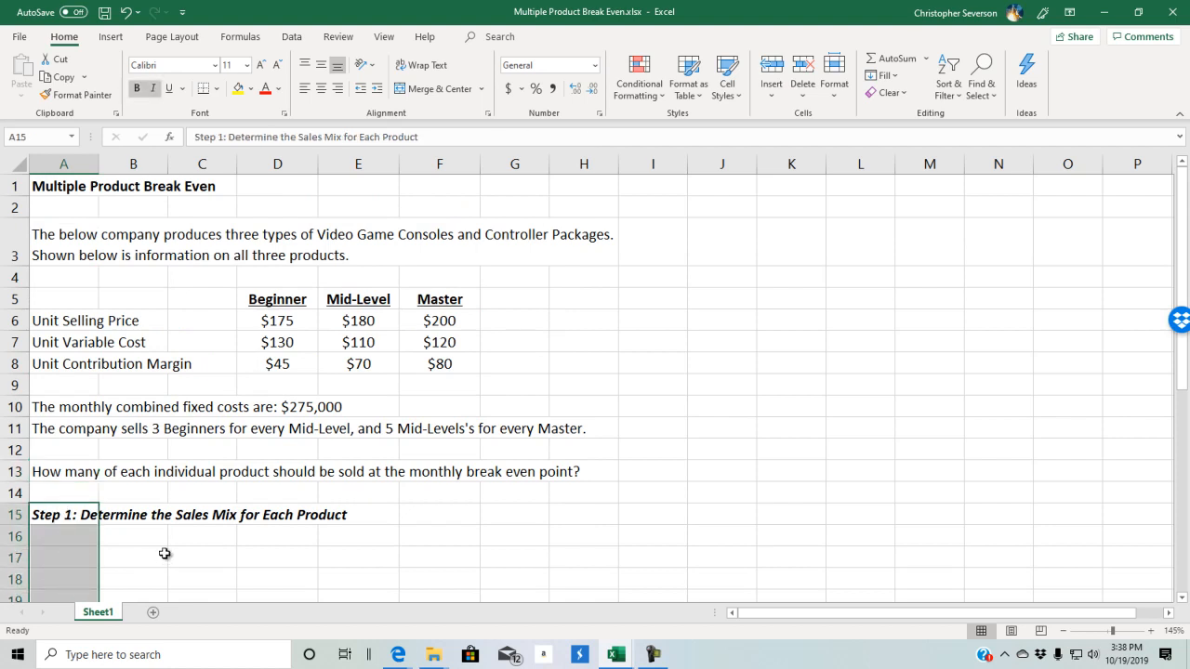
left_click_drag(72, 511, 566, 515)
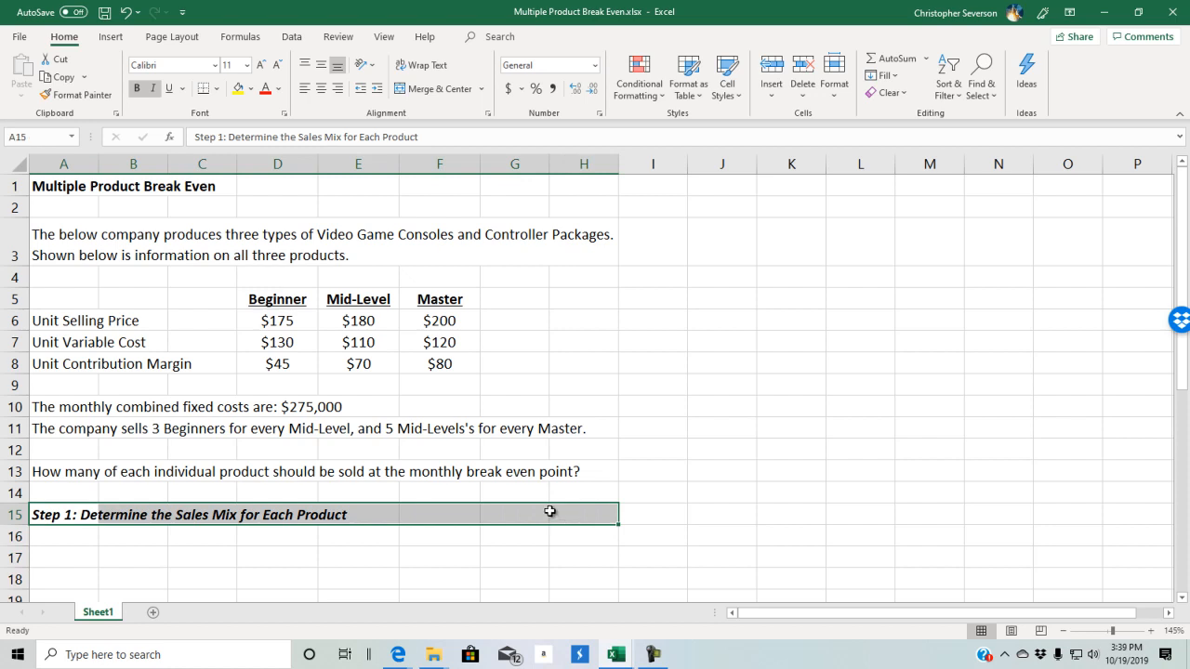
- List the products Beginner, Mid-Level and Master in cells A16 to A18 under the Step 1 heading
left_click(51, 542)
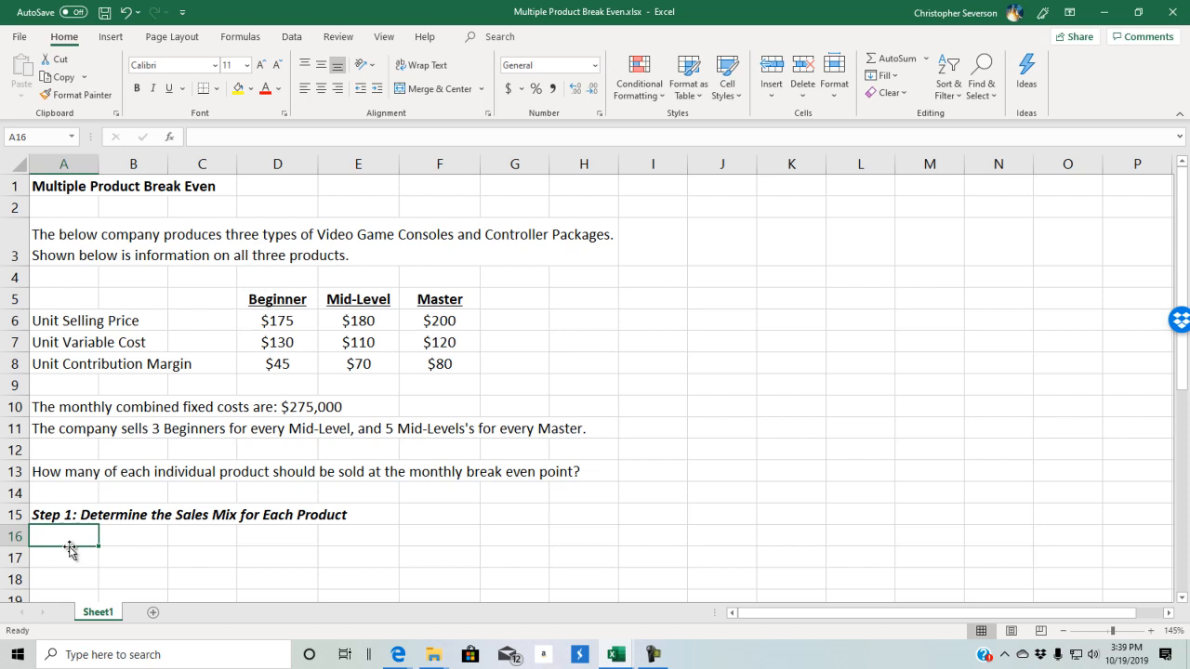
scroll(70, 549, "down", 1)
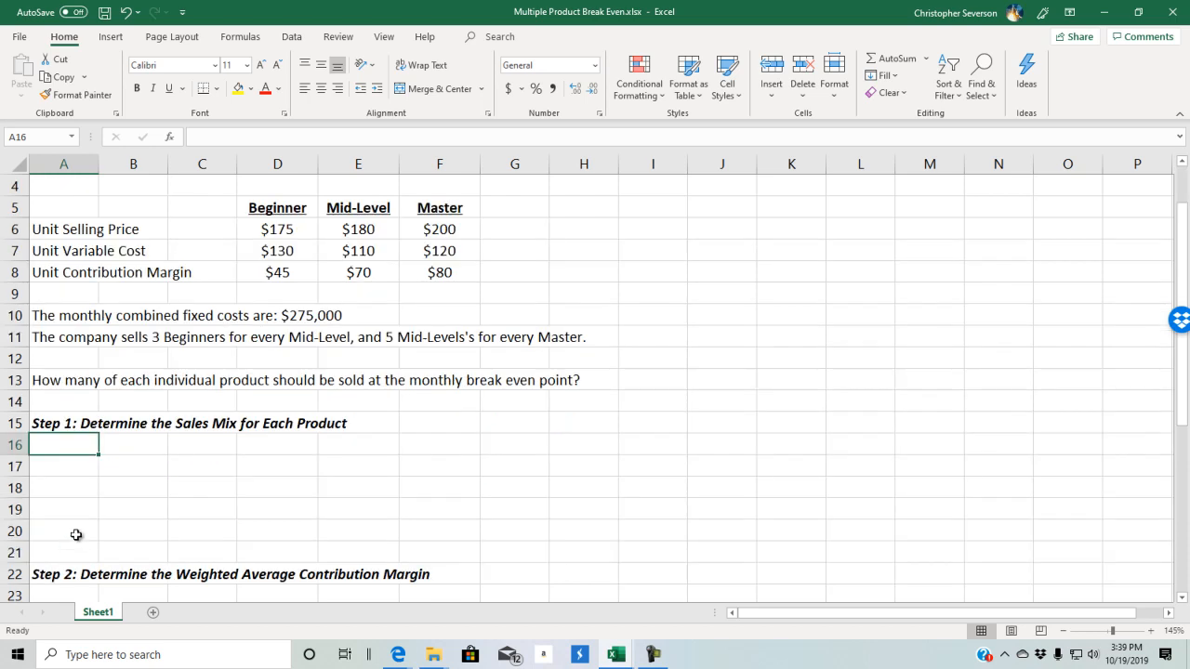
left_click(70, 344)
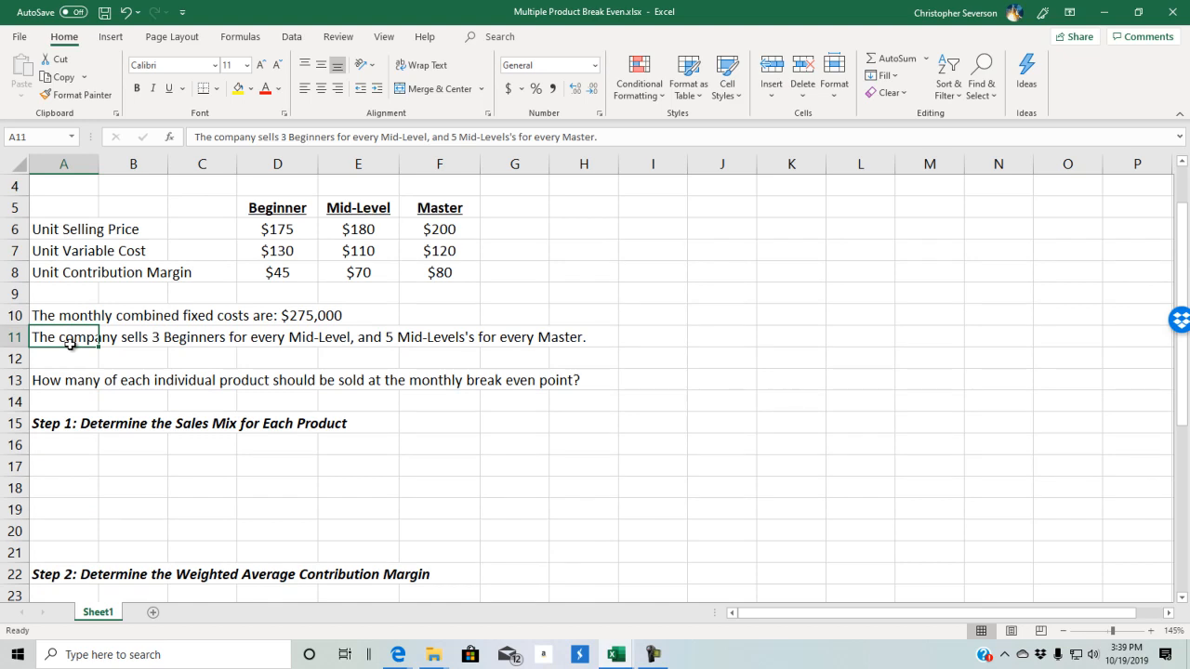
left_click(67, 445)
type("Beginner")
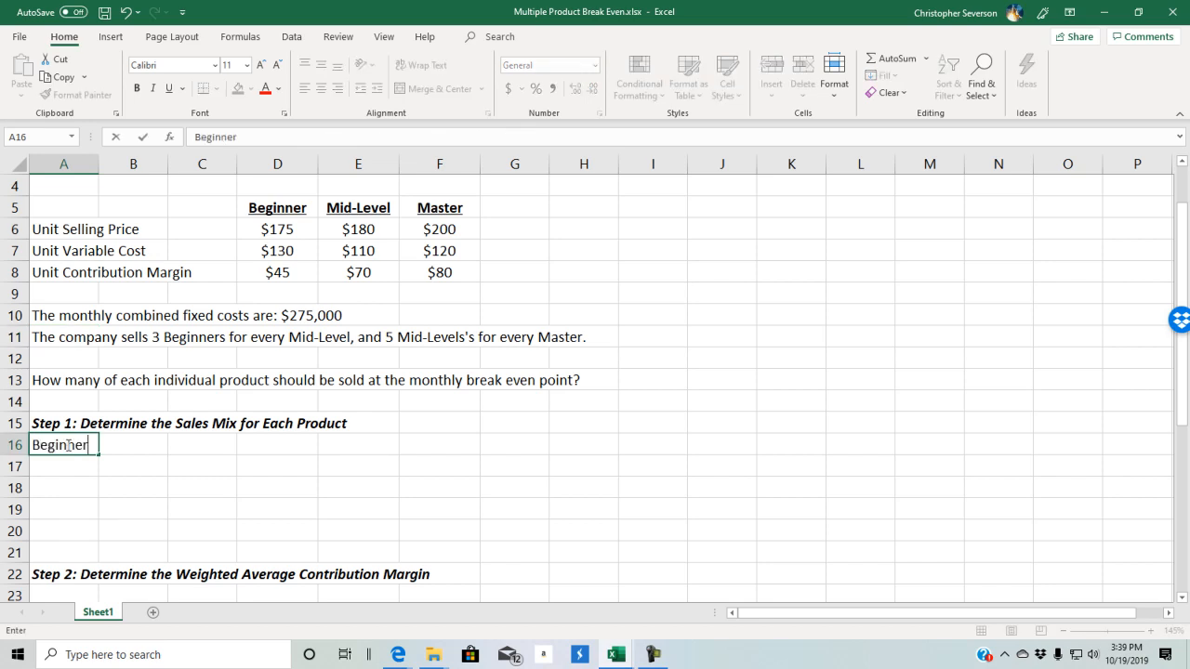
key("Return")
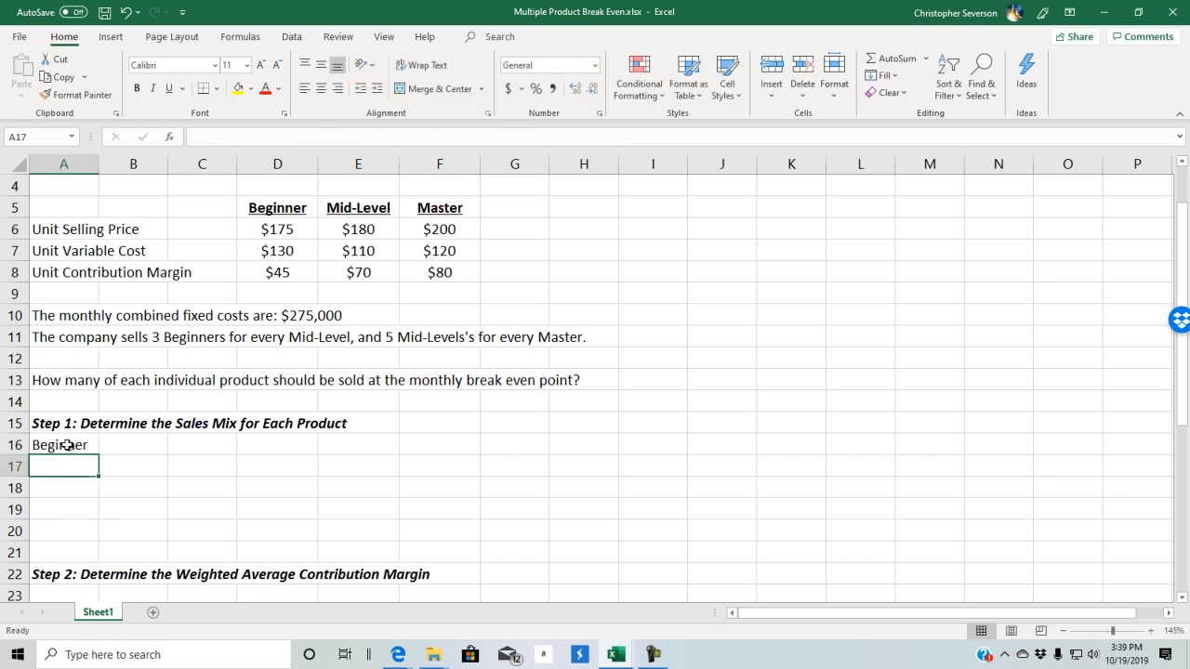
type("Mid-Level")
key("Return")
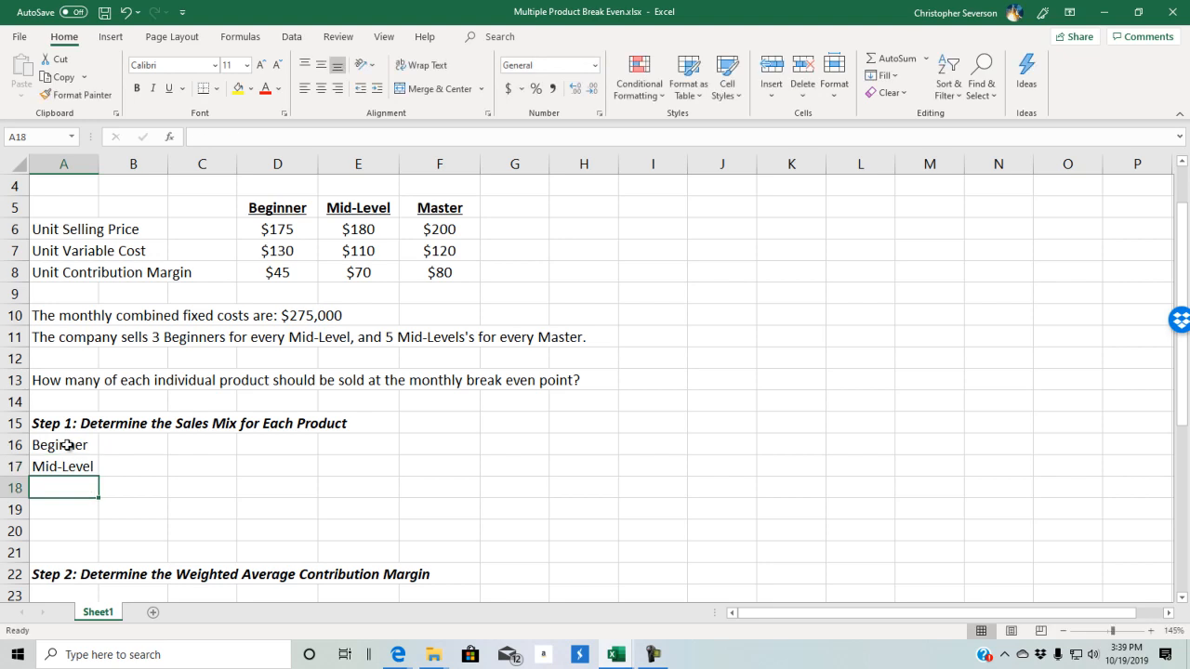
type("Master")
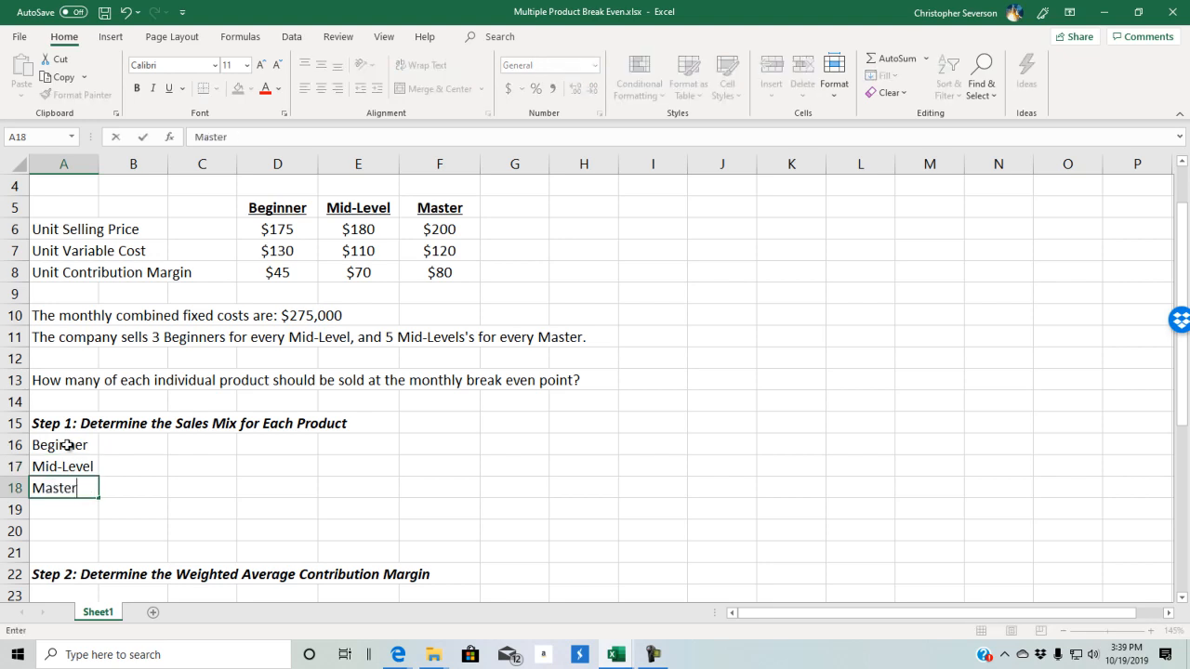
key("Right")
- Enter 1 as the sales mix quantity for Master in cell B18
key("Up")
key("Up")
key("Up")
key("Down")
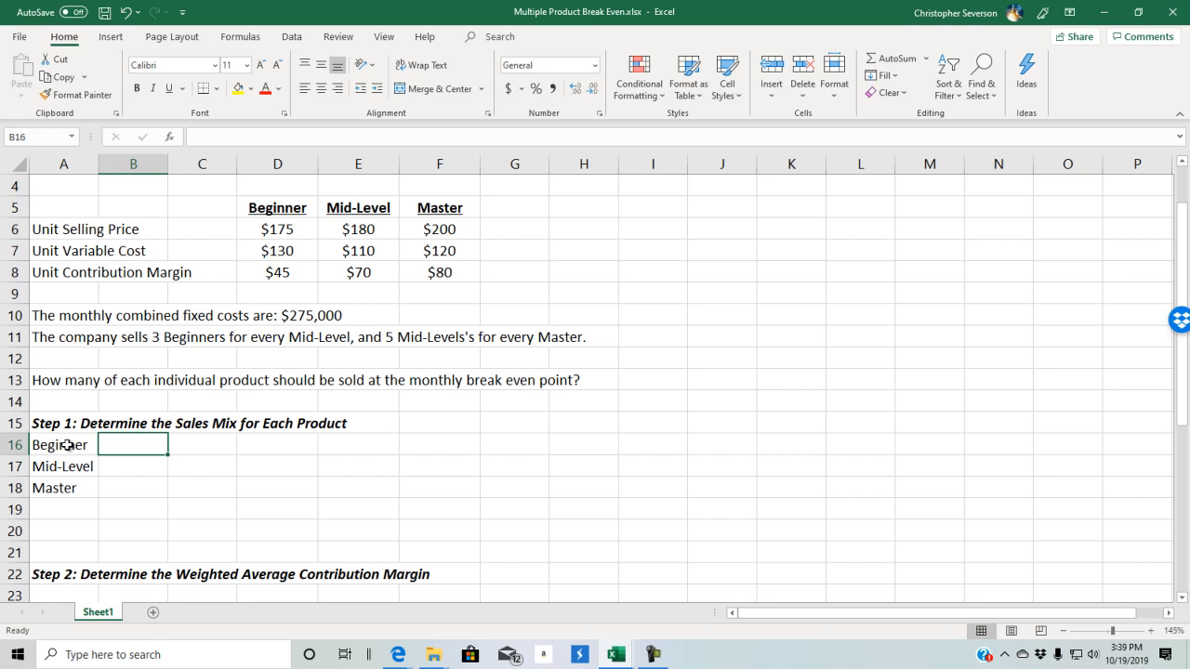
key("Down")
key("Down")
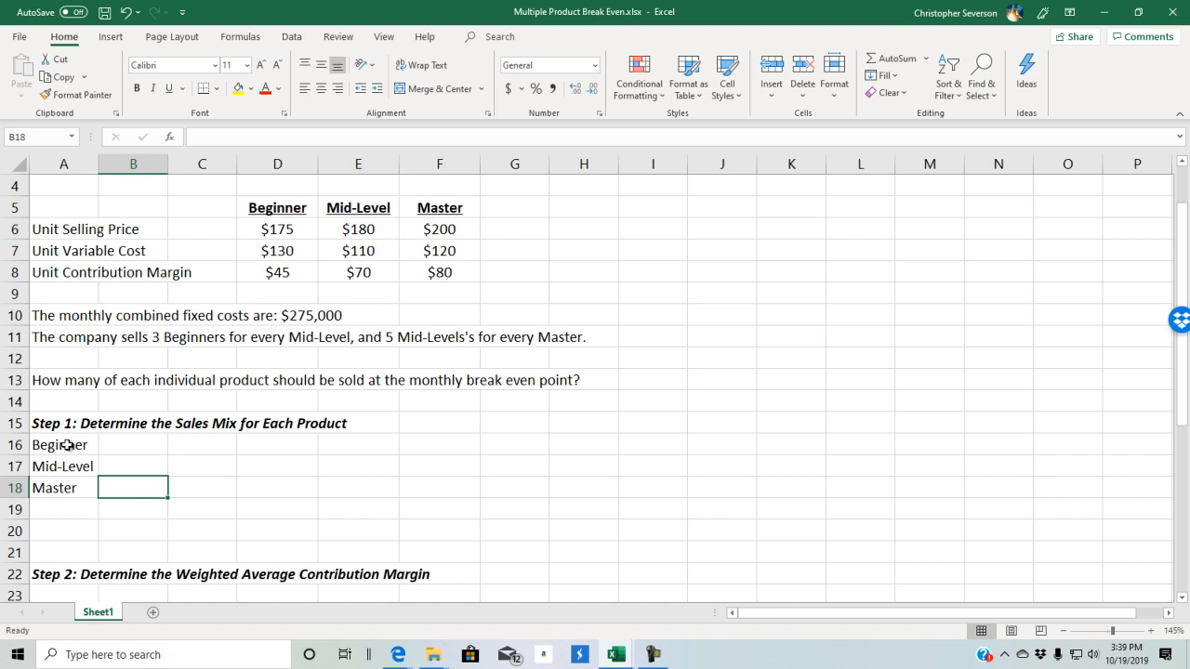
type("1")
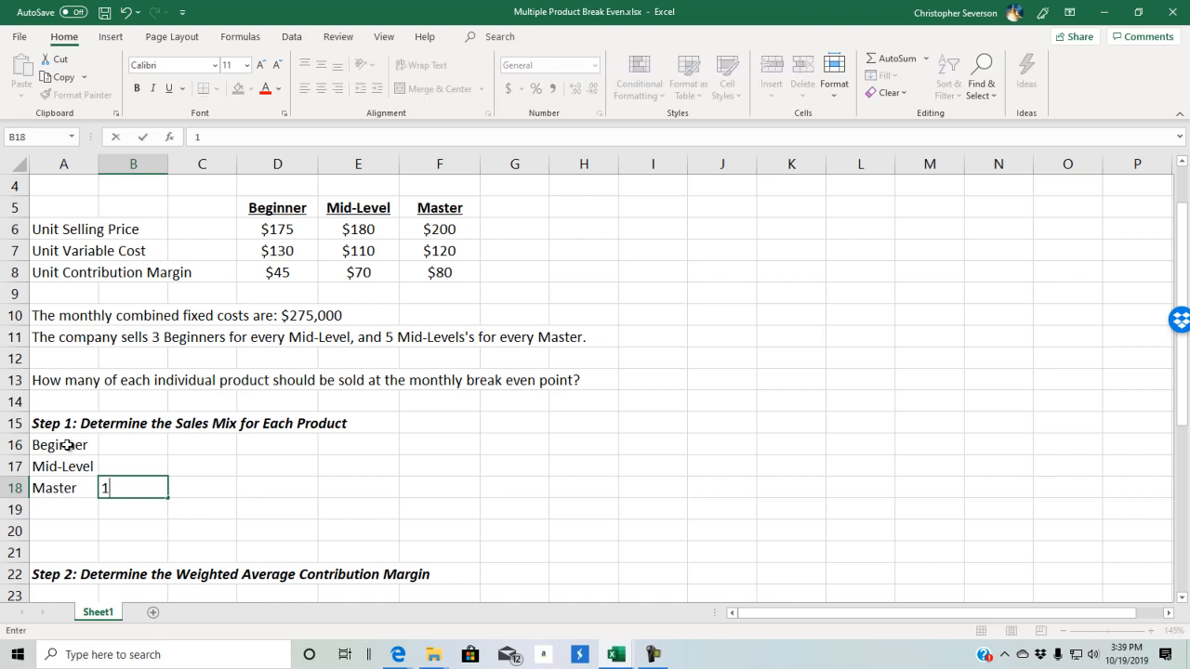
key("Return")
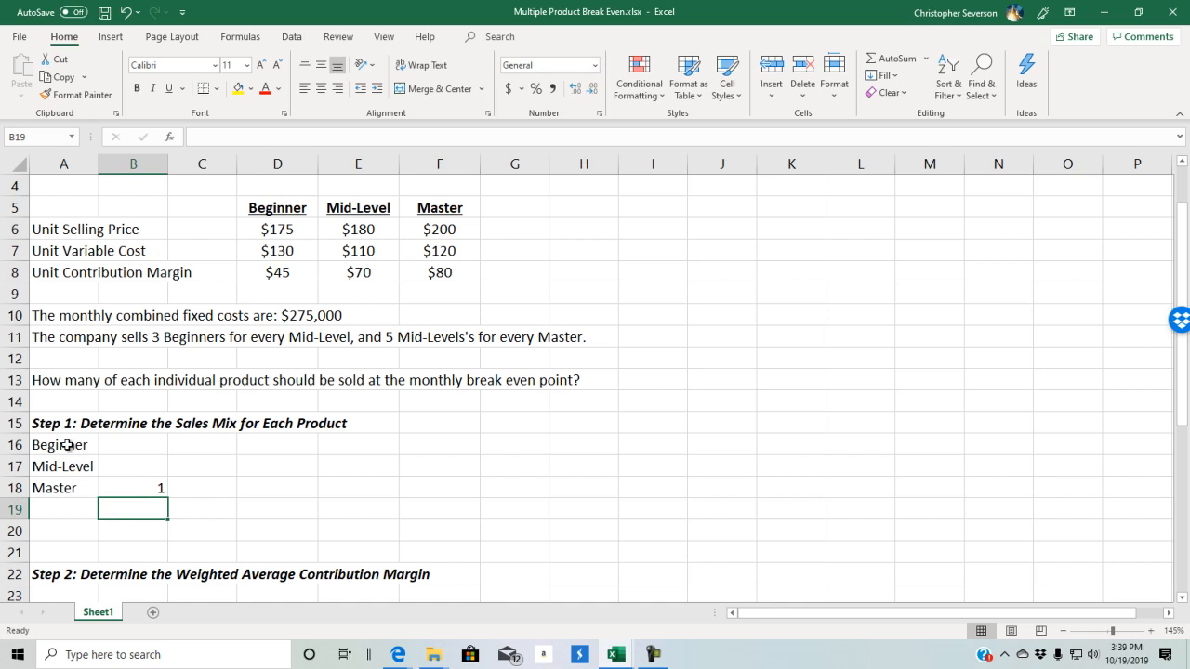
- Enter the sales mix quantities 5 for Mid-Level in B17 and 15 for Beginner in B16
key("Up")
key("Up")
type("5")
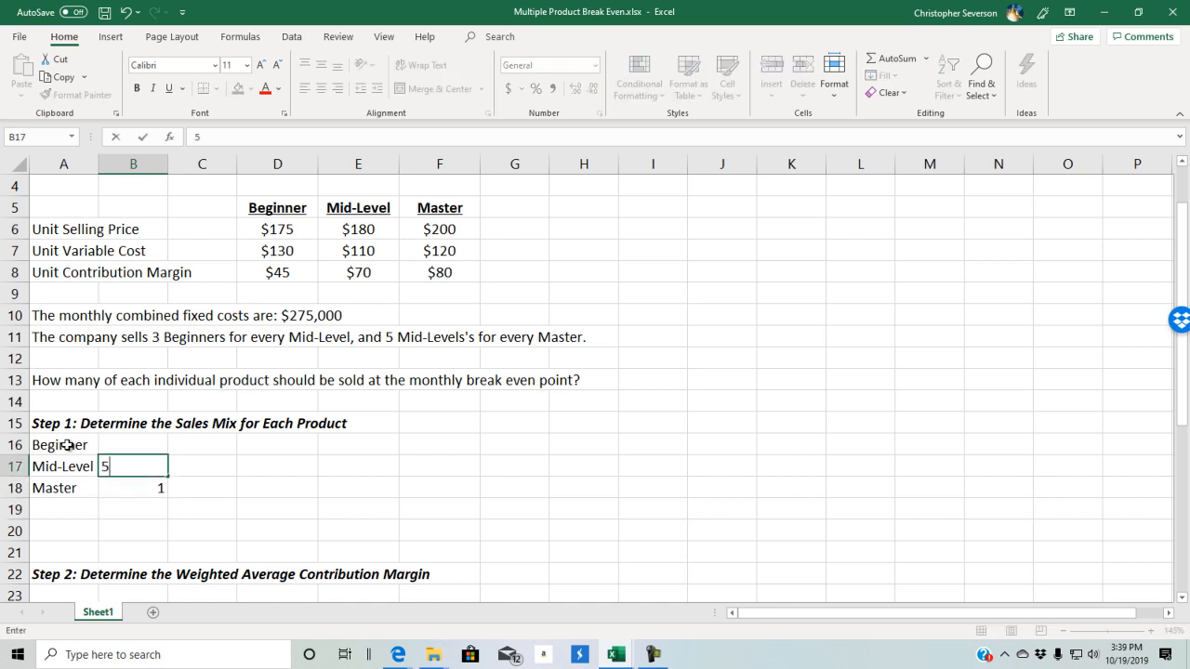
key("Return")
key("Up")
key("Down")
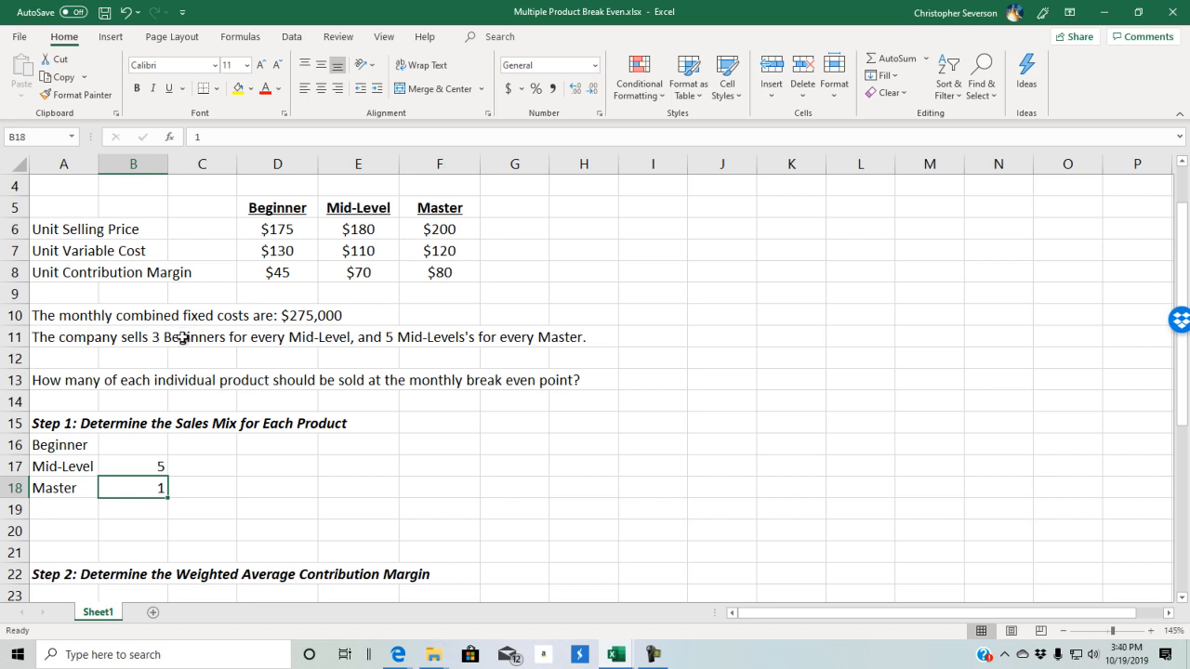
left_click(154, 462)
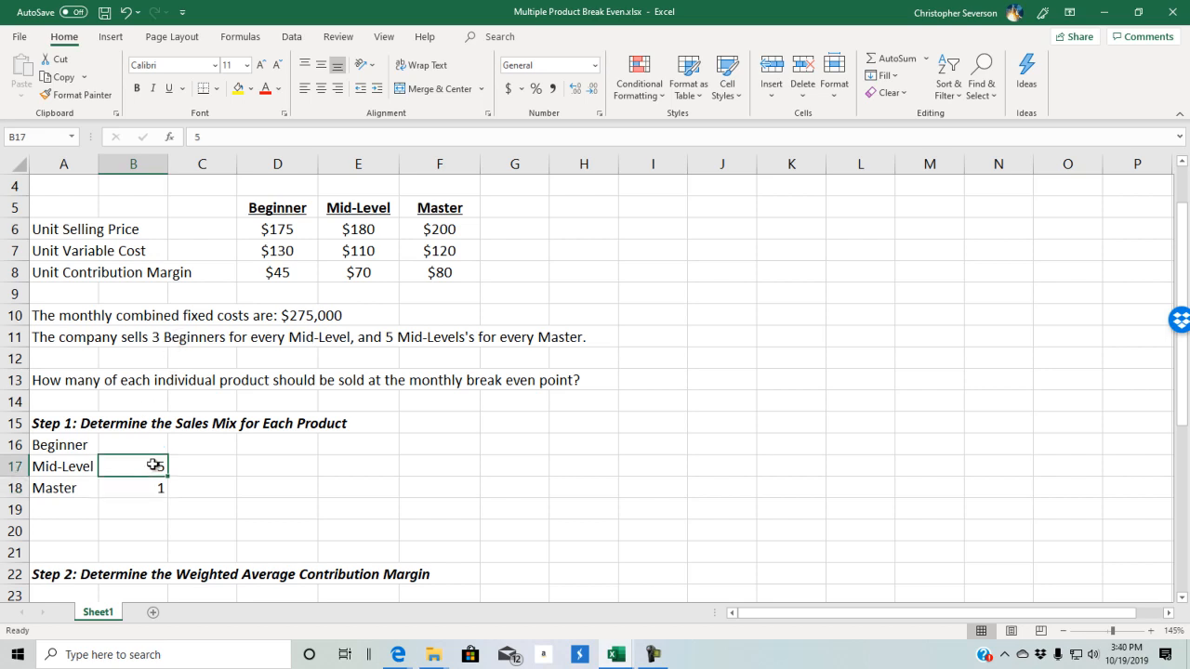
left_click(144, 441)
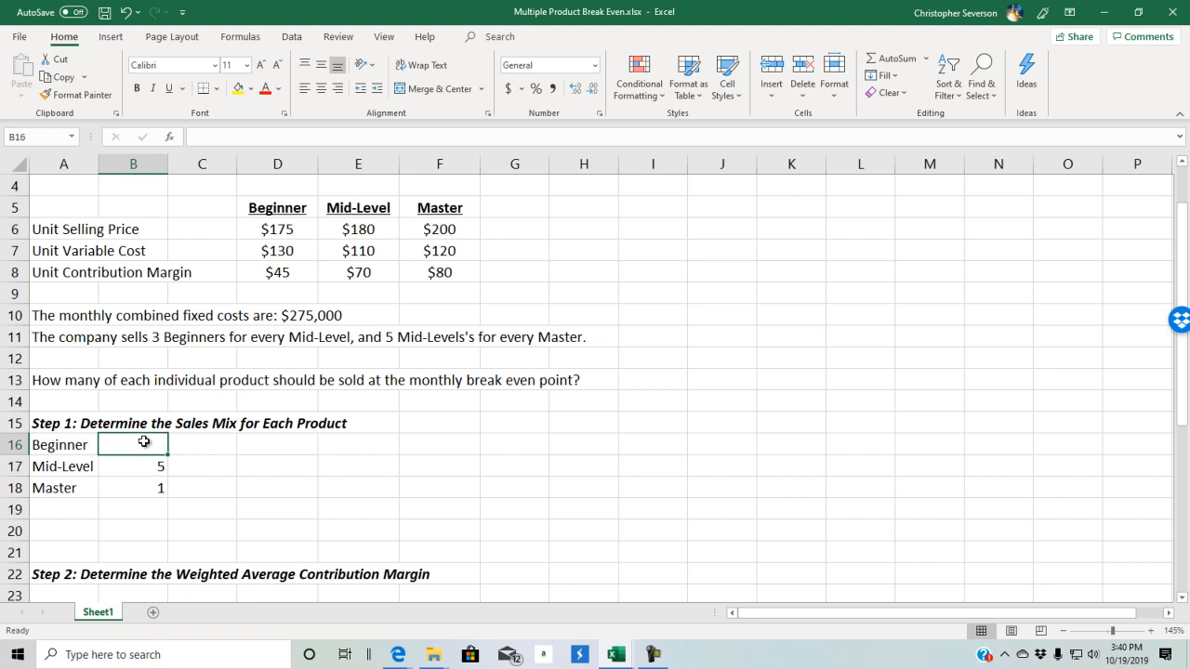
type("15")
key("Return")
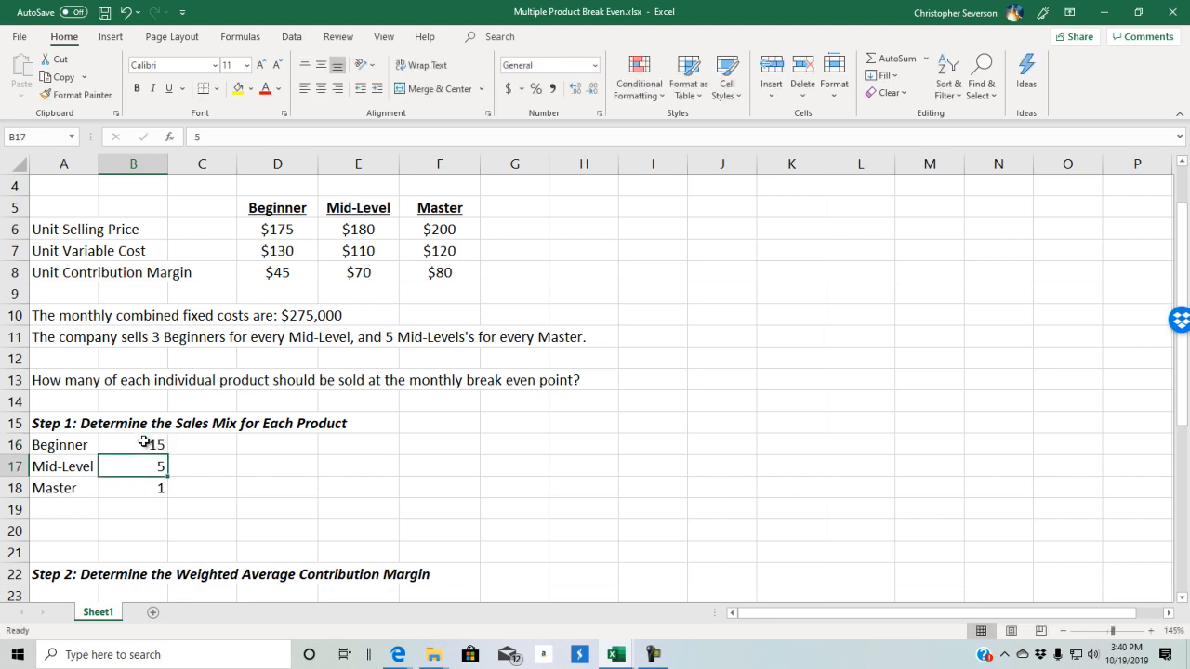
- Sum the three sales mix quantities B16:B18 in cell B19
left_click_drag(143, 445, 144, 486)
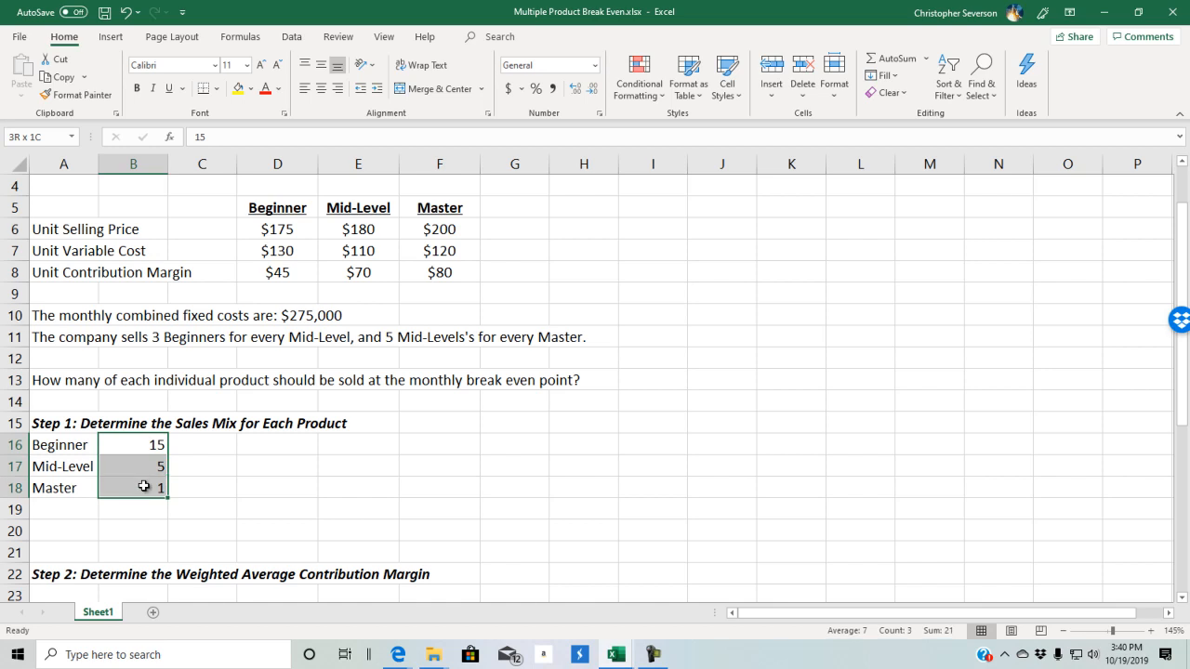
left_click(139, 509)
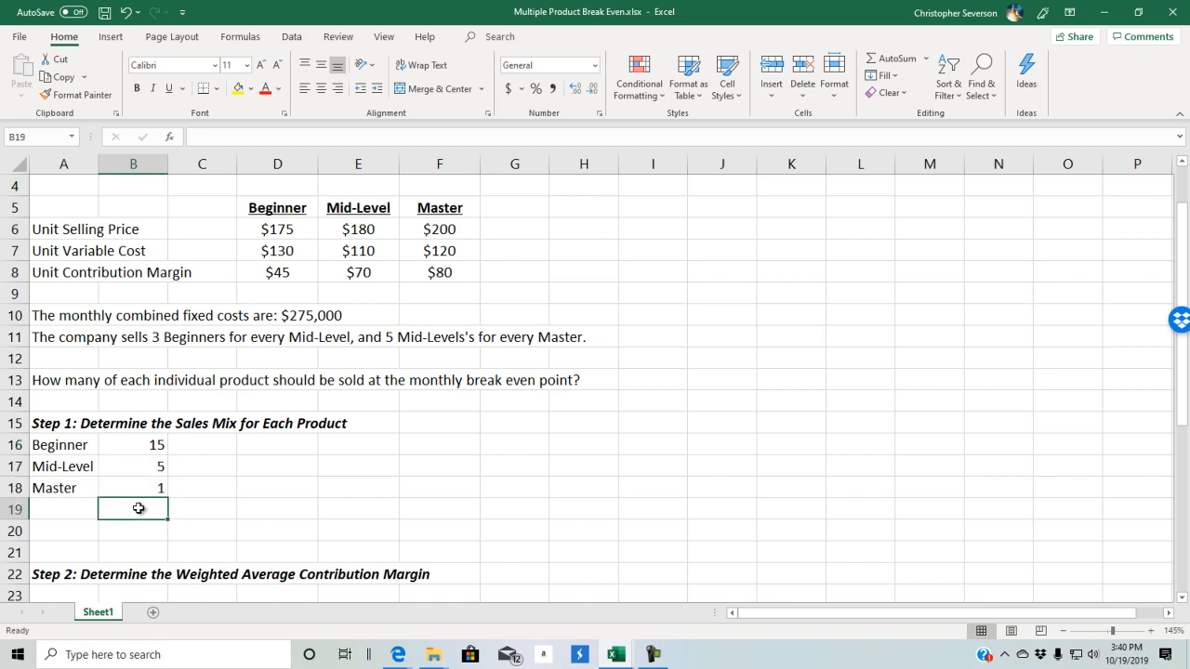
type("=sum(")
left_click_drag(124, 441, 138, 489)
type(")")
key("Return")
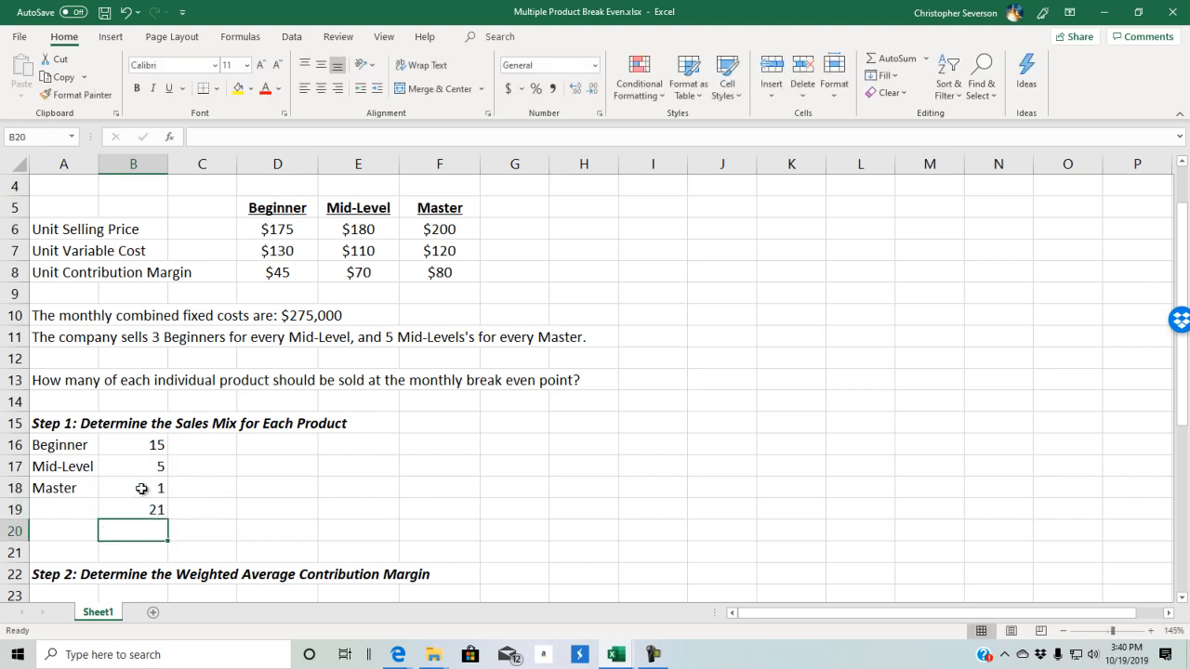
- Label the sum row Total in cell A19
left_click(149, 507)
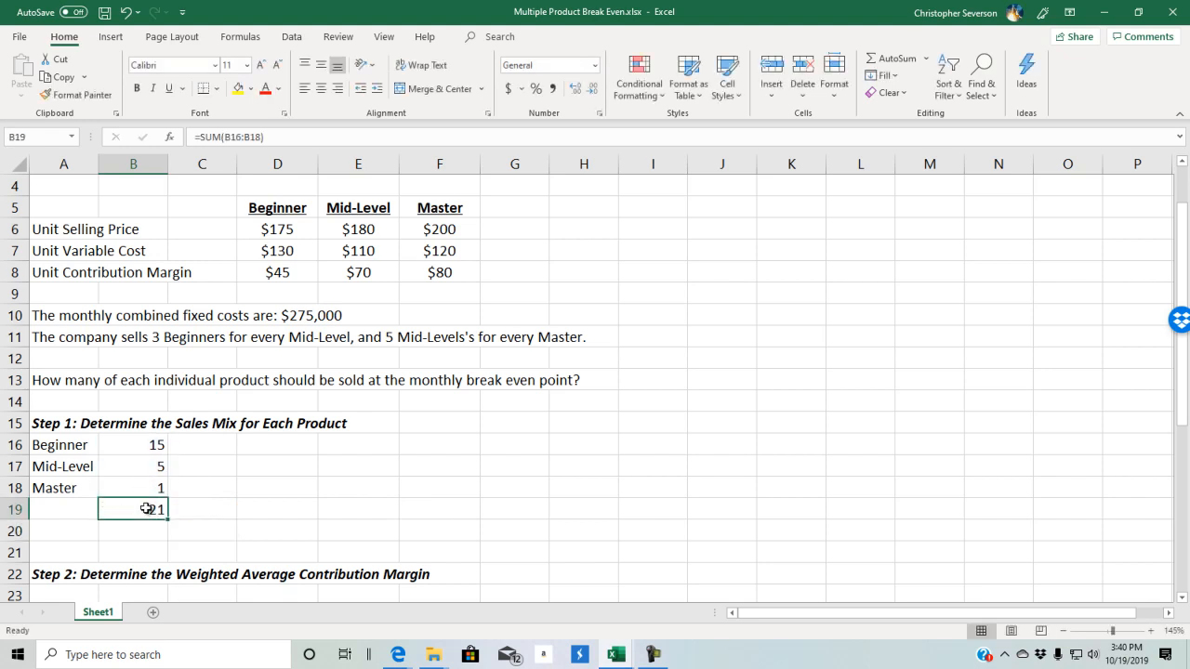
left_click(88, 508)
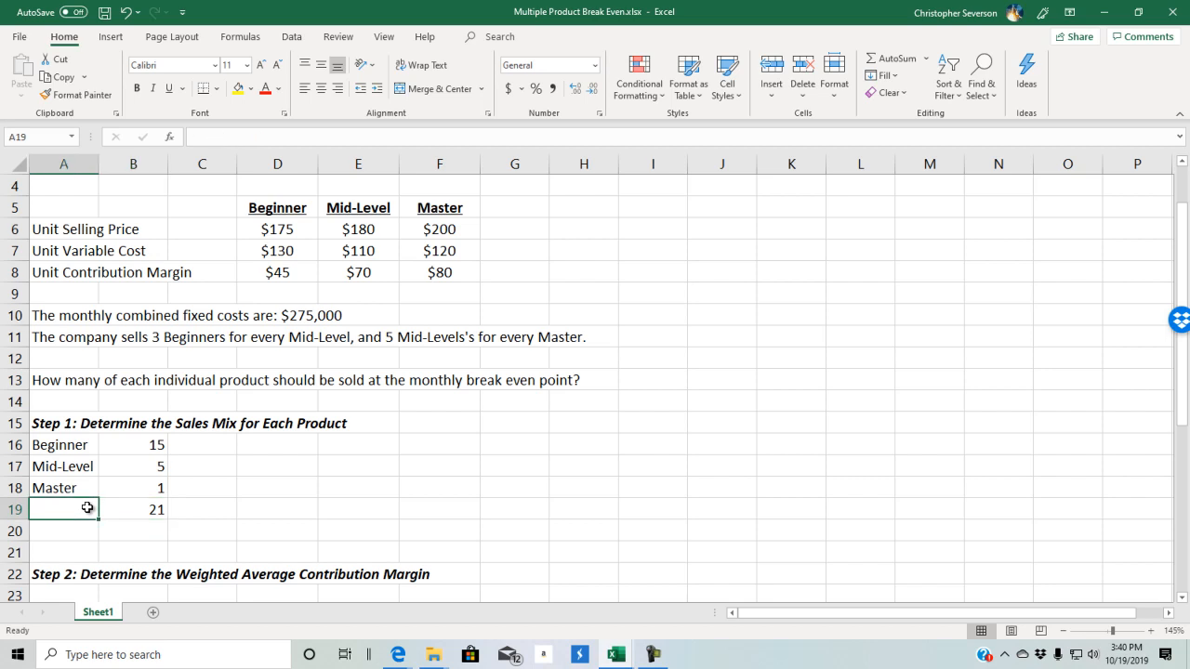
type("Total")
key("Return")
left_click(87, 508)
key("Right")
key("Right")
- Calculate Beginner's share of the sales mix in C16 with the formula =B16/B19
scroll(118, 505, "up", 1)
scroll(160, 527, "down", 1)
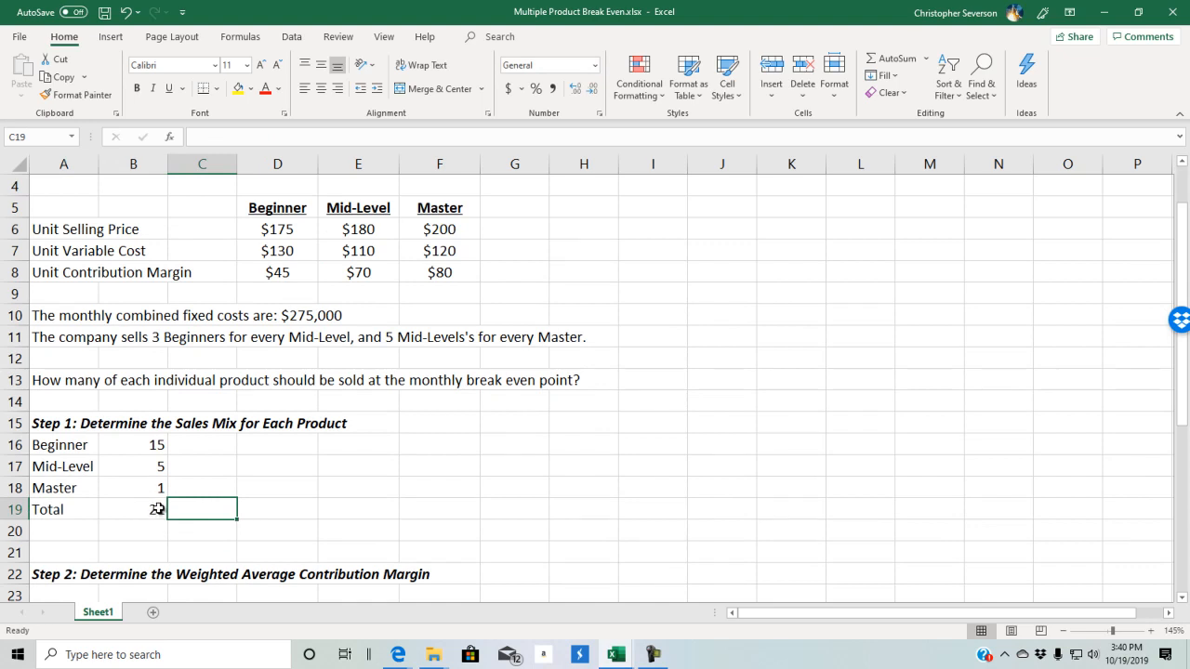
mouse_move(185, 444)
left_mouse_down()
mouse_move(191, 489)
mouse_move(199, 449)
left_mouse_up()
type("=")
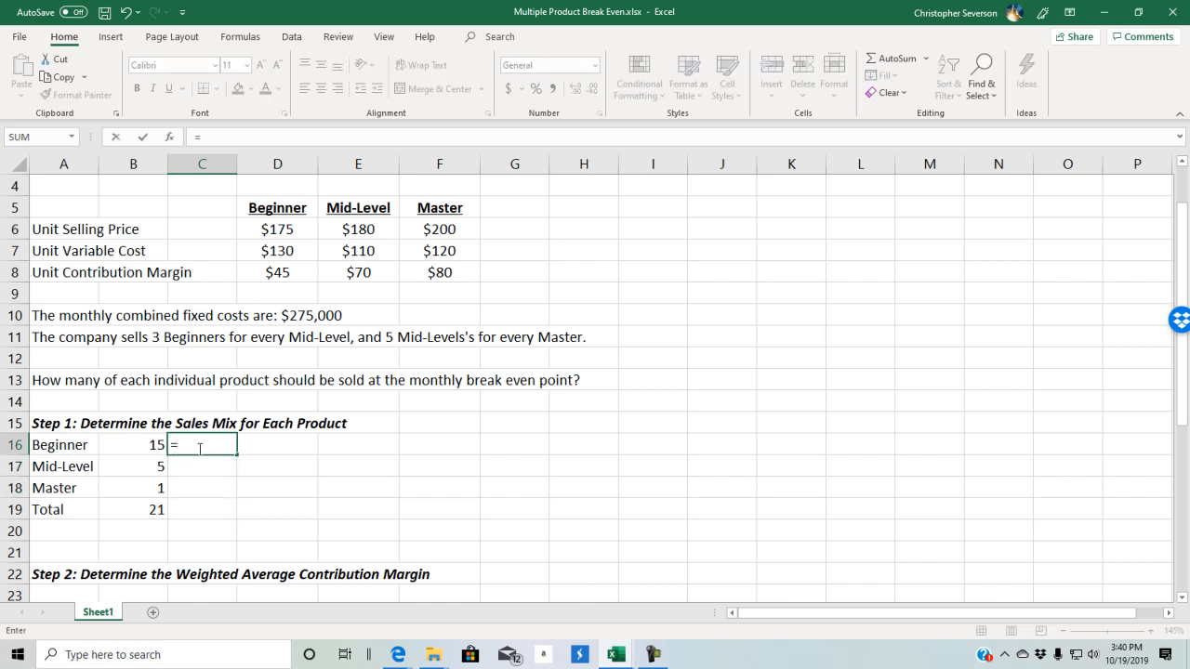
key("Left")
type("/")
key("Down")
key("Down")
key("Down")
key("Left")
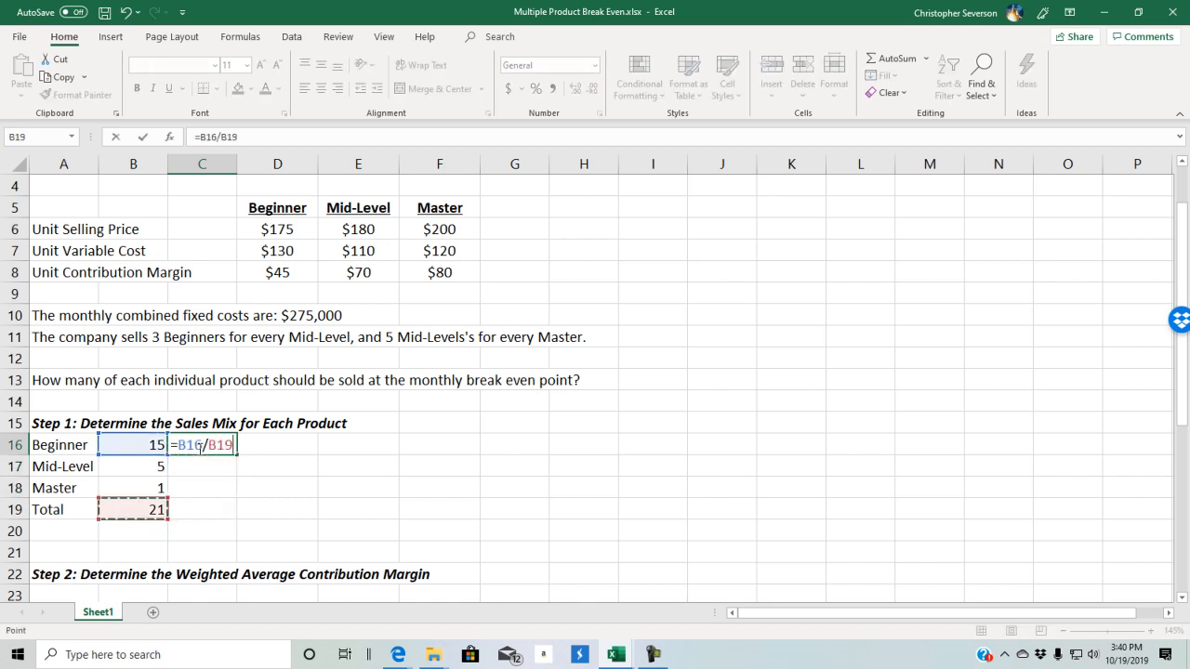
key("Return")
- Calculate Mid-Level's share of the sales mix in C17 with the formula =B17/B19
type("=")
key("Left")
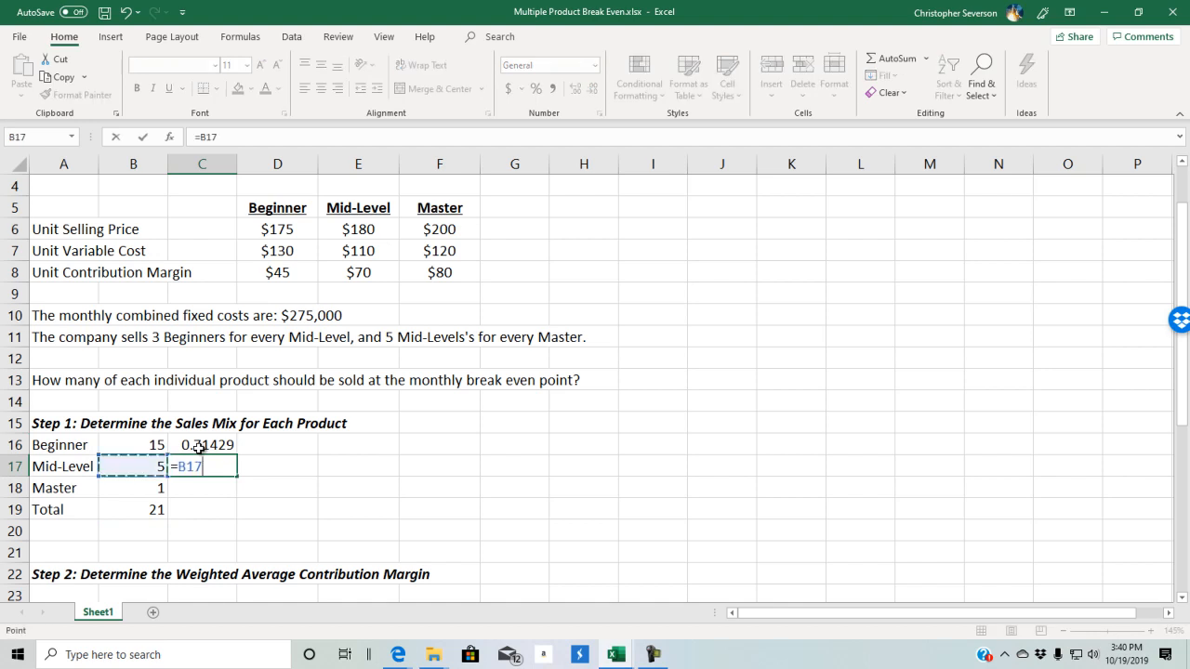
type("/")
key("Down")
key("Down")
key("Left")
key("Return")
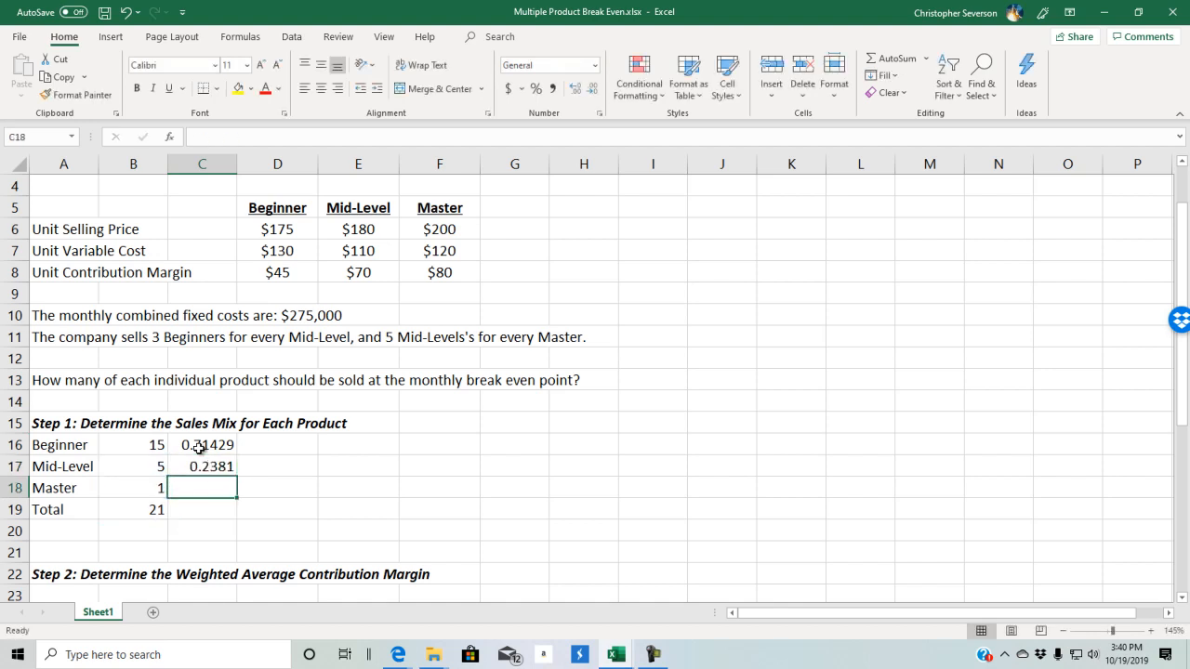
- Calculate Master's share of the sales mix in C18 with the formula =B18/B19
type("=")
key("Left")
type("/")
key("Down")
key("Left")
key("Return")
left_click_drag(198, 447, 211, 487)
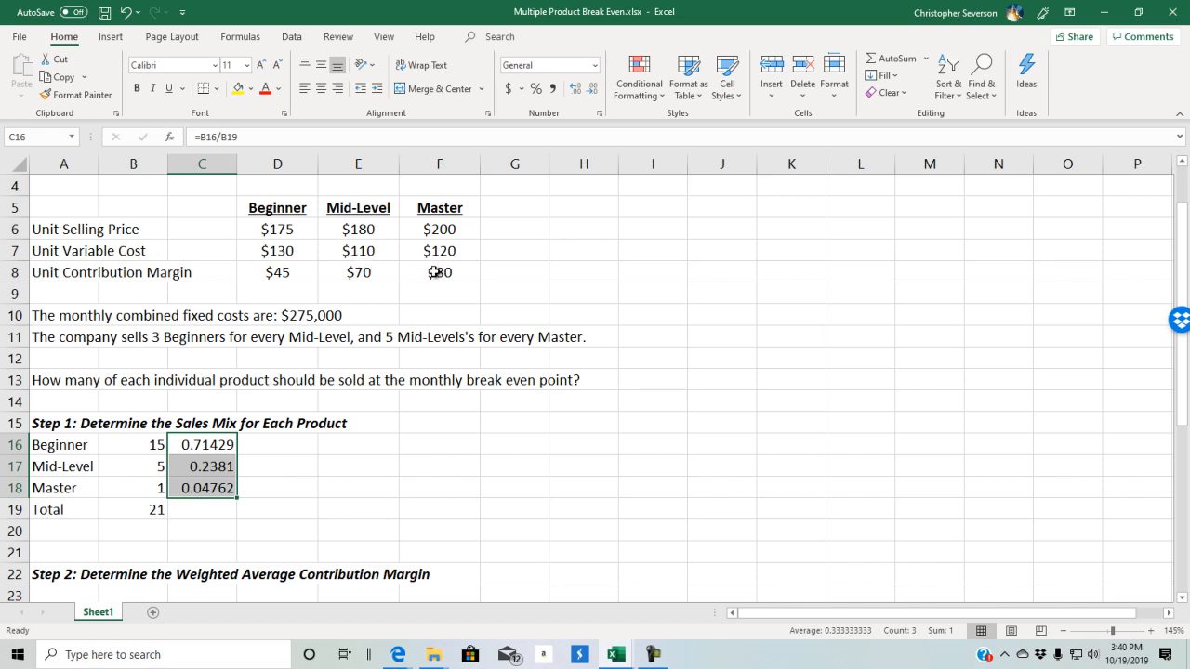
left_click_drag(200, 448, 202, 484)
- Copy the three product names from A16:A18 to A23:A25 under the Step 2 heading
scroll(201, 483, "down", 2)
left_click_drag(74, 315, 85, 348)
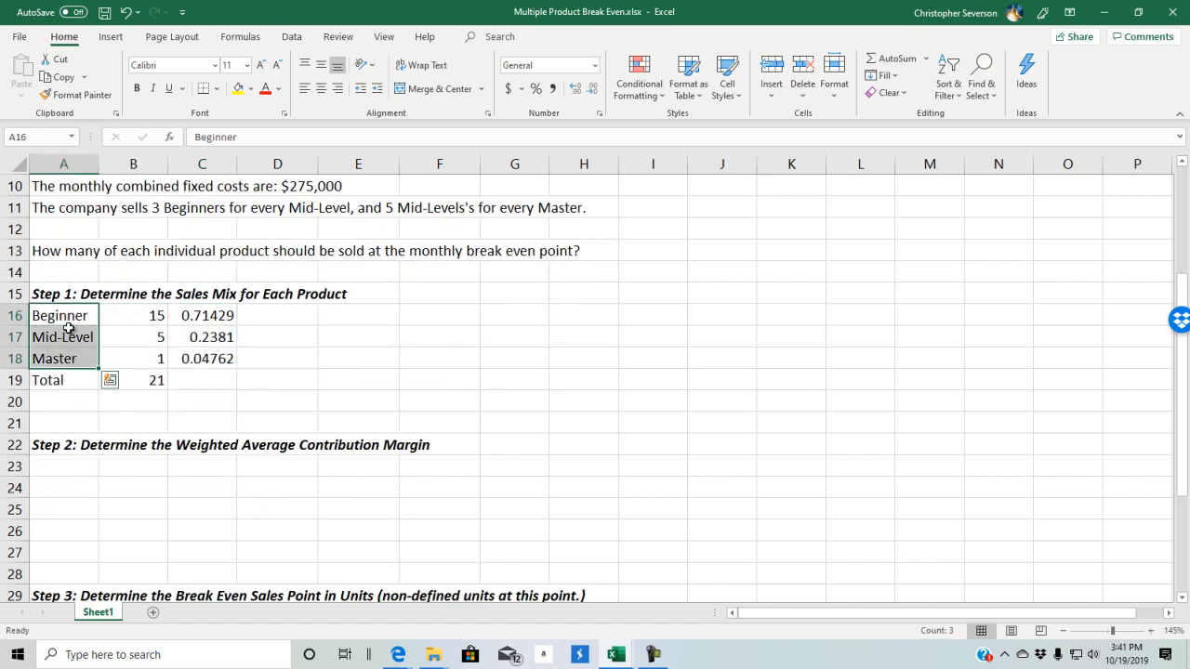
right_click(70, 320)
left_click(109, 257)
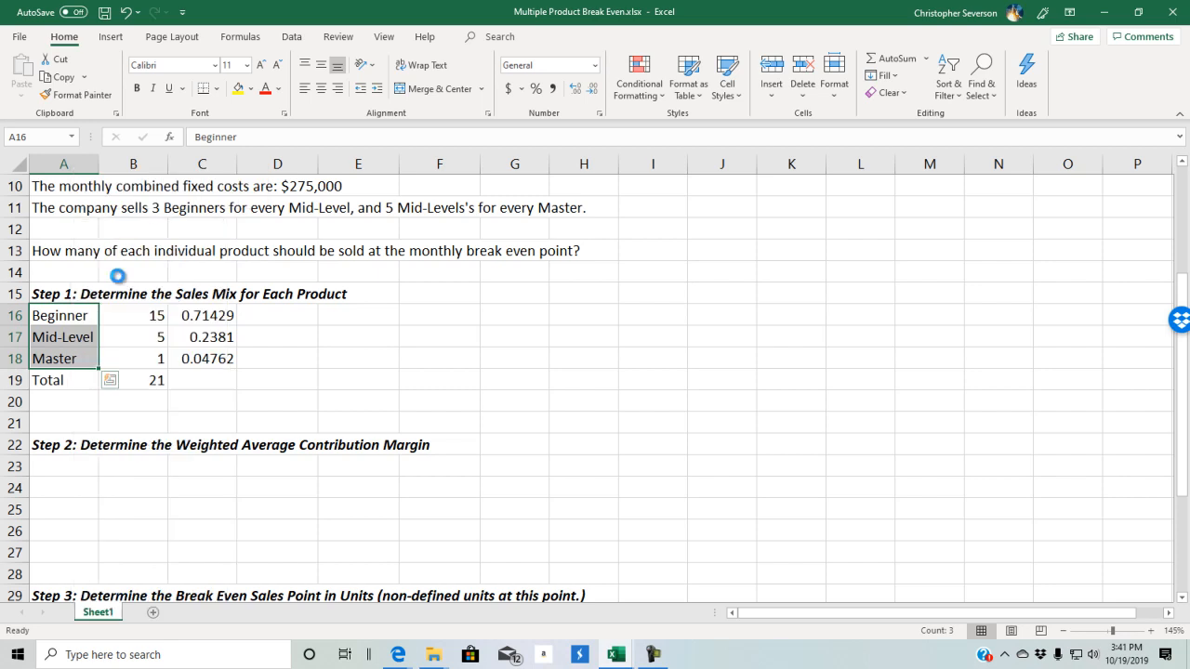
right_click(72, 467)
left_click(109, 150)
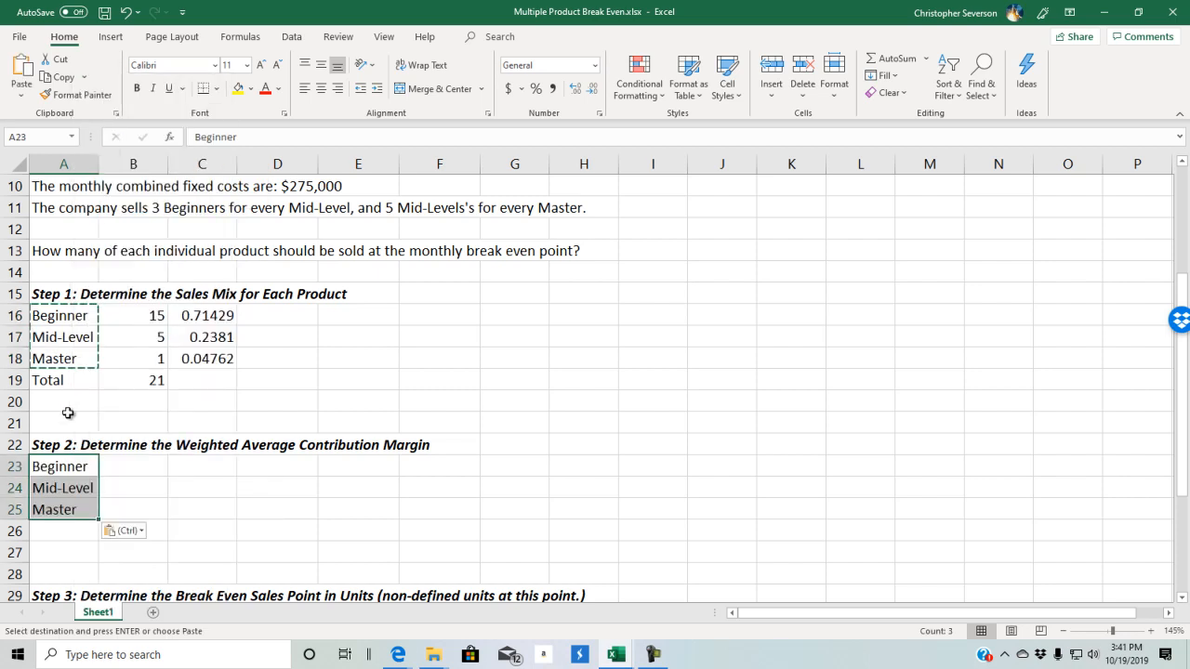
- Insert a blank row above the copied product names and enter the column heading CM in B23
right_click(15, 467)
left_click(53, 331)
left_click(136, 466)
type("CM")
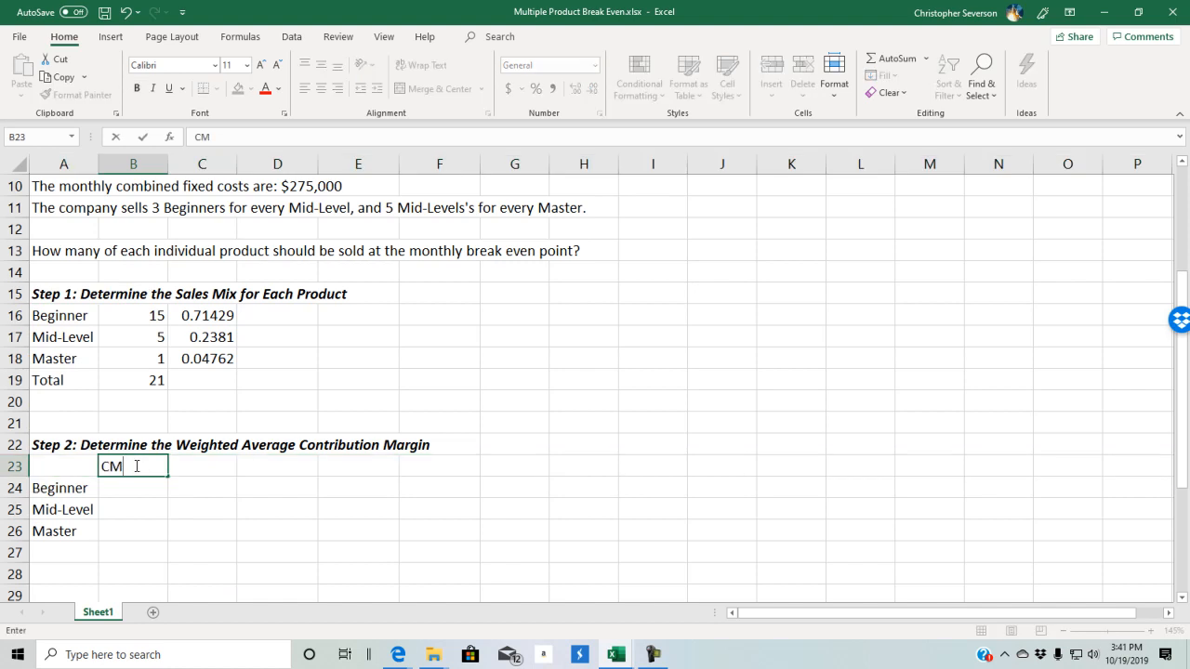
key("Tab")
- Enter the column heading Weighted in cell C23
type("Wei")
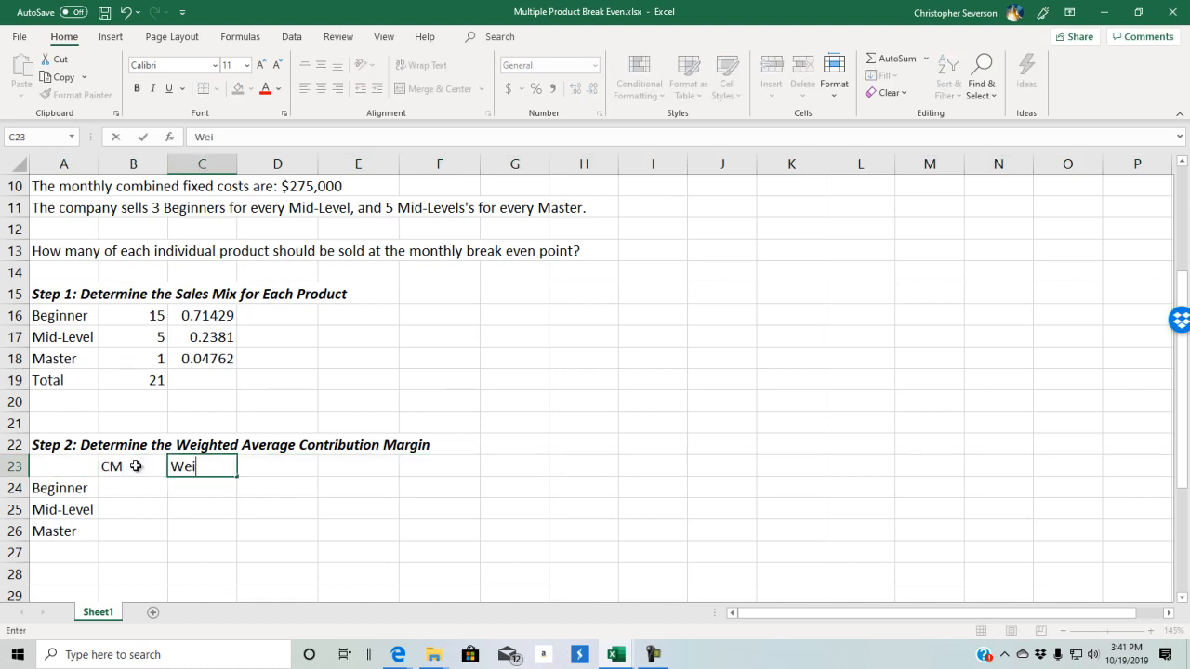
type("ghted")
key("Down")
key("Left")
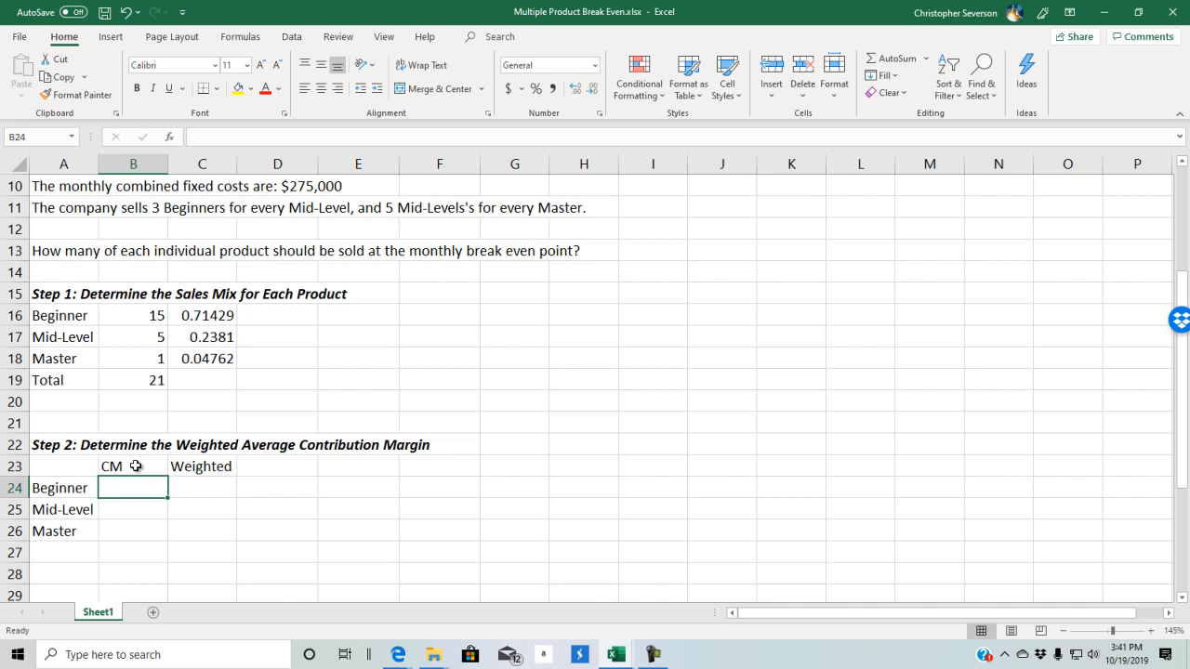
- Replace the heading in C23 with Sales Mix and enter the heading Weighting in D23
key("Right")
key("Up")
type("W")
key("BackSpace")
type("Sales Mix")
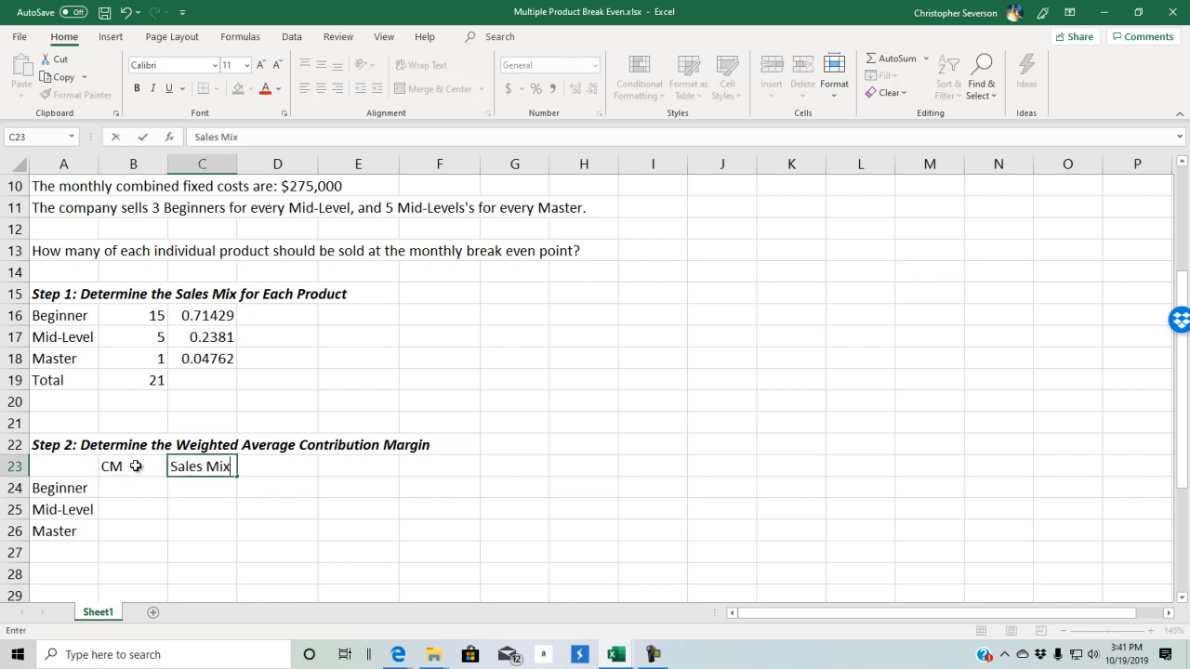
key("Right")
type("Weighting")
key("Return")
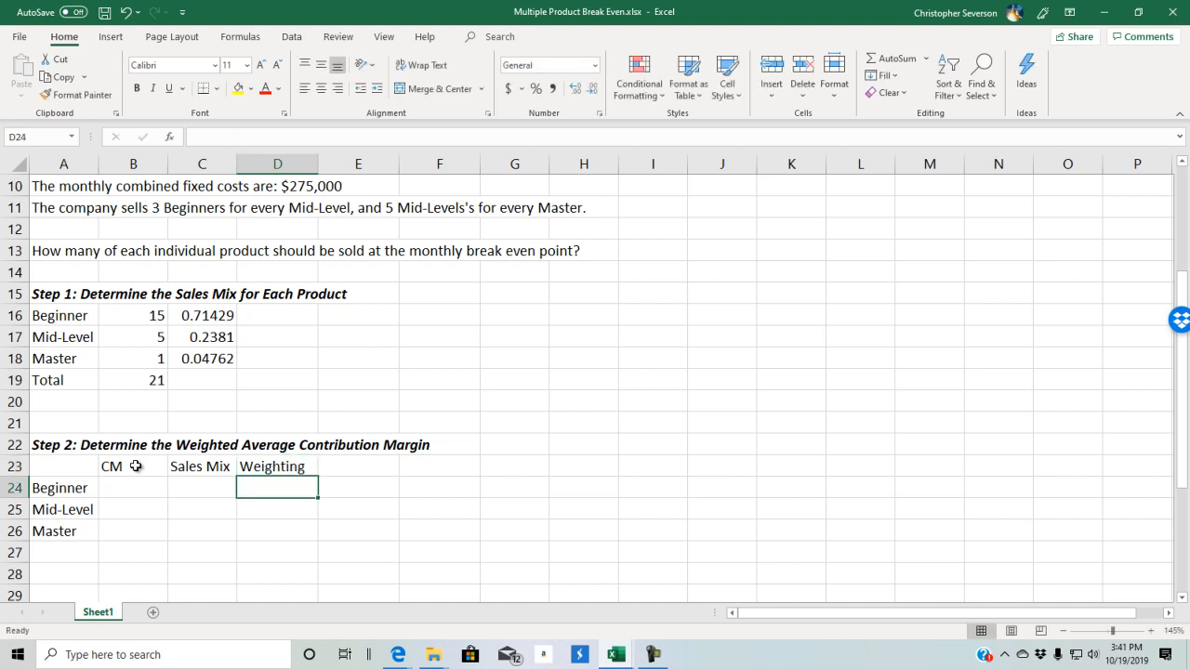
- Enter the unit contribution margins from row 8 in the CM column: 45 in B24, 70 in B25 and 80 in B26
key("Left")
key("Left")
scroll(135, 466, "up", 3)
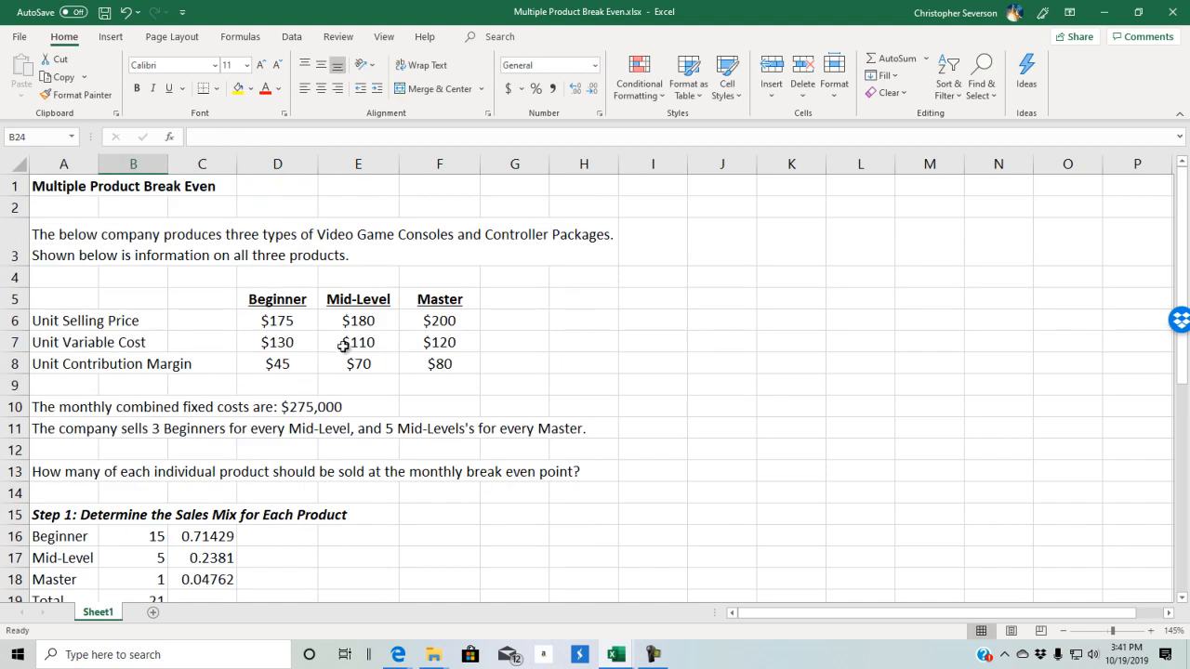
scroll(308, 340, "down", 1)
scroll(307, 340, "down", 2)
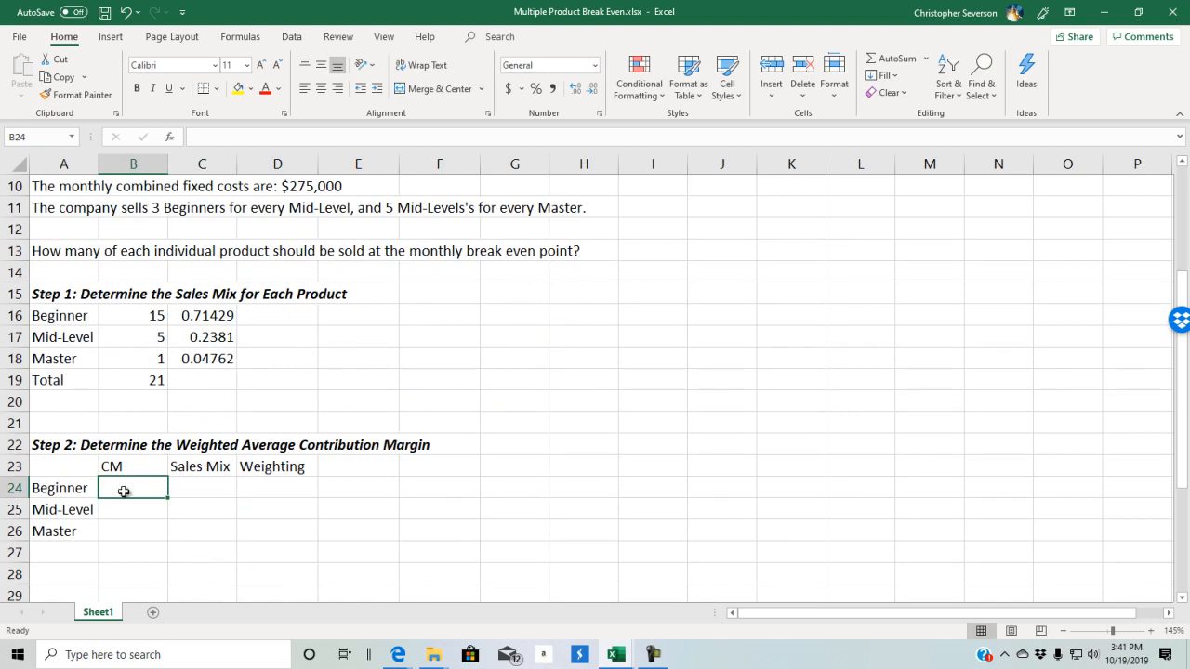
scroll(288, 374, "up", 3)
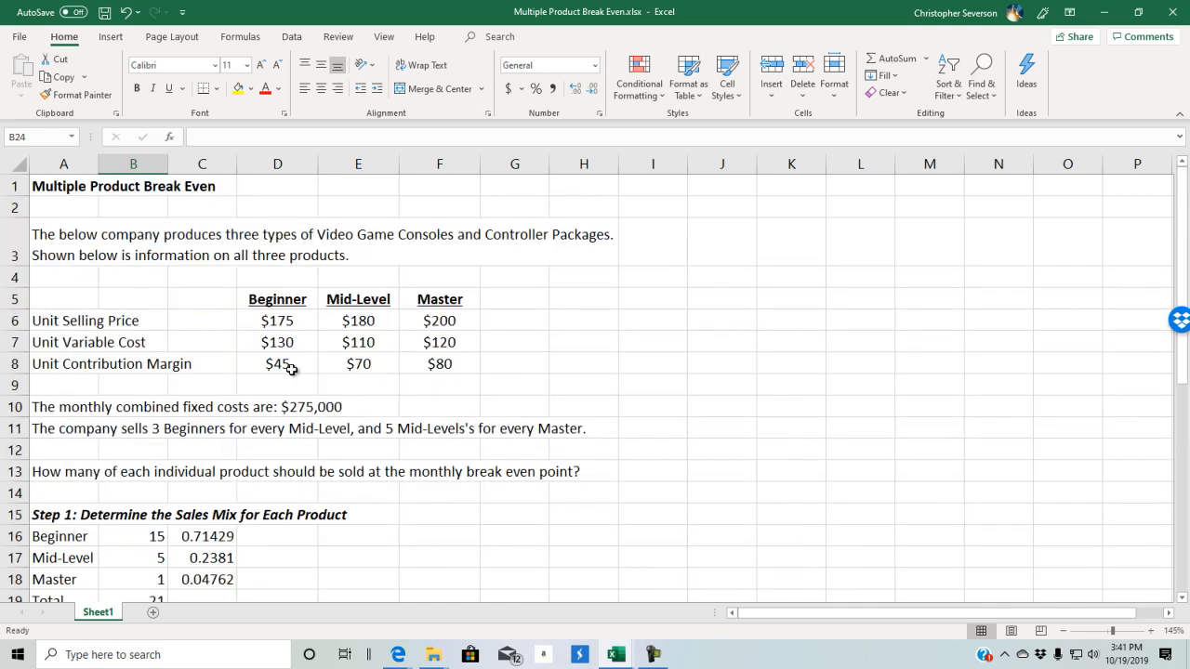
left_click(358, 370)
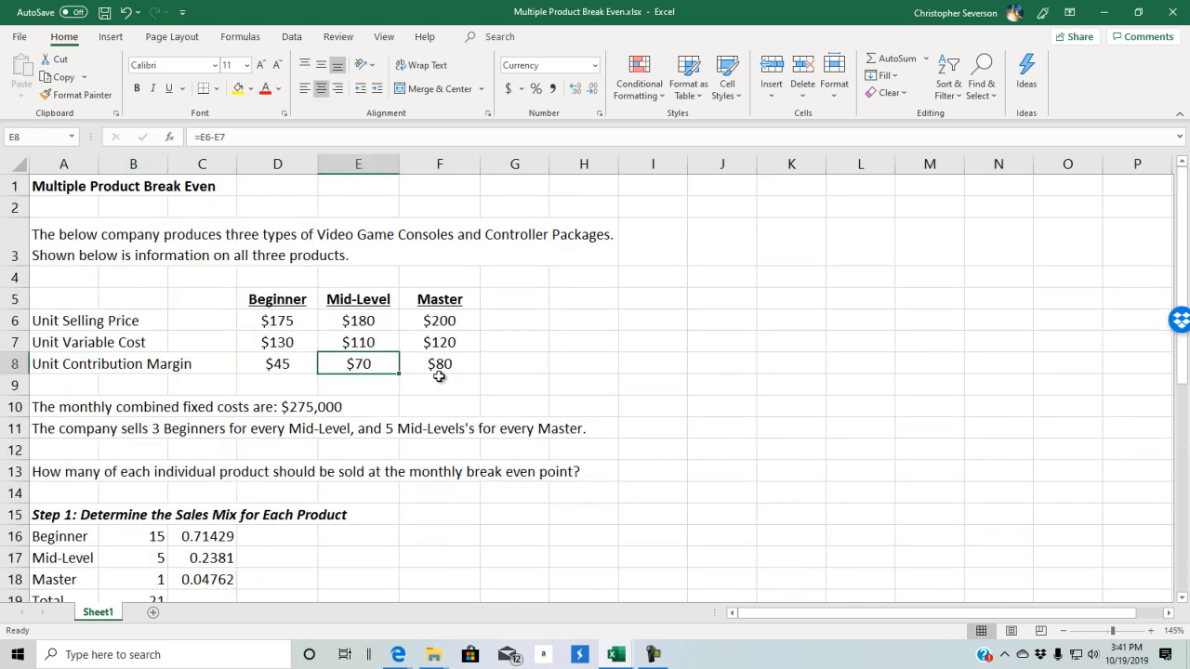
left_click(444, 366)
scroll(402, 394, "down", 3)
left_click(163, 360)
type("45")
key("Return")
type("70")
key("Return")
type("80")
key("Return")
- Copy the sales mix shares from C16:C18 into C24:C26 as values only
scroll(242, 382, "up", 2)
scroll(242, 381, "up", 1)
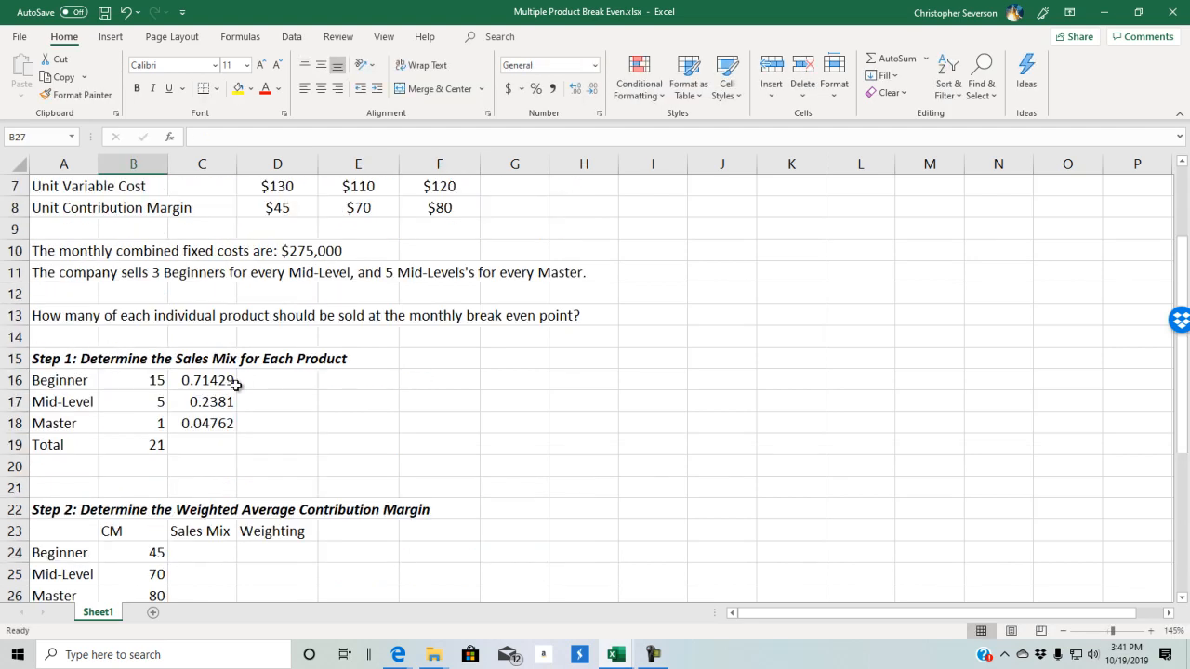
left_click_drag(223, 380, 213, 421)
right_click(214, 420)
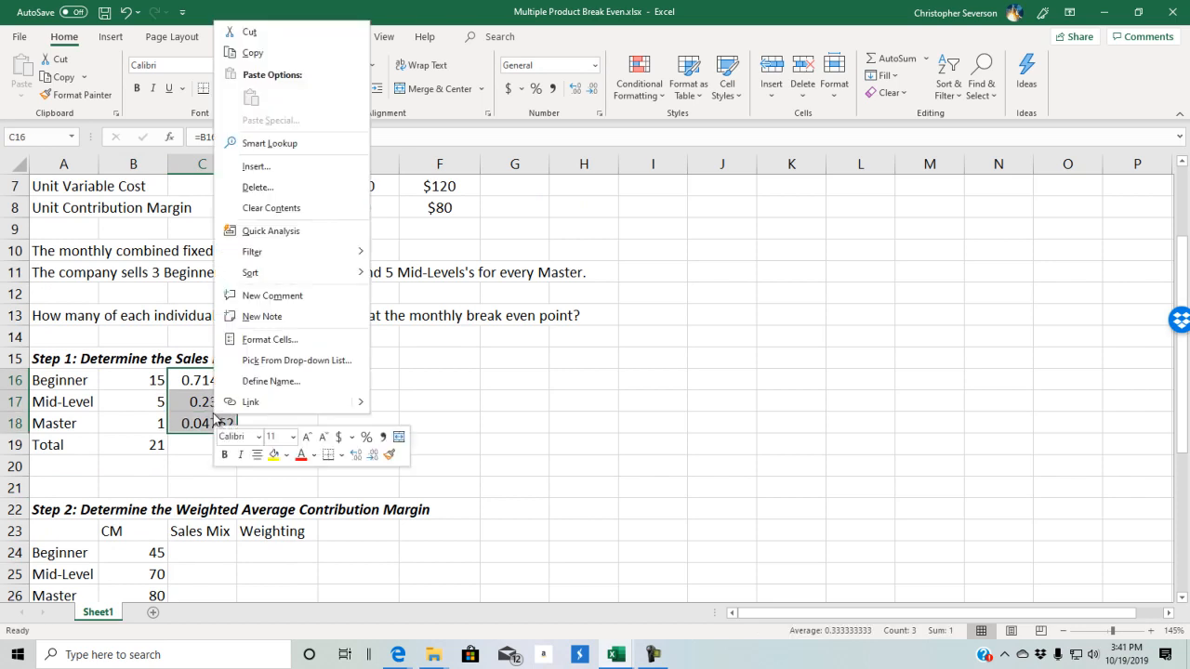
left_click(252, 53)
scroll(212, 341, "down", 2)
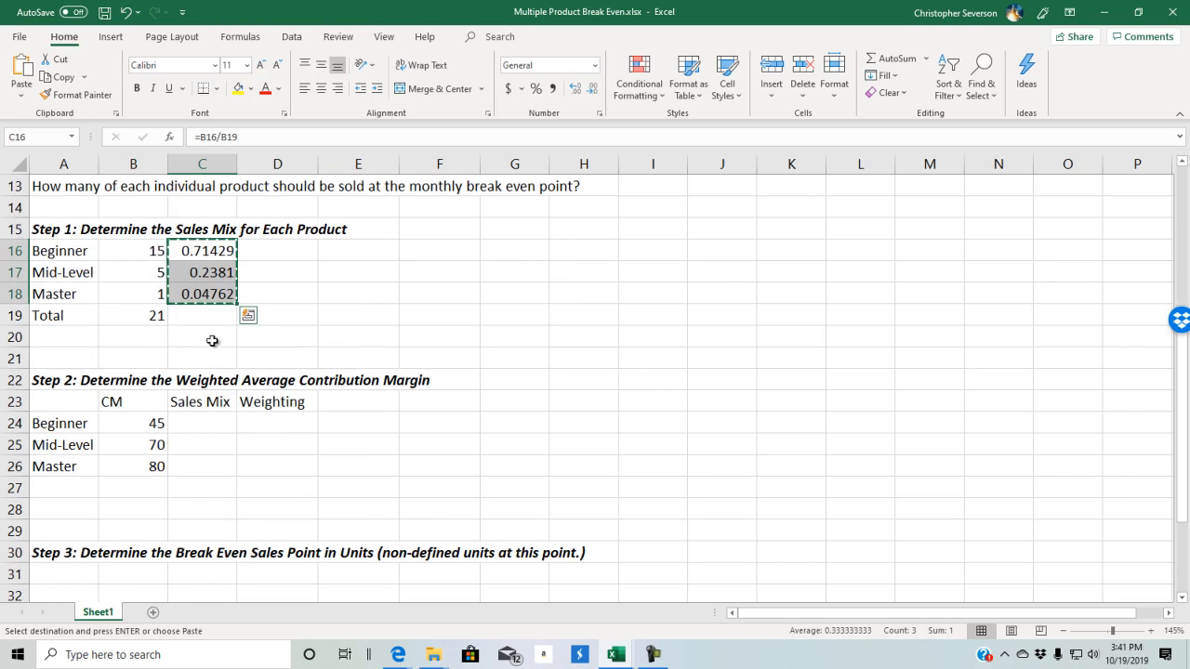
right_click(195, 423)
left_click(233, 106)
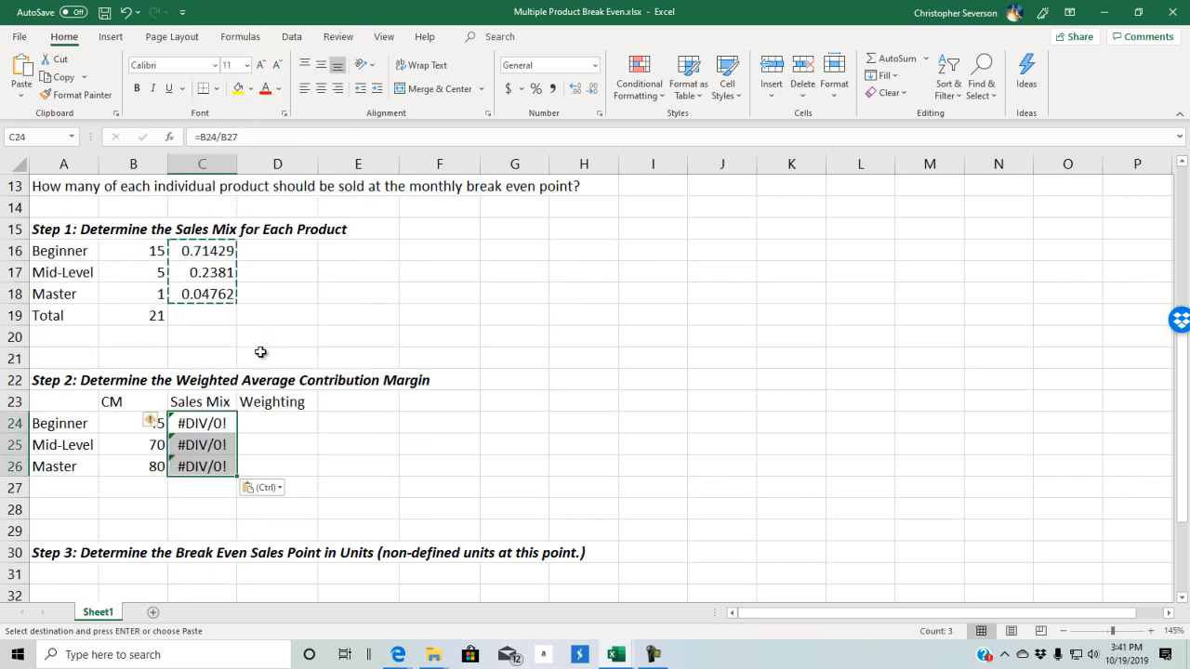
right_click(223, 420)
left_click(278, 106)
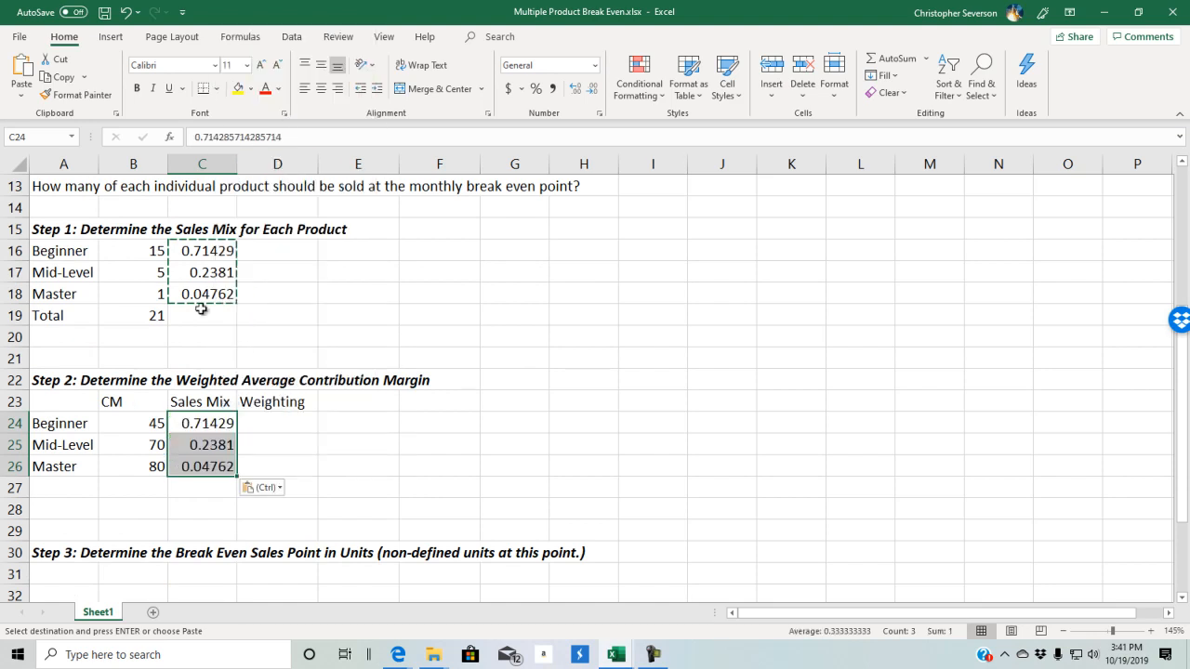
- Calculate the Beginner weighting in D24 as =B24*C24 and fill the formula down to D26 for the other products
left_click(265, 421)
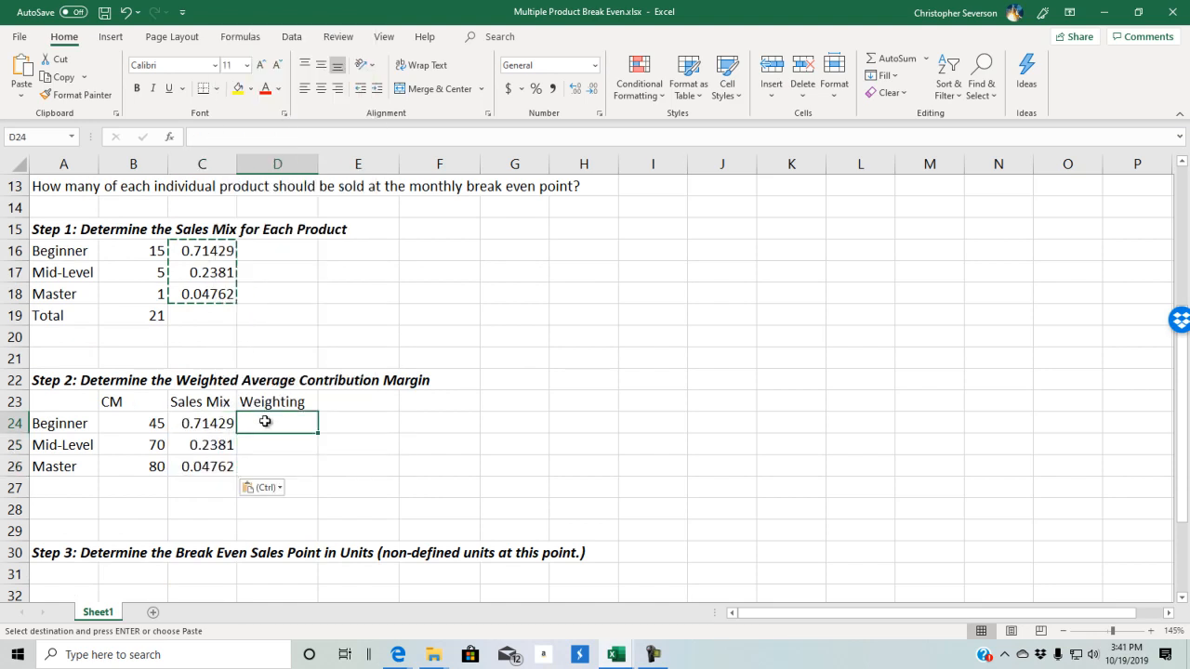
type("=")
key("Left")
key("Left")
type("*")
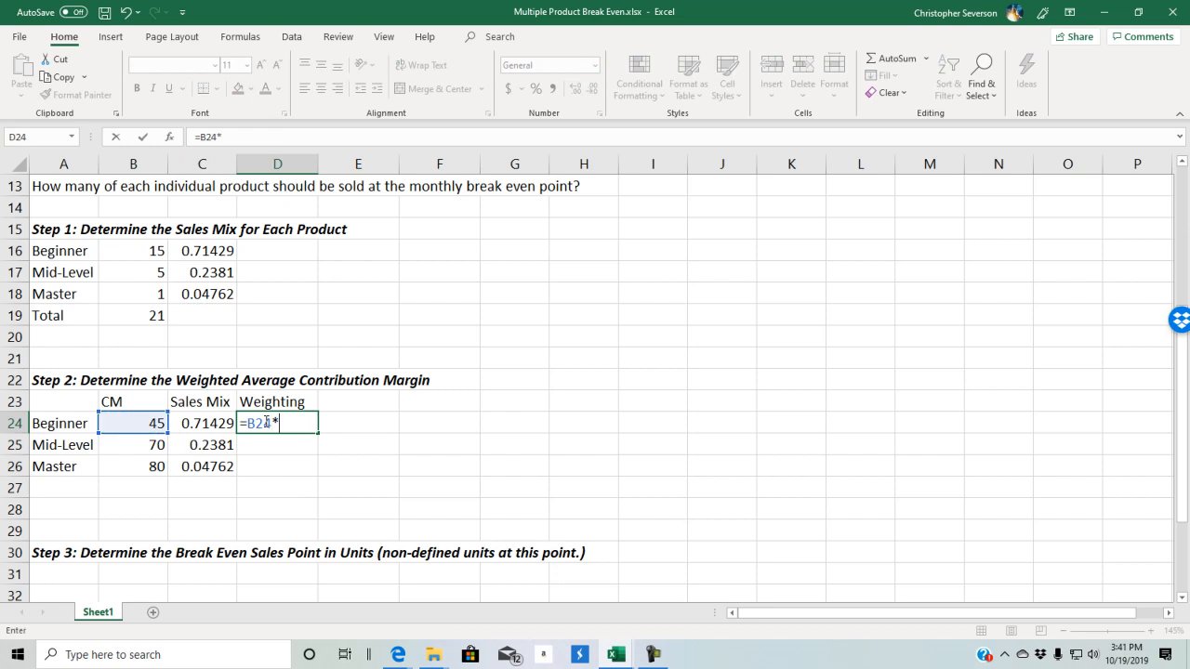
key("Down")
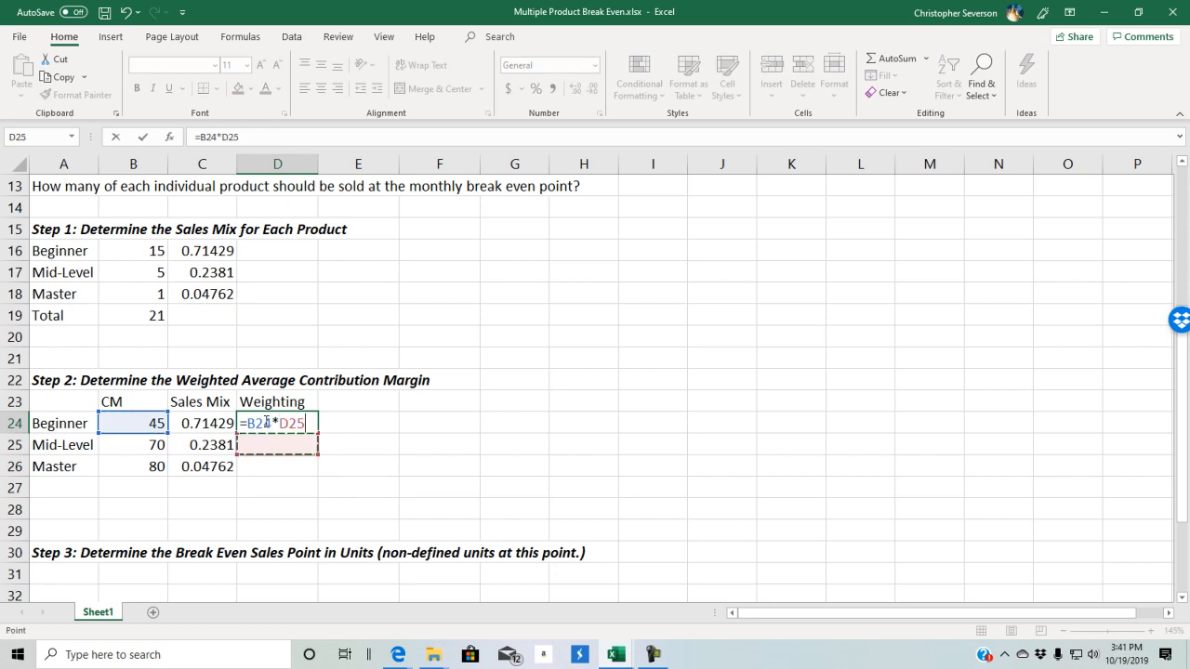
key("Up")
key("Left")
key("Return")
key("Up")
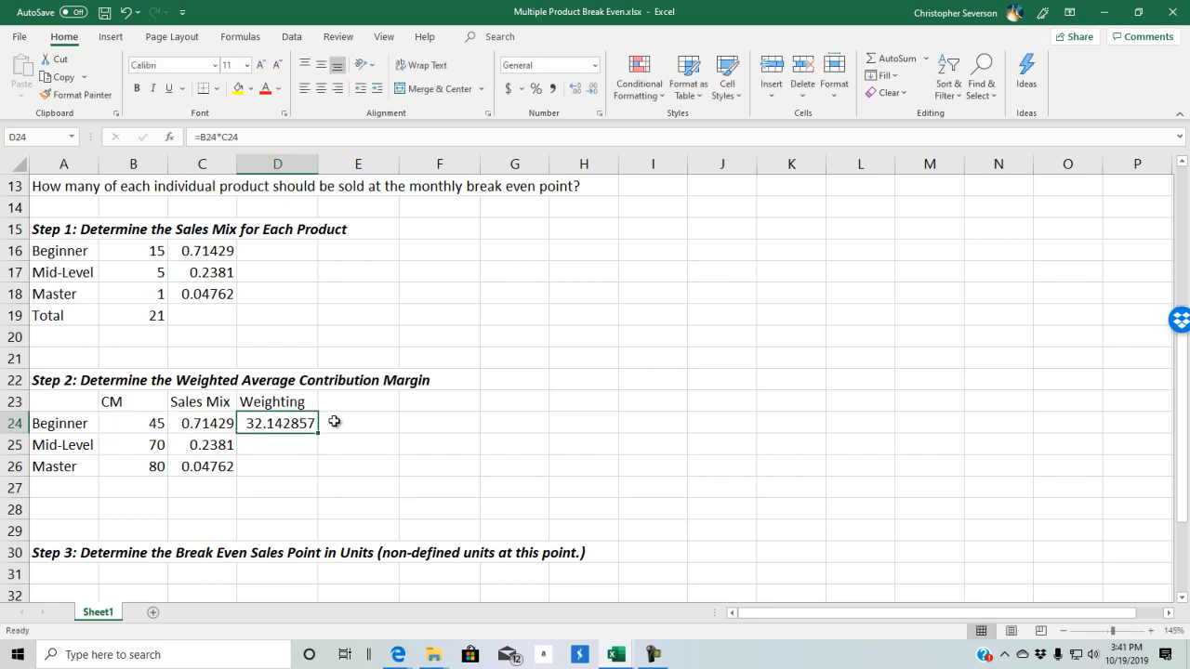
left_click_drag(317, 432, 321, 476)
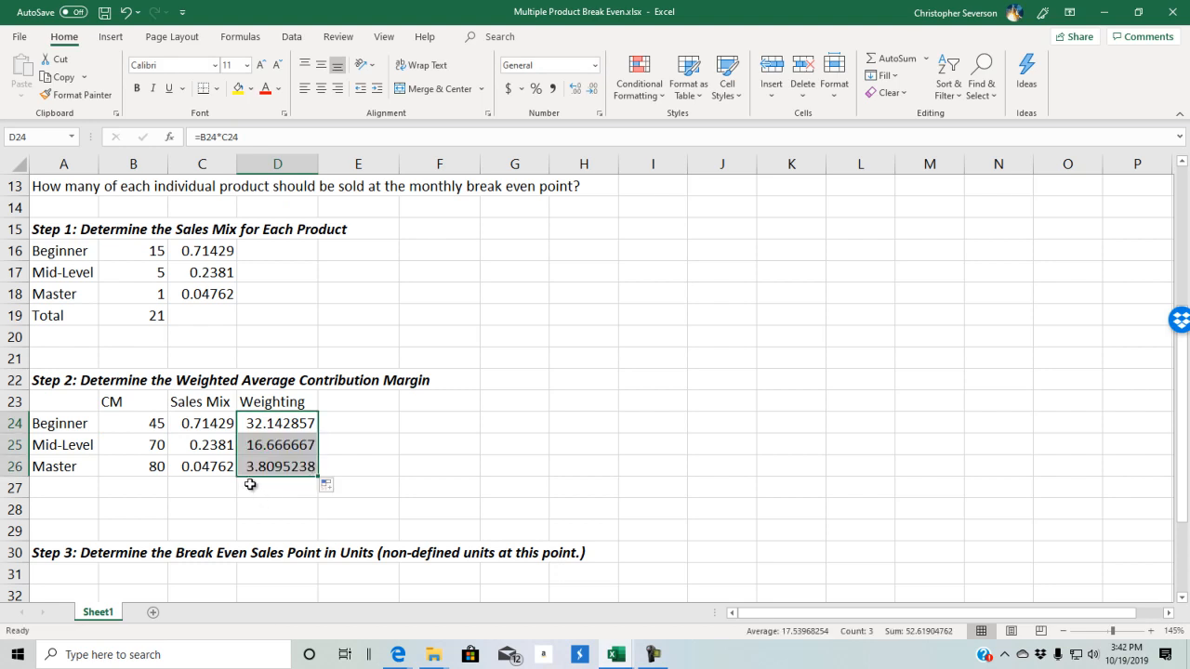
- Total the weightings in D27 with =SUM(D24:D26) and highlight the cell in yellow
left_click(250, 484)
left_click_drag(263, 423, 267, 473)
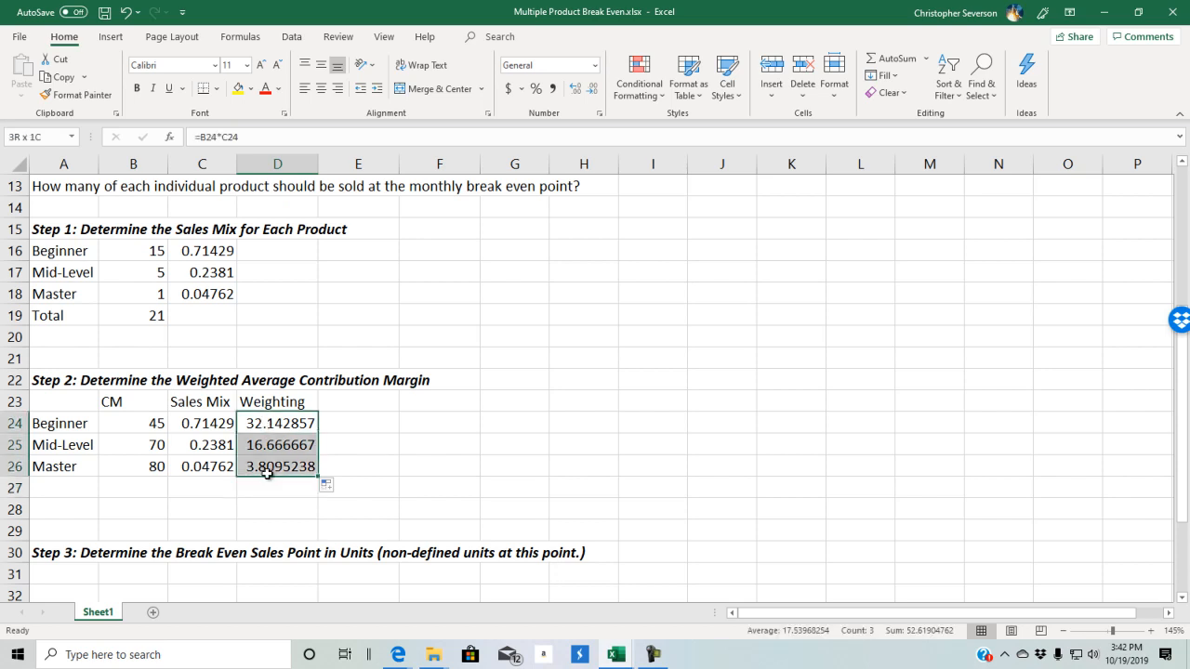
left_click(266, 487)
type("=sum(")
left_click(263, 423)
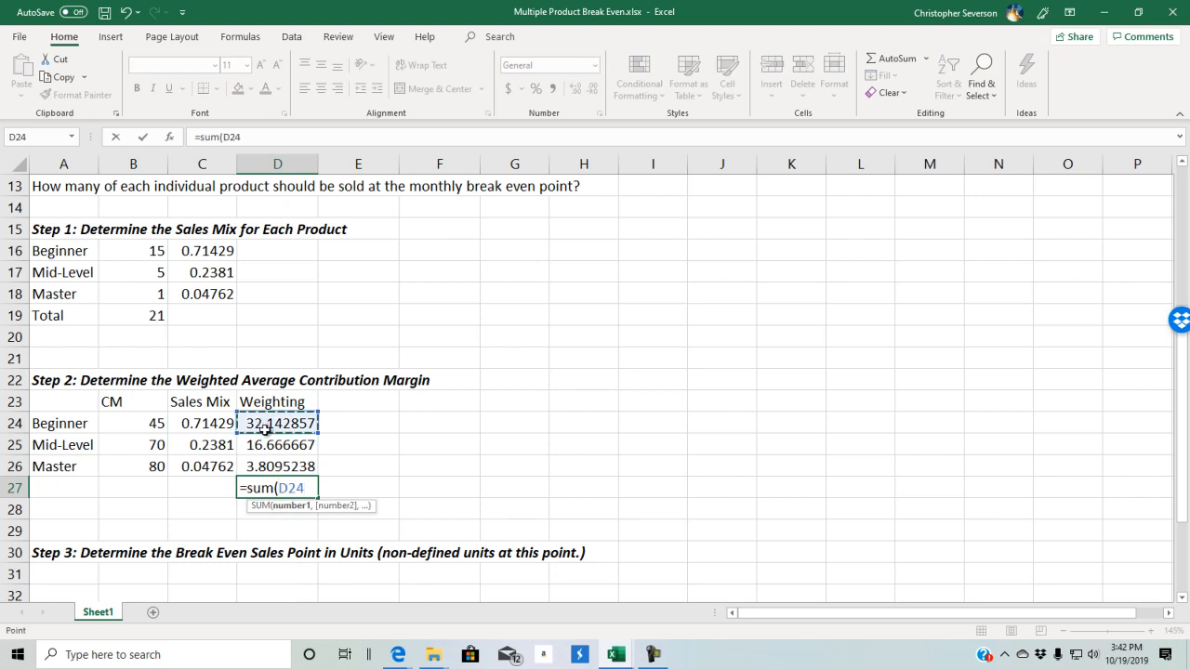
left_click_drag(263, 423, 280, 478)
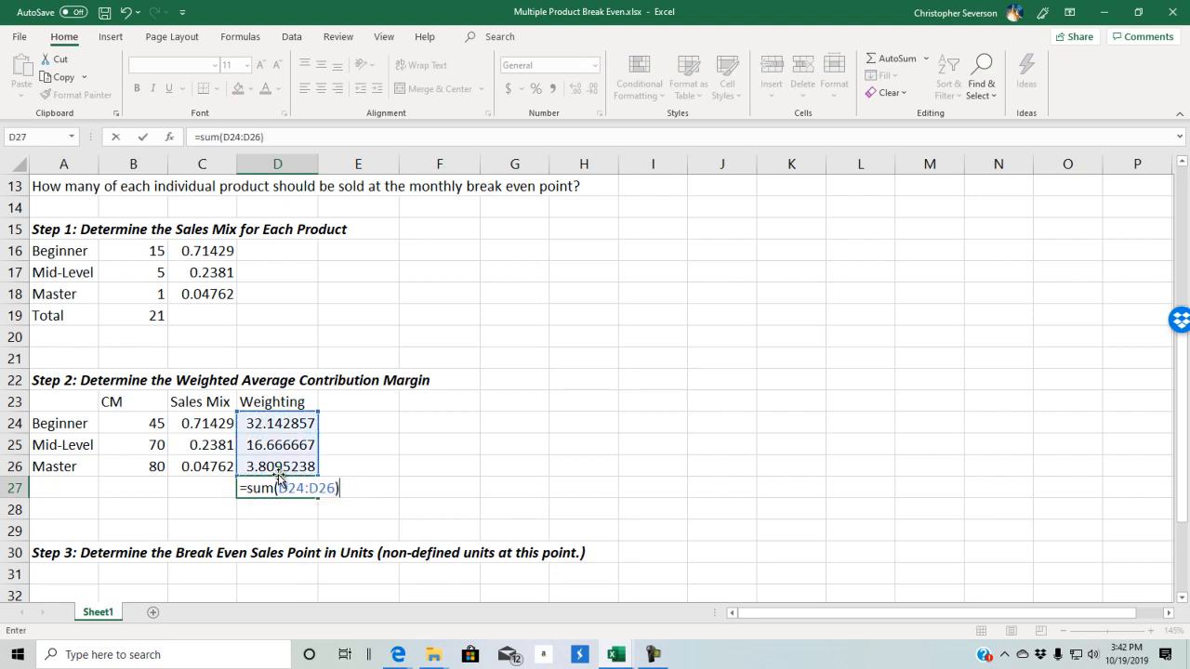
key("Return")
left_click(275, 478)
left_click(238, 88)
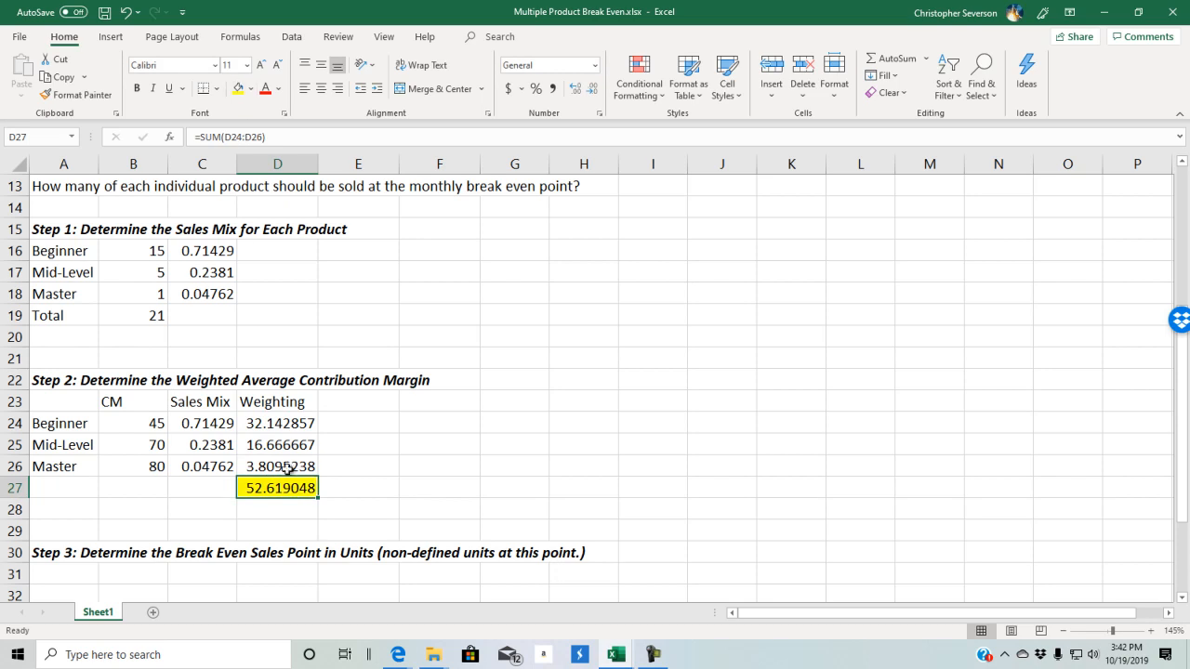
- Compare the weighted average contribution margin with the products' unit contribution margins in row 8 and the sales mix in Step 1
scroll(340, 448, "up", 3)
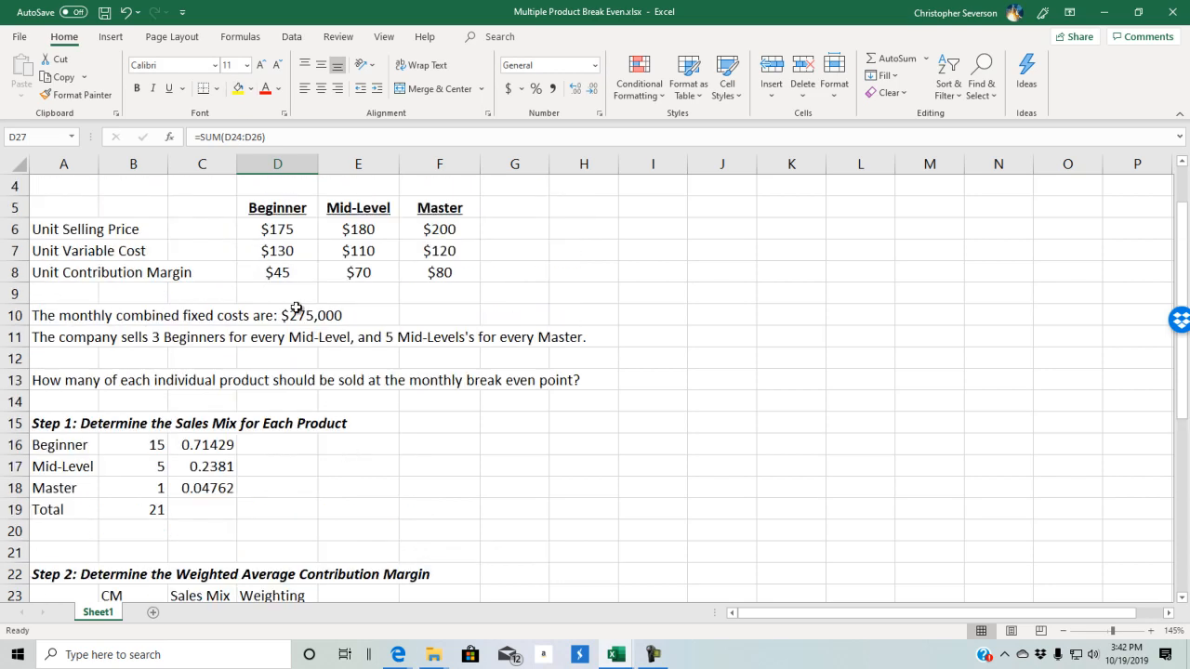
scroll(420, 295, "down", 3)
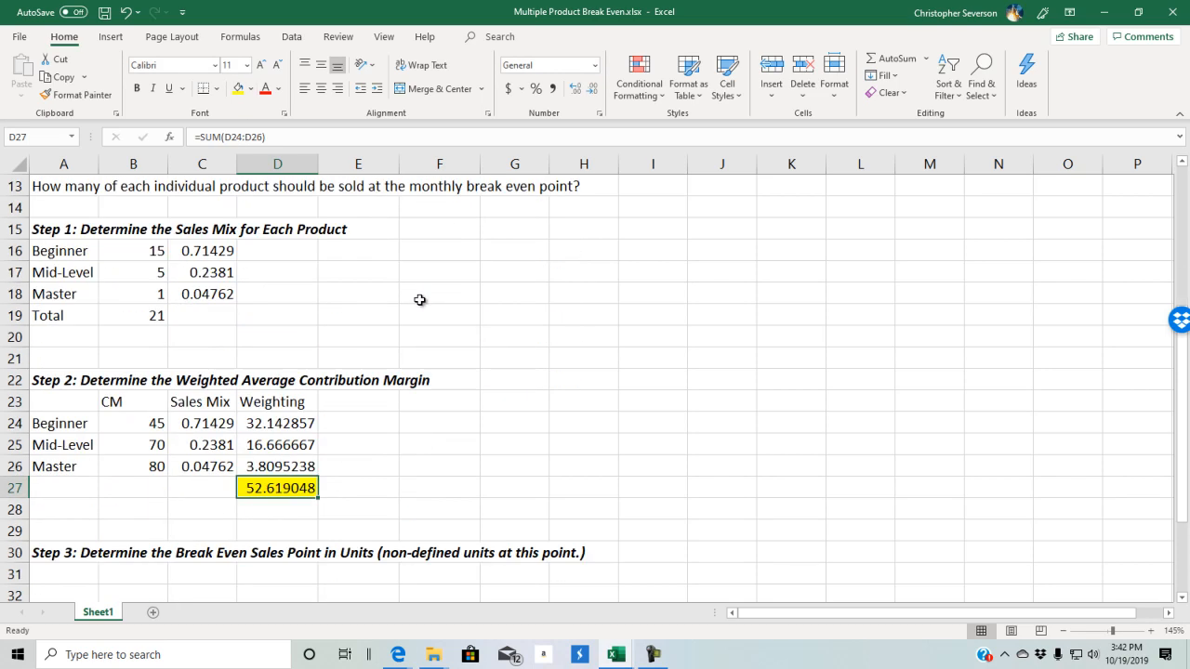
scroll(341, 470, "up", 3)
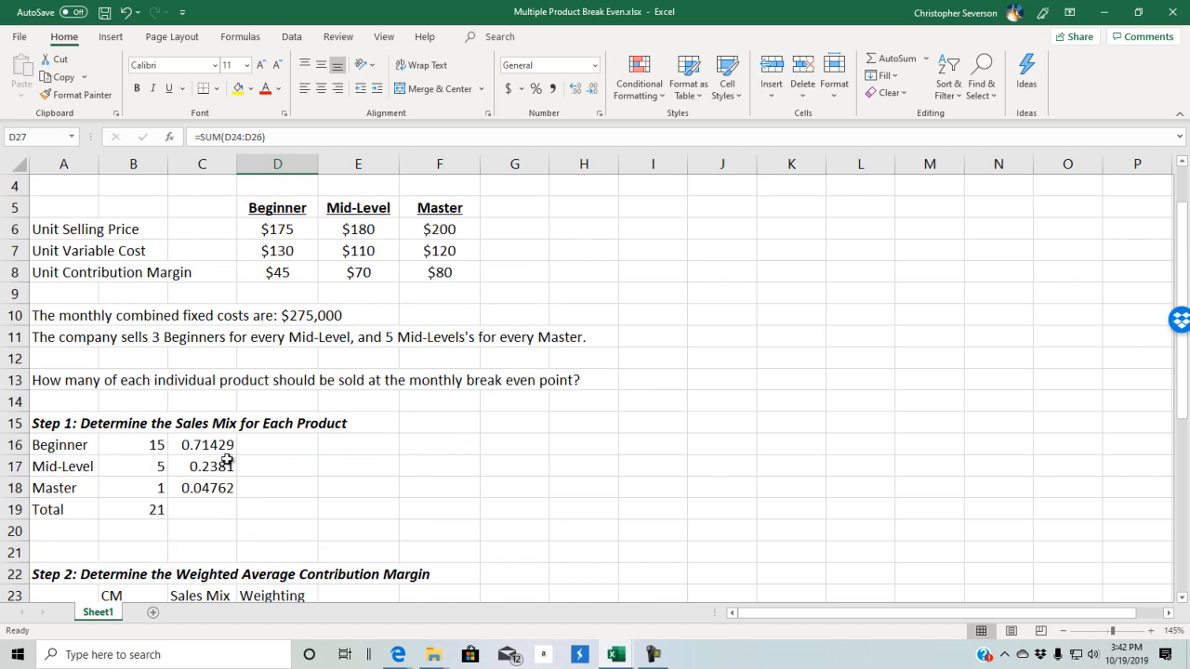
scroll(317, 359, "down", 3)
scroll(318, 360, "up", 2)
scroll(318, 353, "up", 1)
scroll(297, 271, "down", 3)
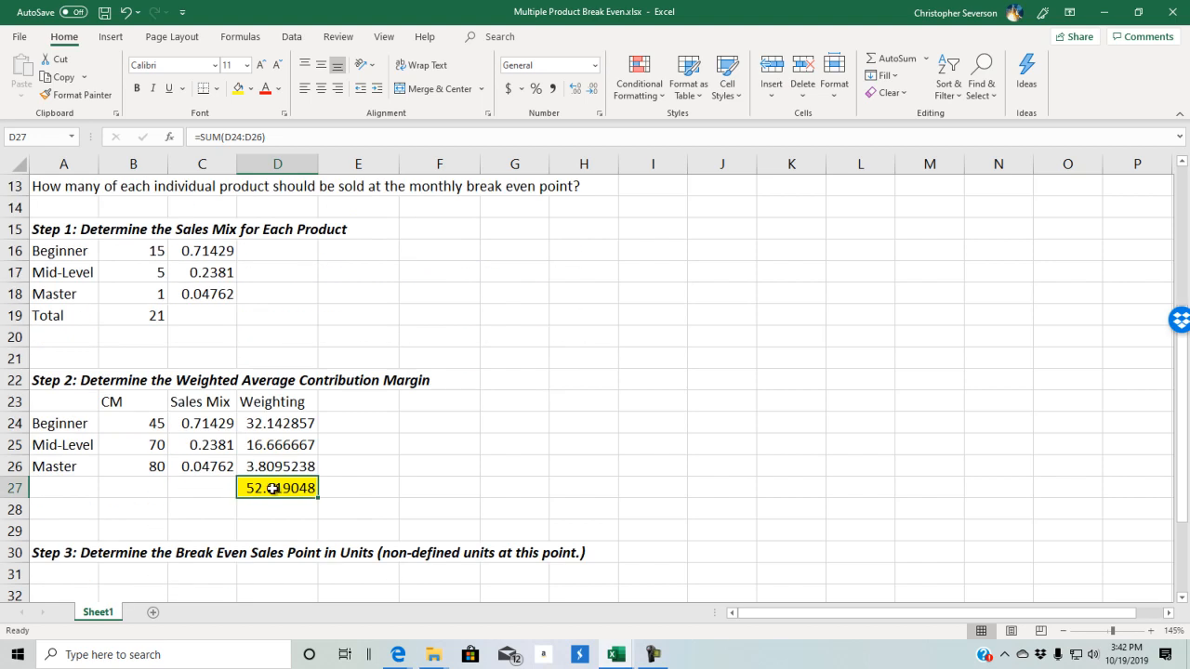
scroll(288, 381, "up", 3)
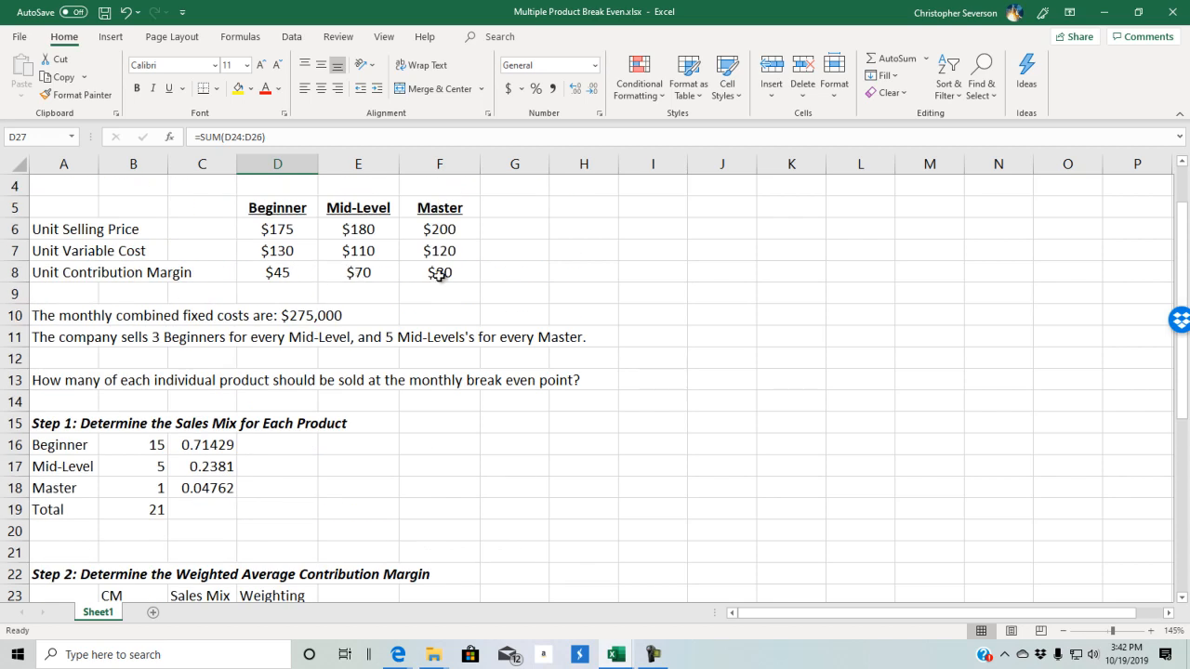
scroll(417, 289, "down", 3)
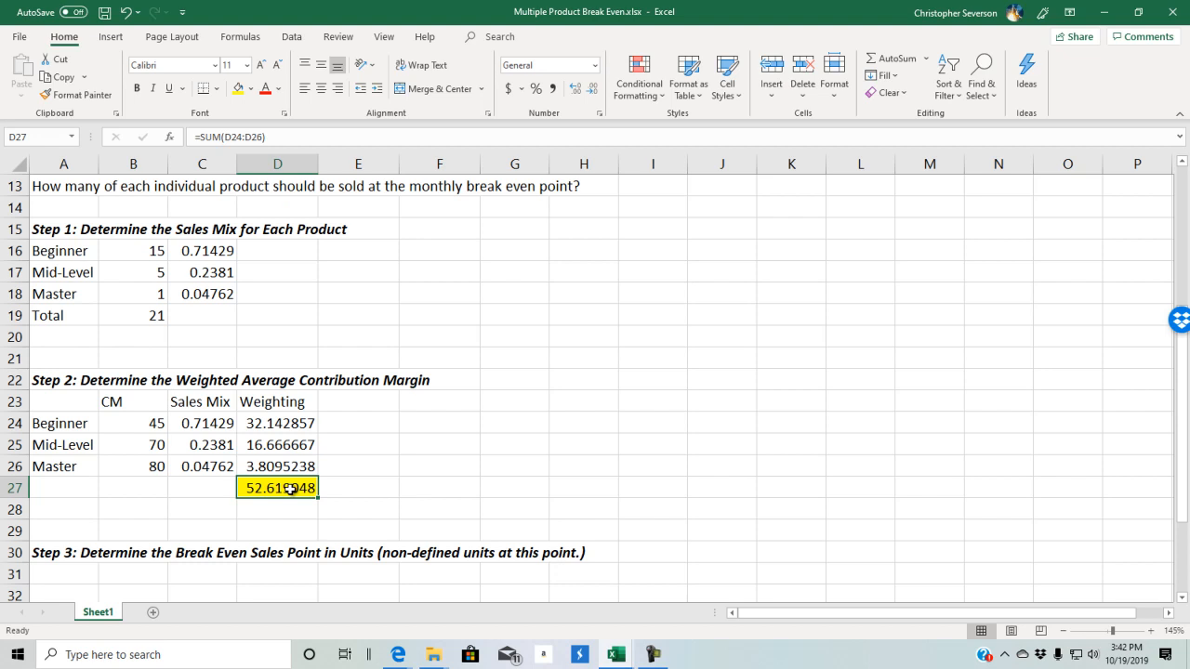
- Enter the Step 3 labels Fixed Costs in A32 and / Weighted Average CM in A33, and make A33 bold
scroll(291, 490, "down", 3)
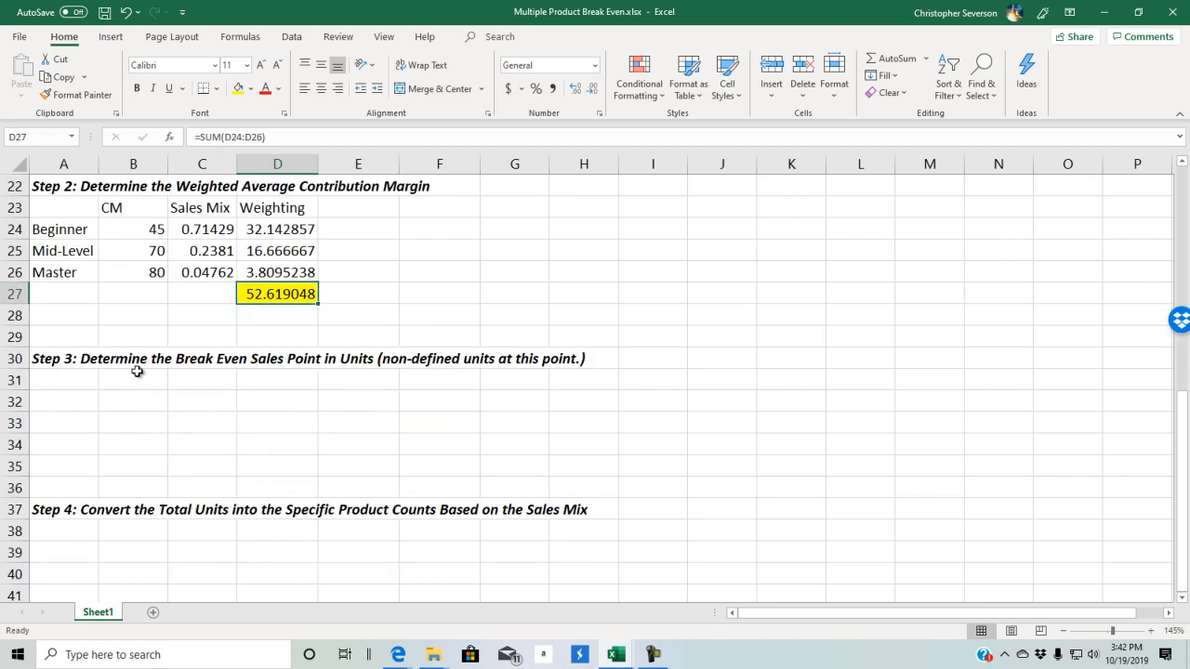
left_click(80, 404)
type("Fix")
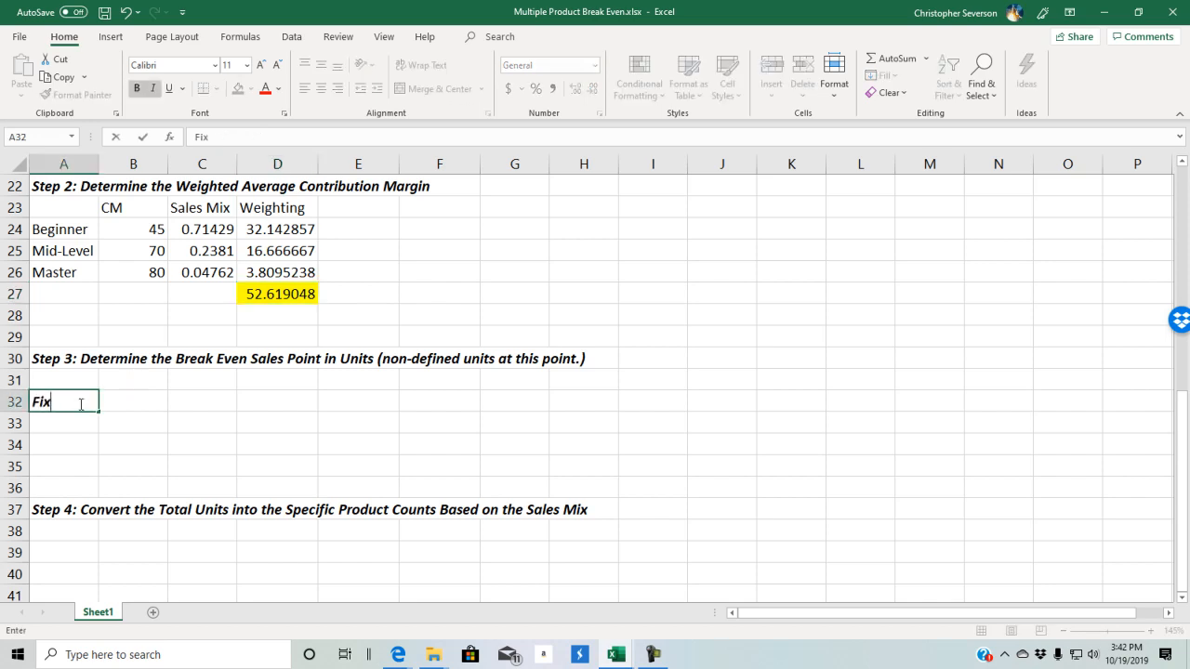
type("ed Costs")
key("Return")
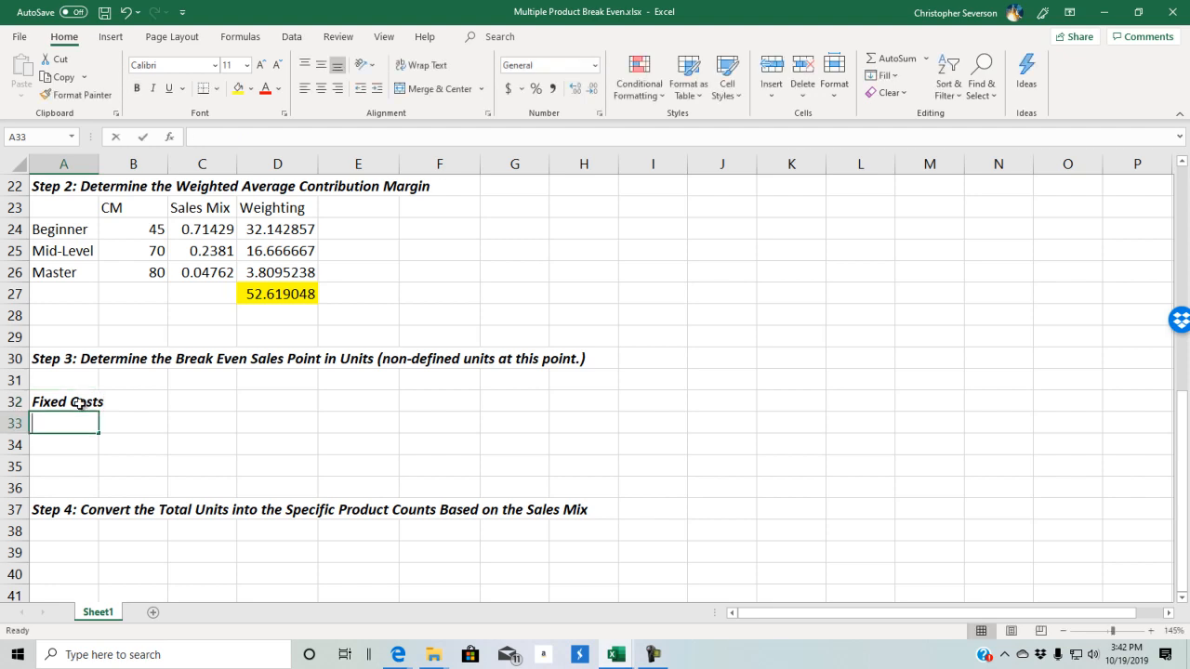
type("'/ Weighted Average CM")
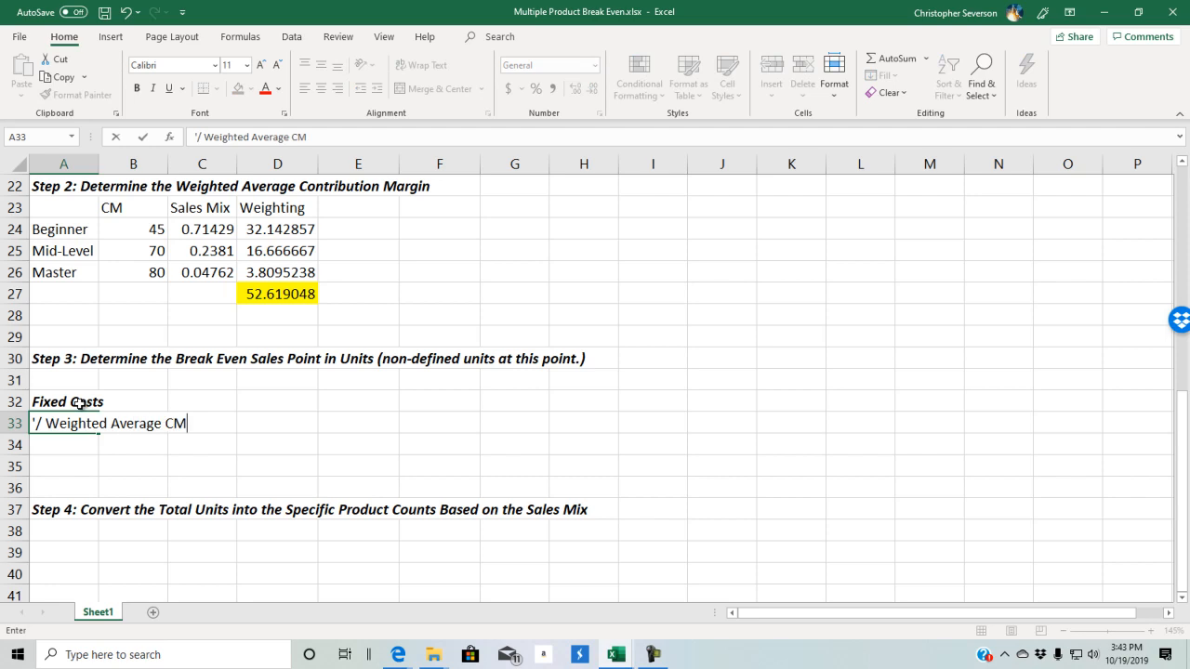
key("Return")
left_click(84, 425)
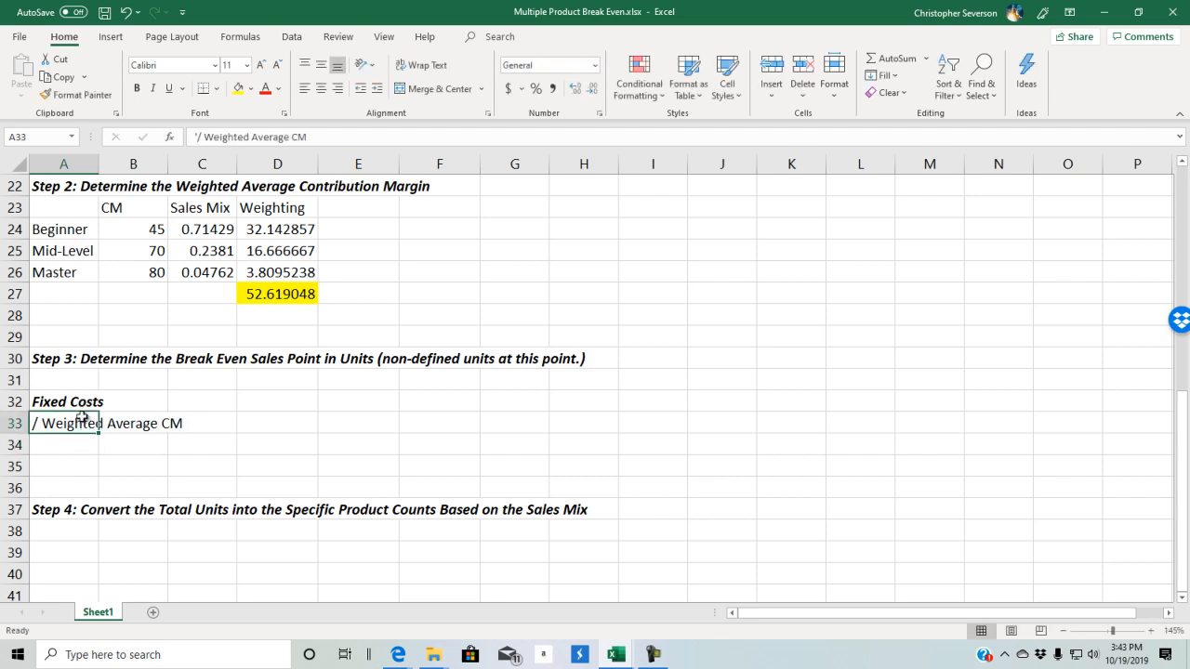
left_click(135, 90)
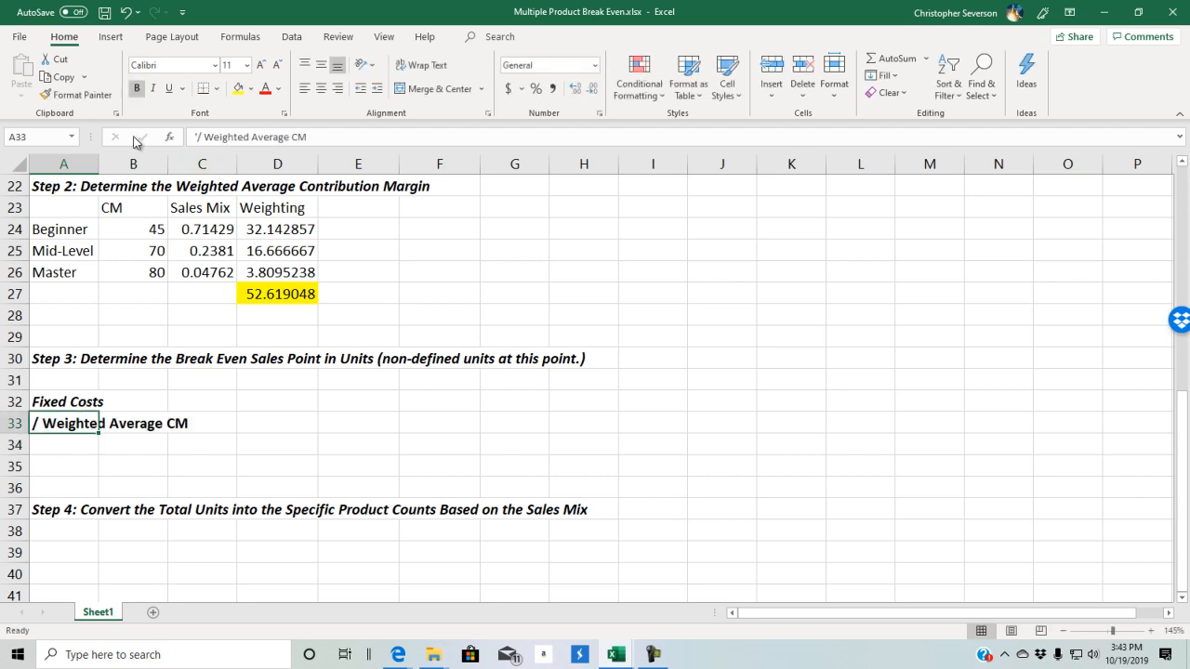
- Look up the monthly combined fixed costs in row 10 and enter 275000 in D32
left_click(280, 400)
scroll(796, 292, "up", 7)
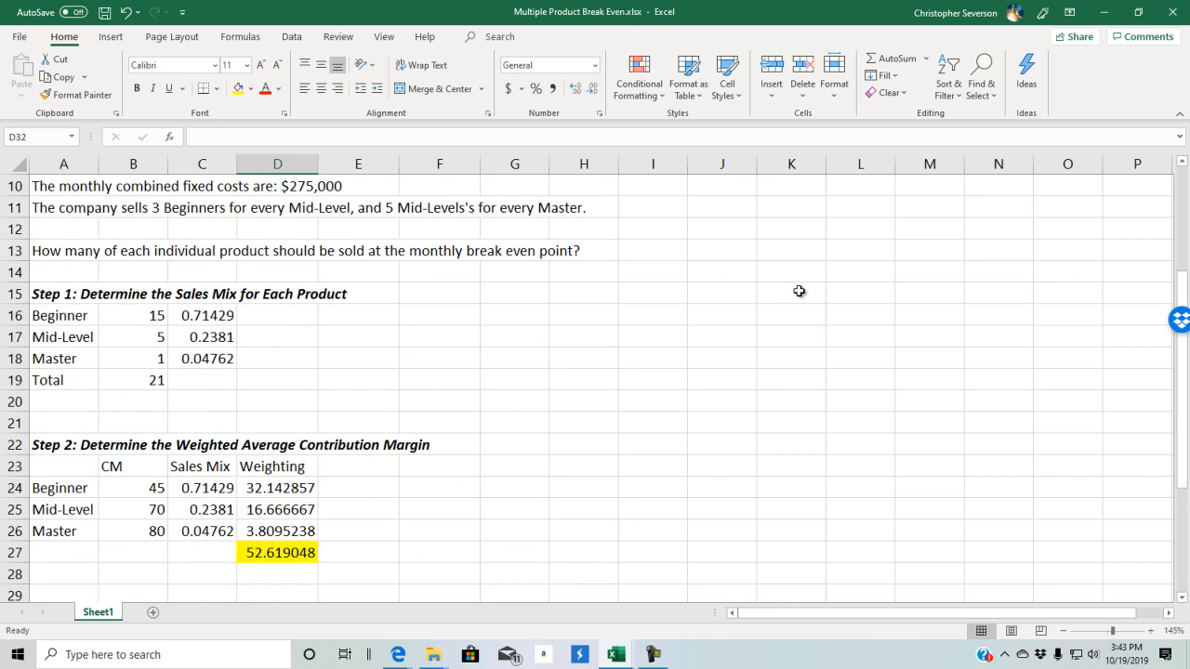
scroll(574, 372, "down", 8)
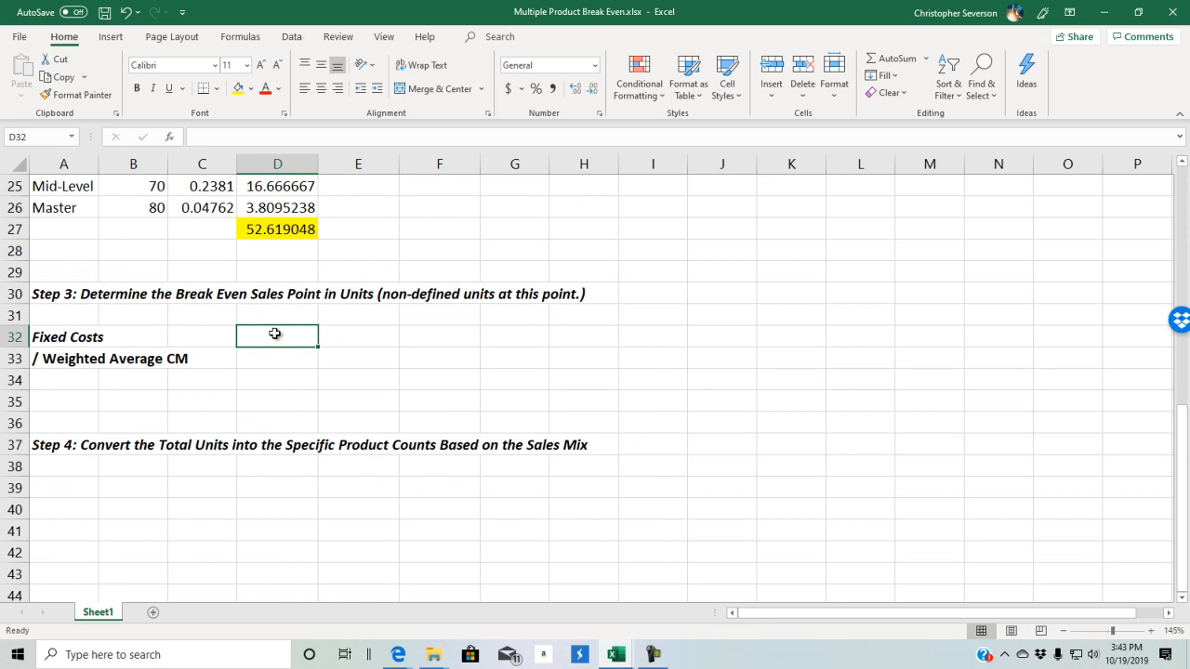
scroll(275, 334, "up", 7)
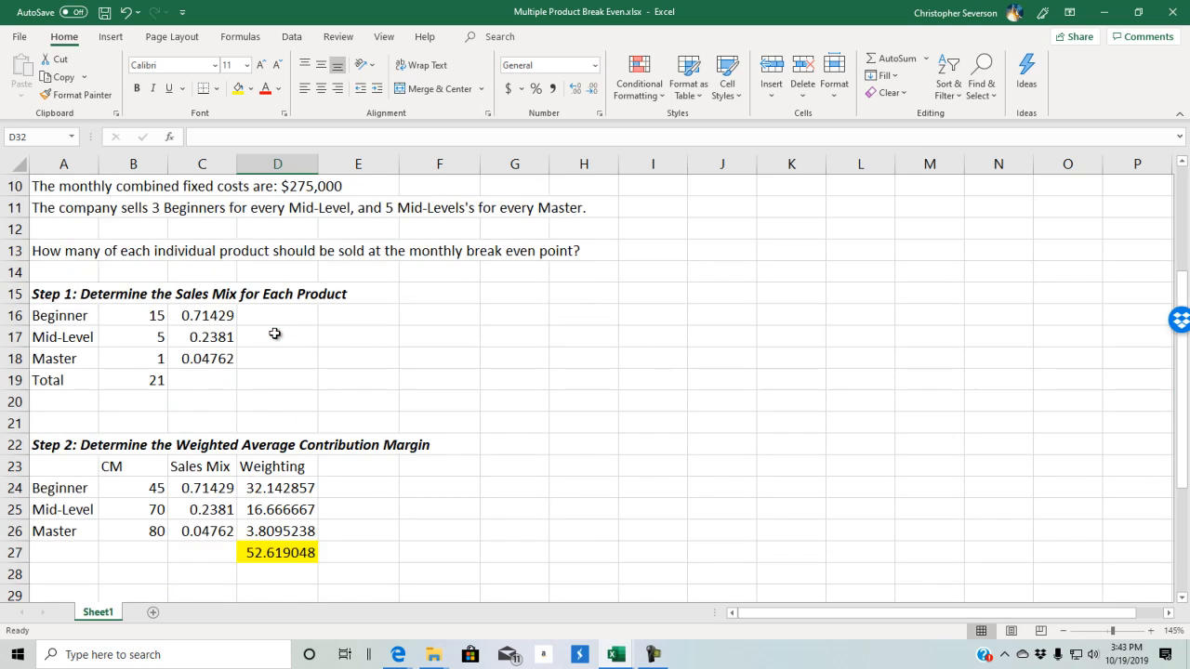
scroll(362, 292, "down", 6)
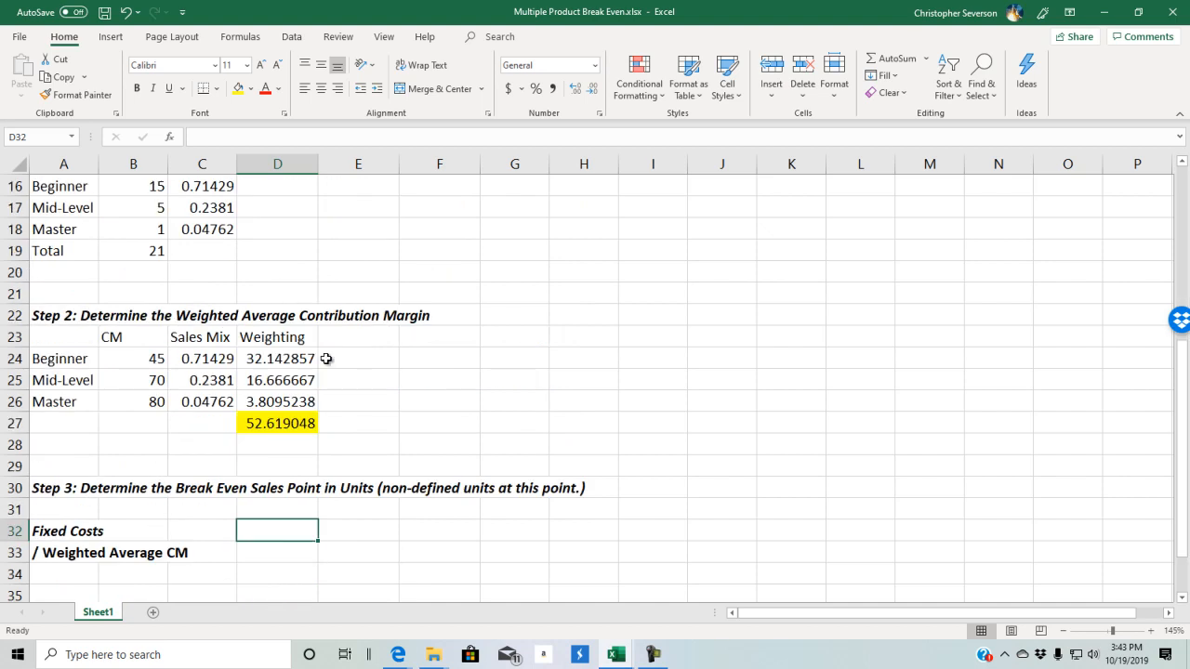
double_click(316, 399)
type("275000")
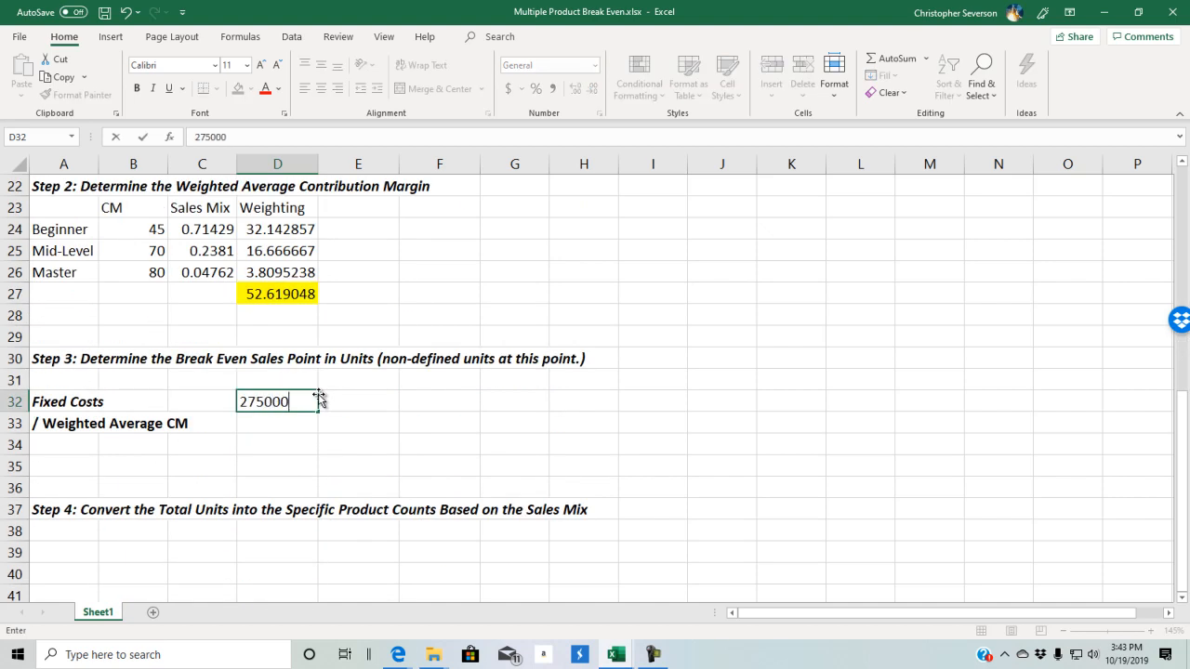
key("Return")
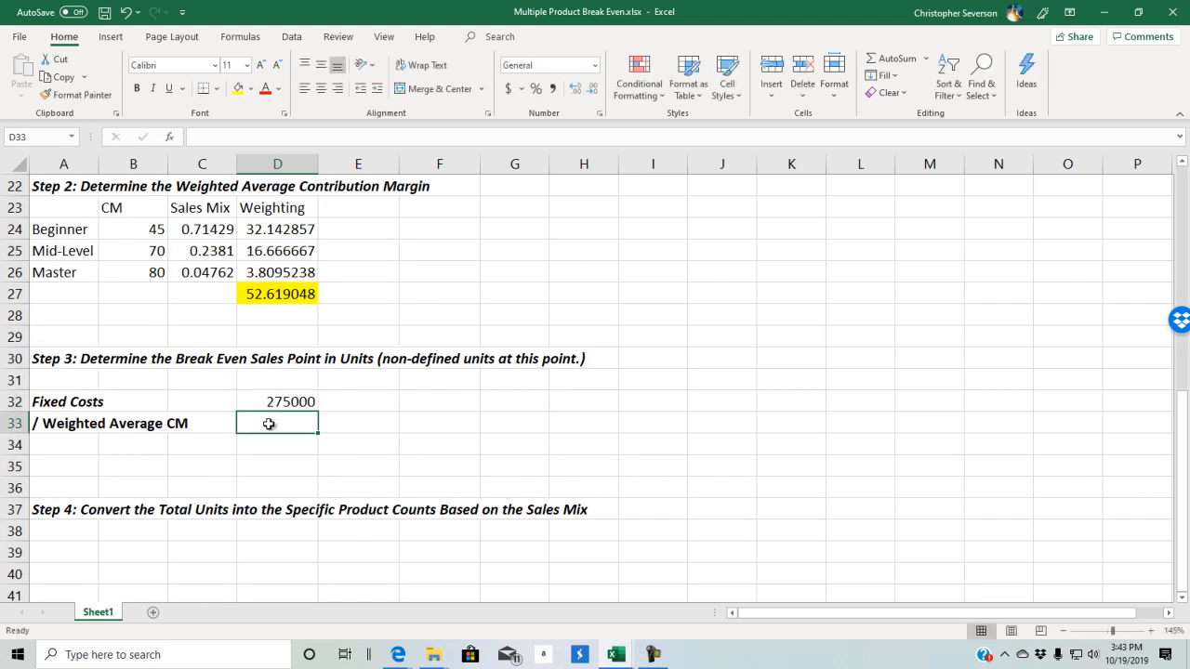
- Link D33 to the weighted average contribution margin total in D27
left_click(296, 294)
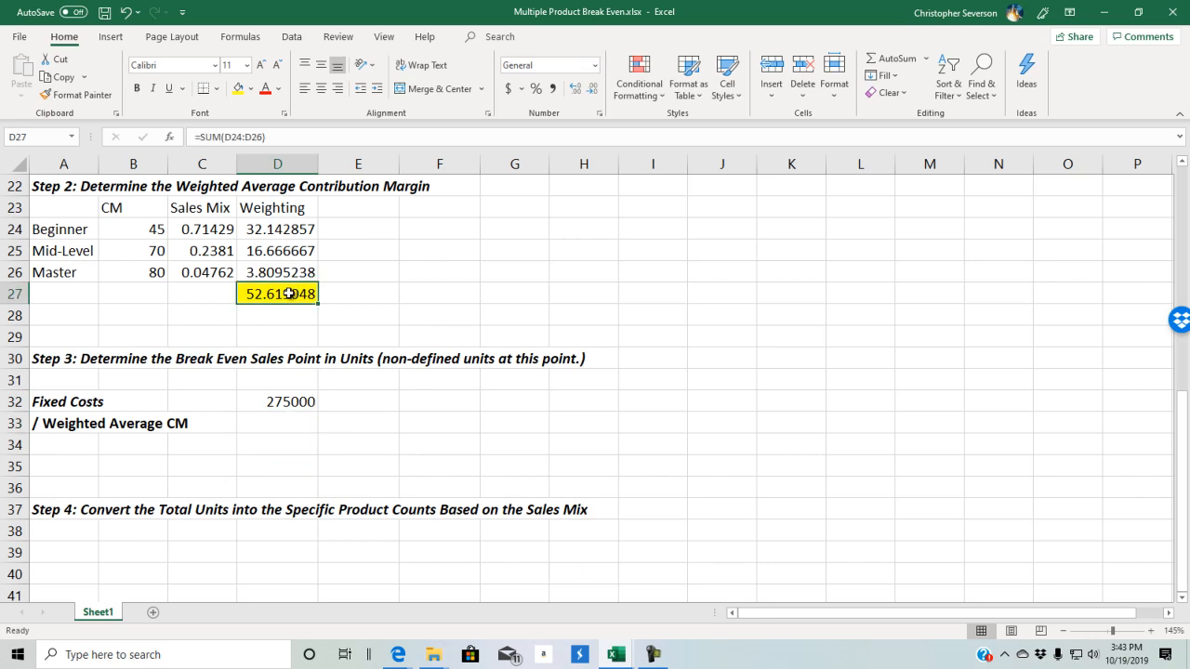
left_click(276, 423)
type("=")
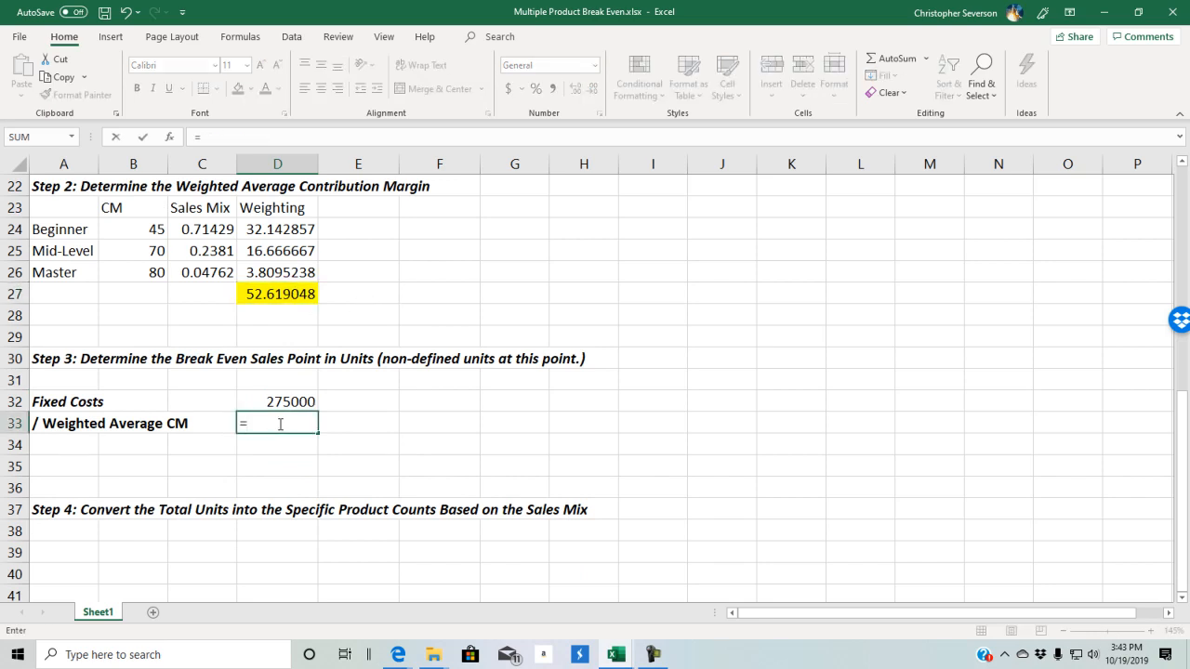
left_click(264, 293)
key("Return")
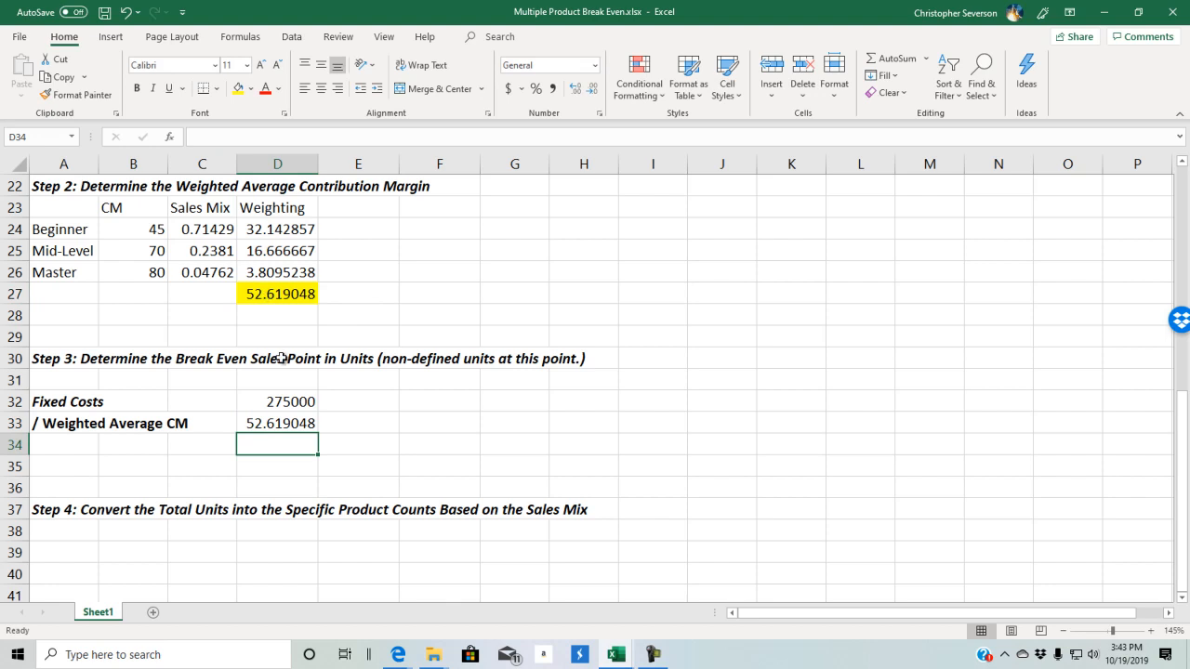
- Calculate the break-even units in E33 by dividing fixed costs by the weighted average CM with =D32/D33
left_click(369, 421)
type("=")
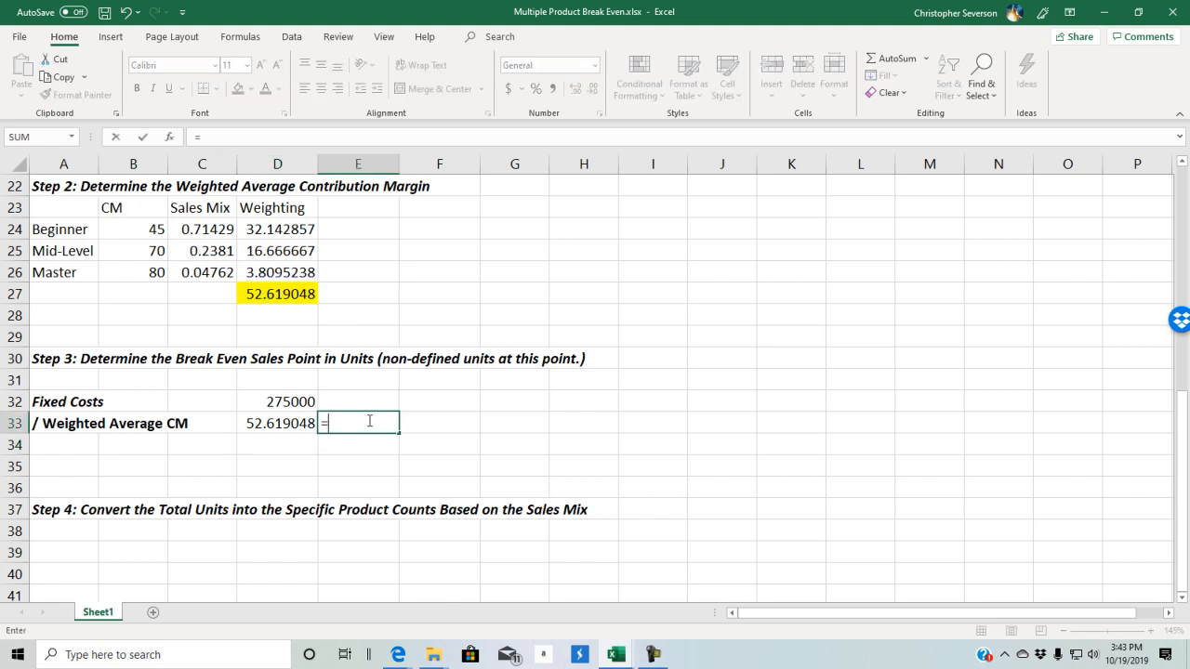
key("Left")
key("Up")
type("/")
key("Left")
key("Return")
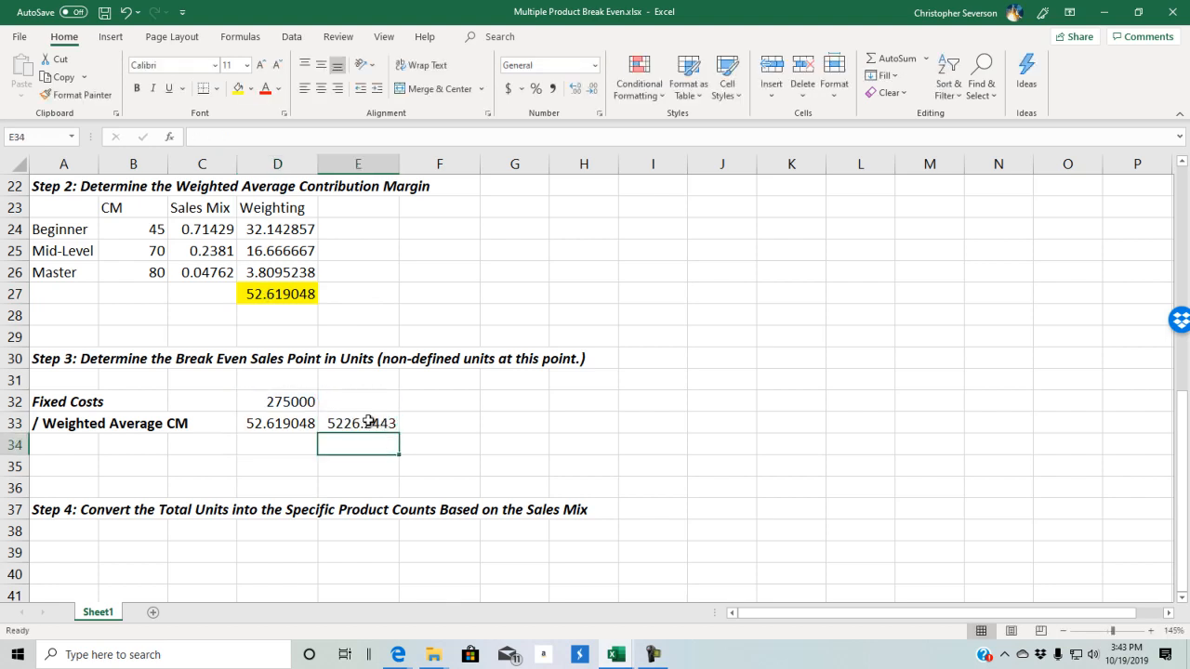
- Highlight the break-even units result in E33 with yellow fill and make it bold
left_click(369, 421)
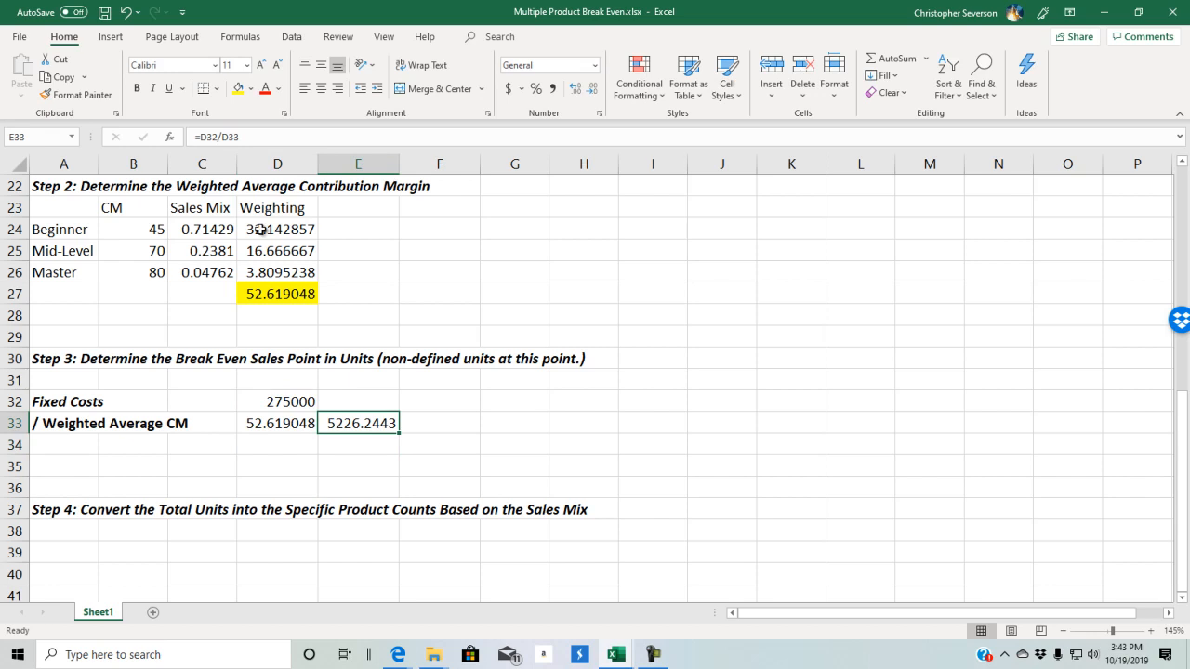
left_click(239, 88)
left_click(137, 88)
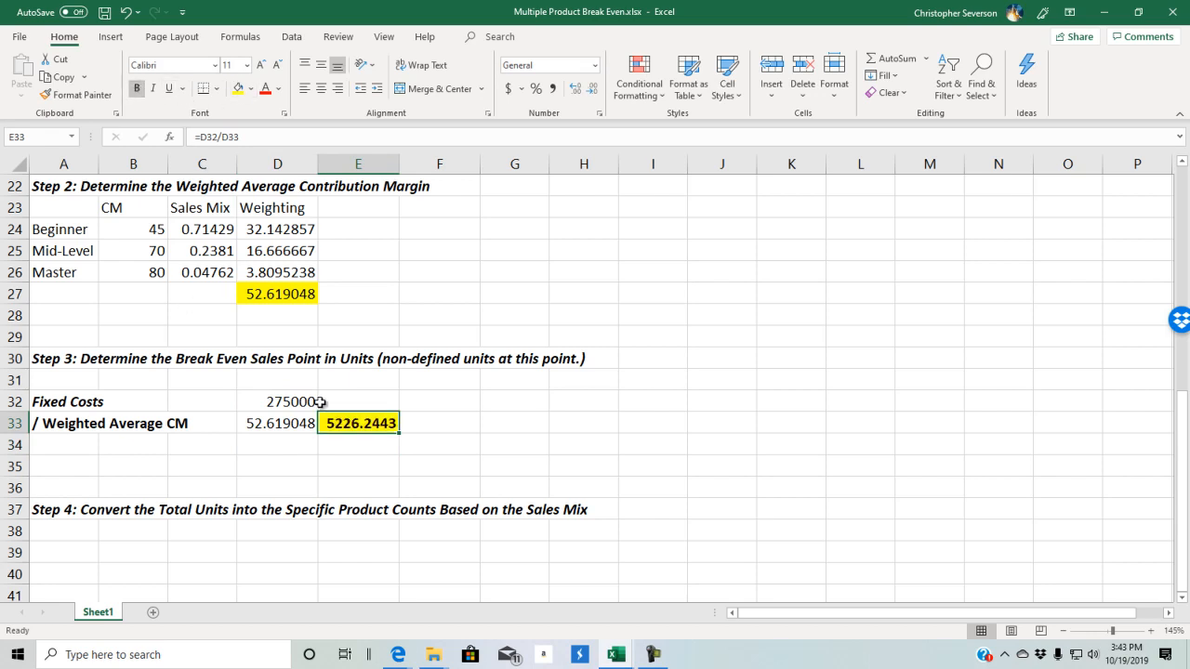
- Enter the note Rounded to 5227 in E34, under the break-even units result
left_click(360, 445)
type("Rounded to 5227")
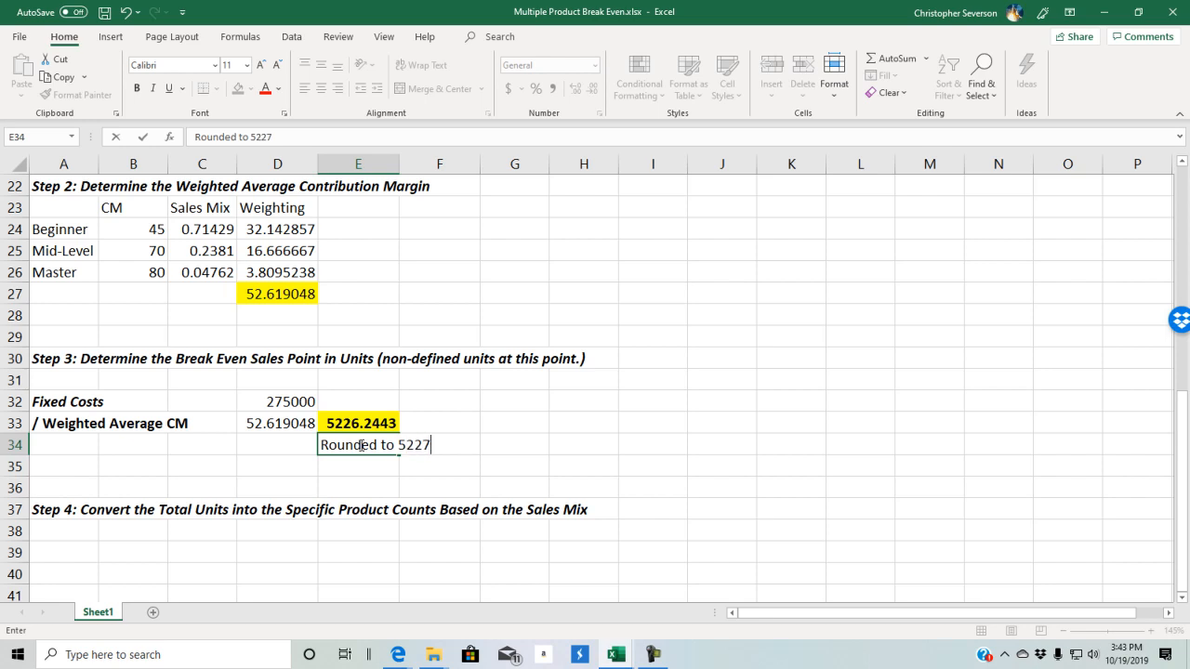
key("Return")
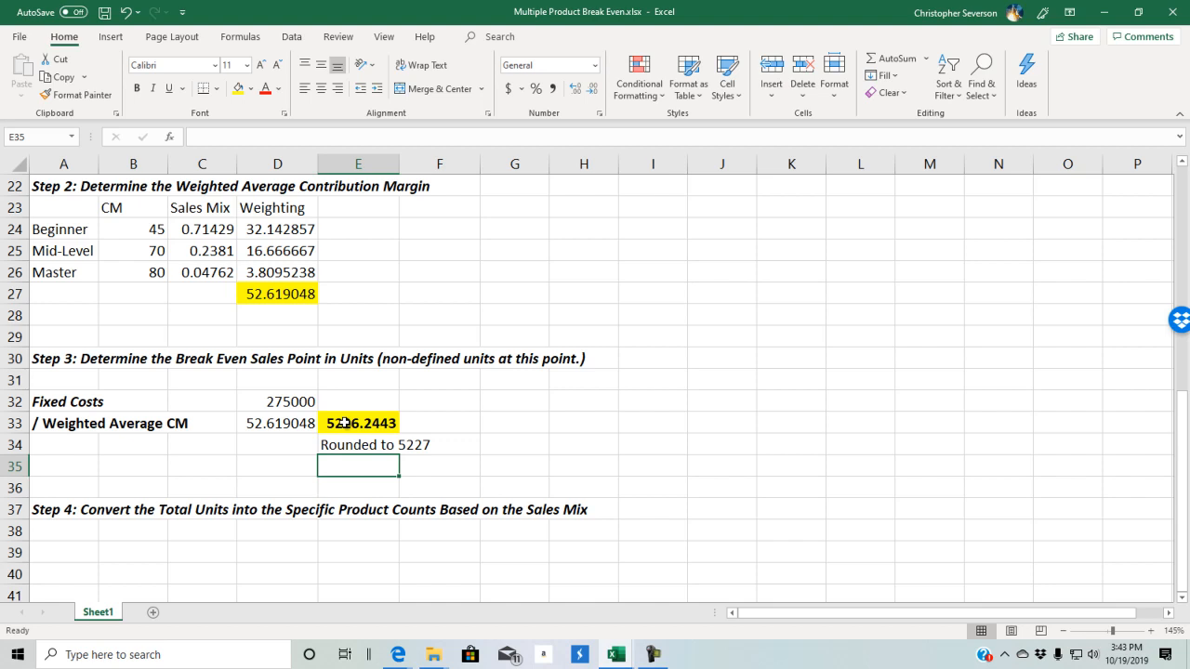
left_click(377, 444)
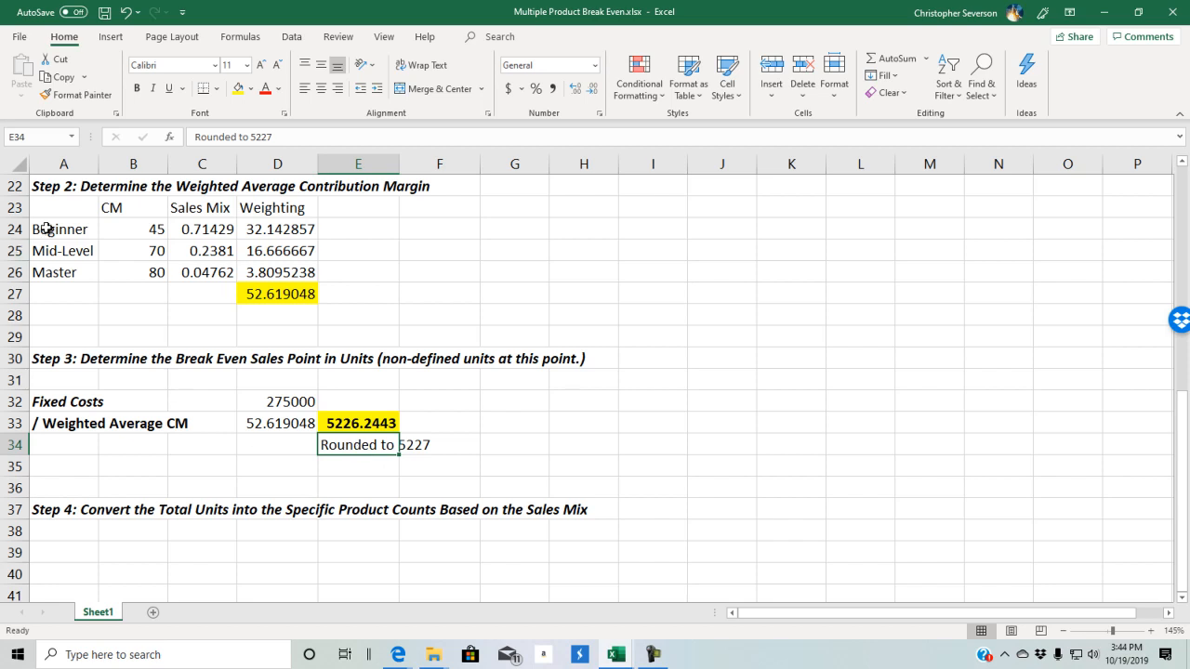
- Copy the product names from A24:A26 to A38 under the Step 4 heading, and insert a blank row above them
left_click_drag(45, 231, 51, 275)
right_click(51, 271)
left_click(88, 249)
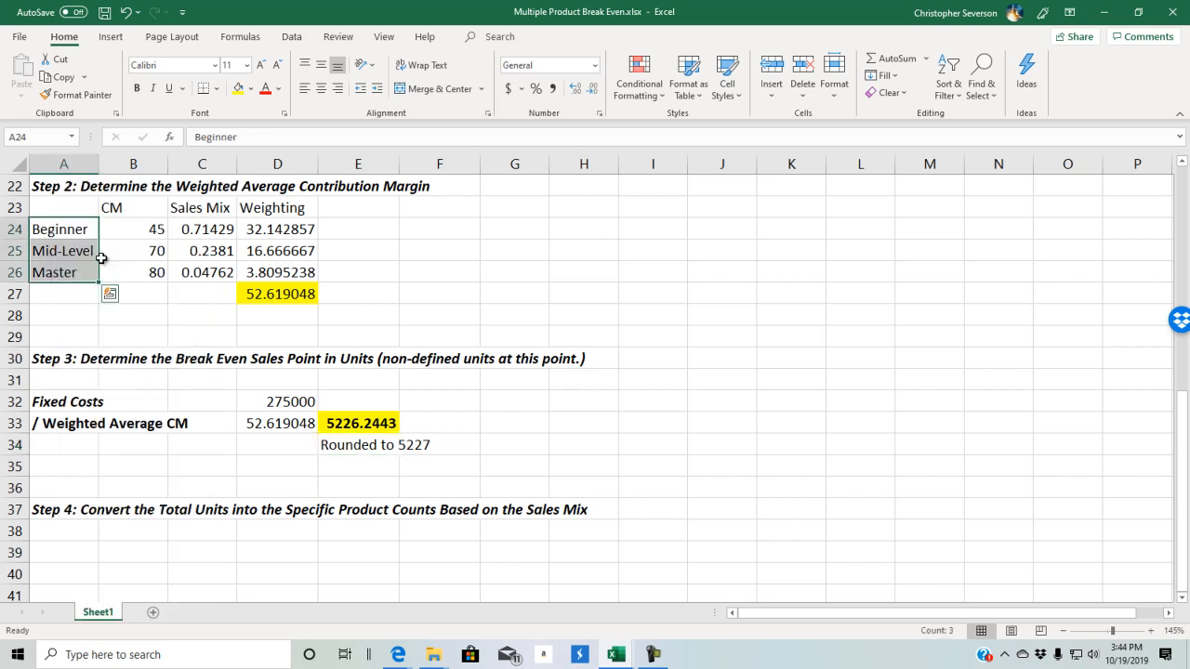
right_click(72, 531)
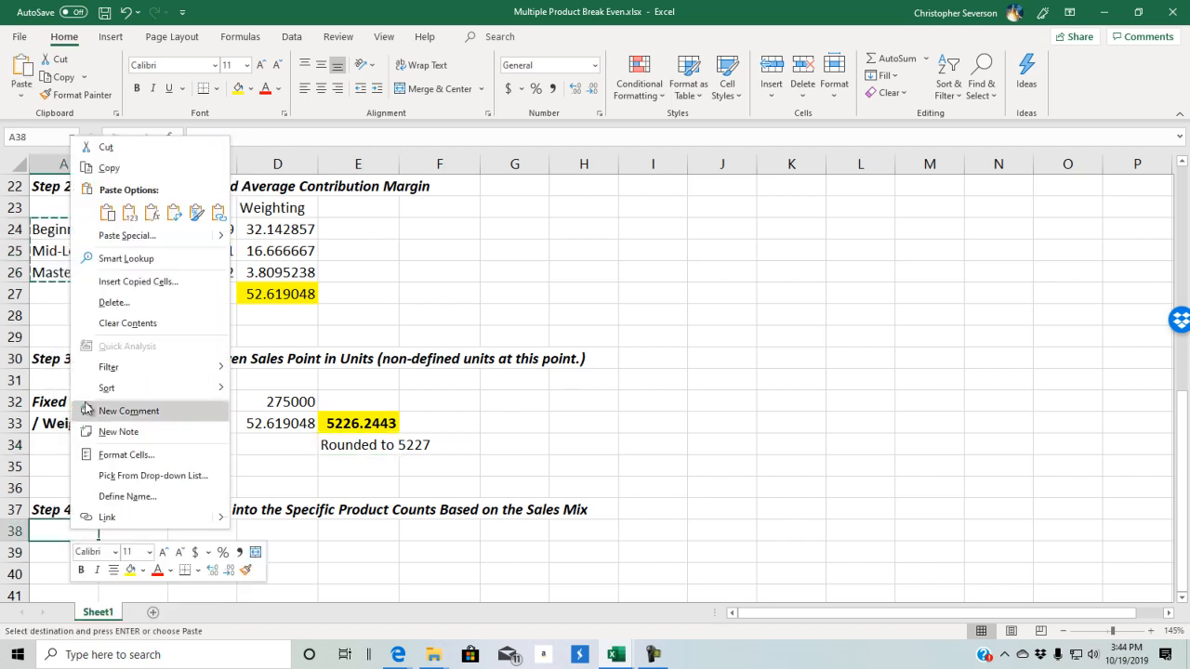
left_click(107, 216)
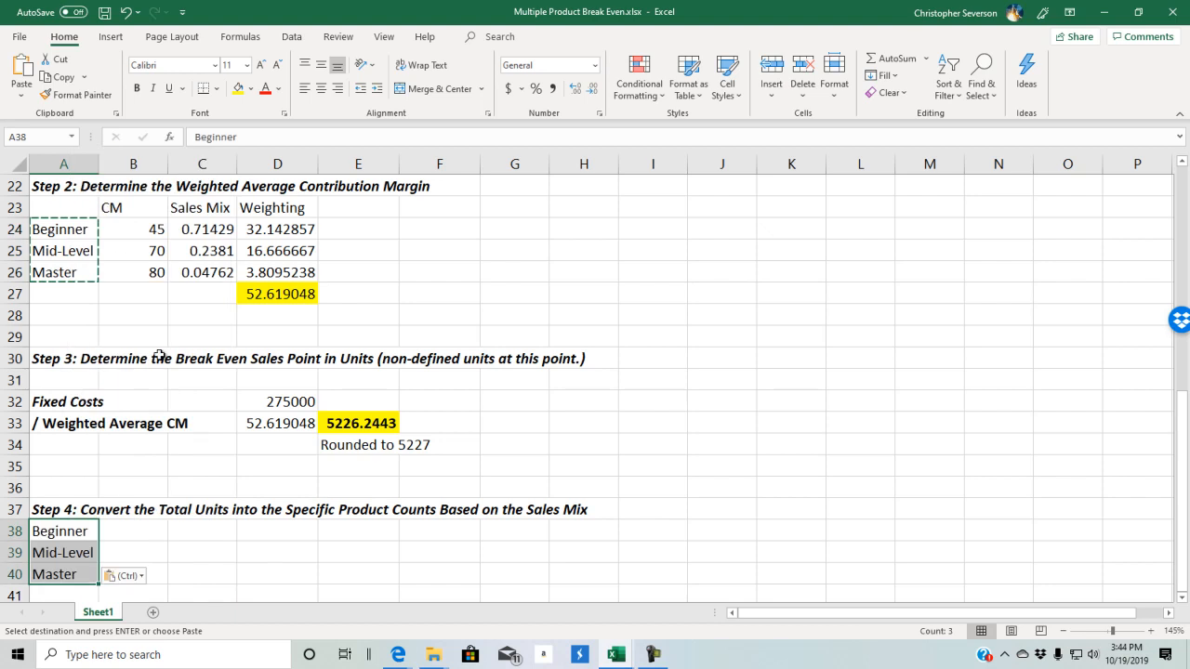
right_click(15, 532)
left_click(65, 393)
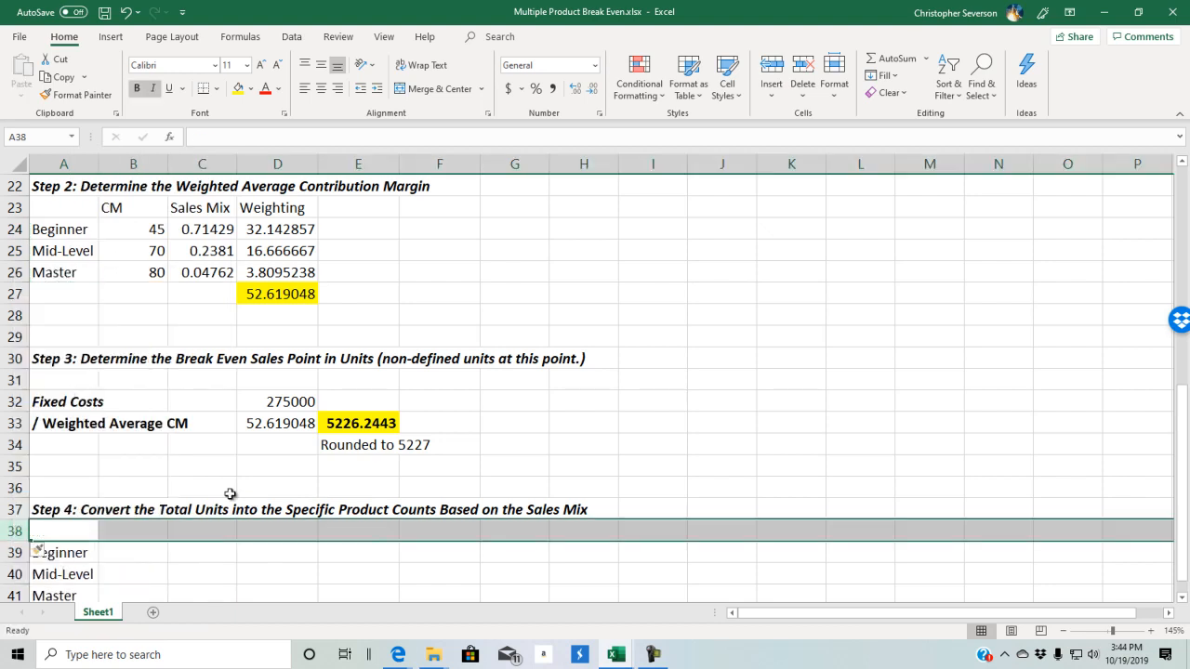
- Copy the Sales Mix column with its header from C23:C26 and paste it as values starting at B38
left_click(144, 533)
scroll(145, 532, "down", 1)
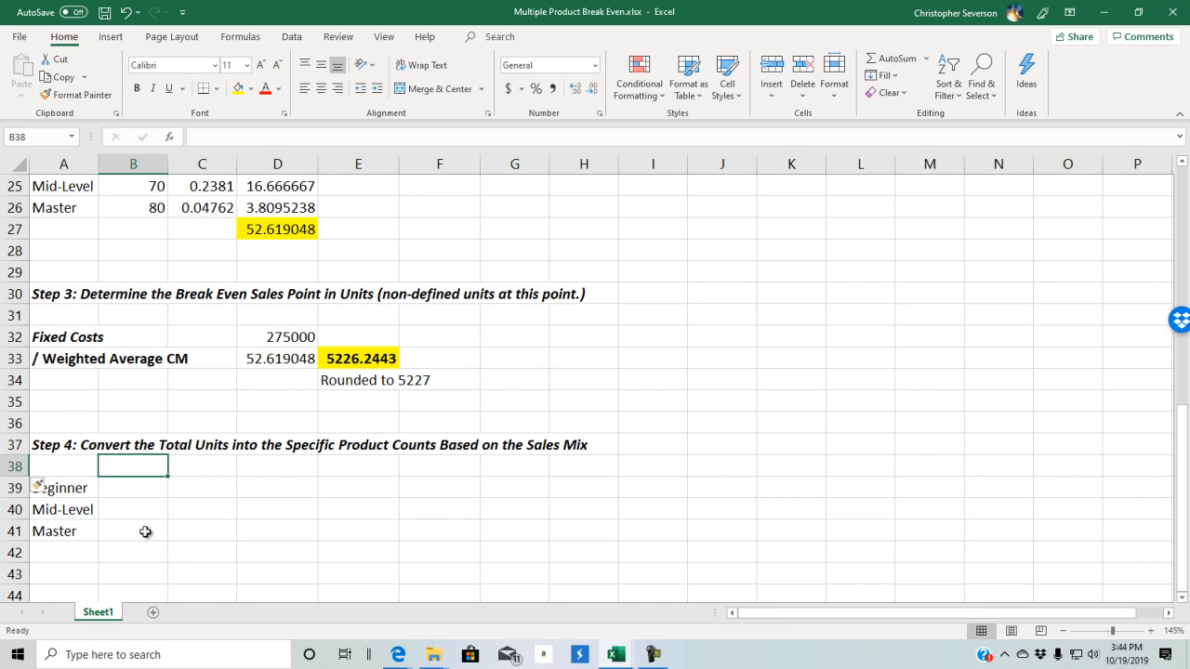
scroll(145, 531, "up", 1)
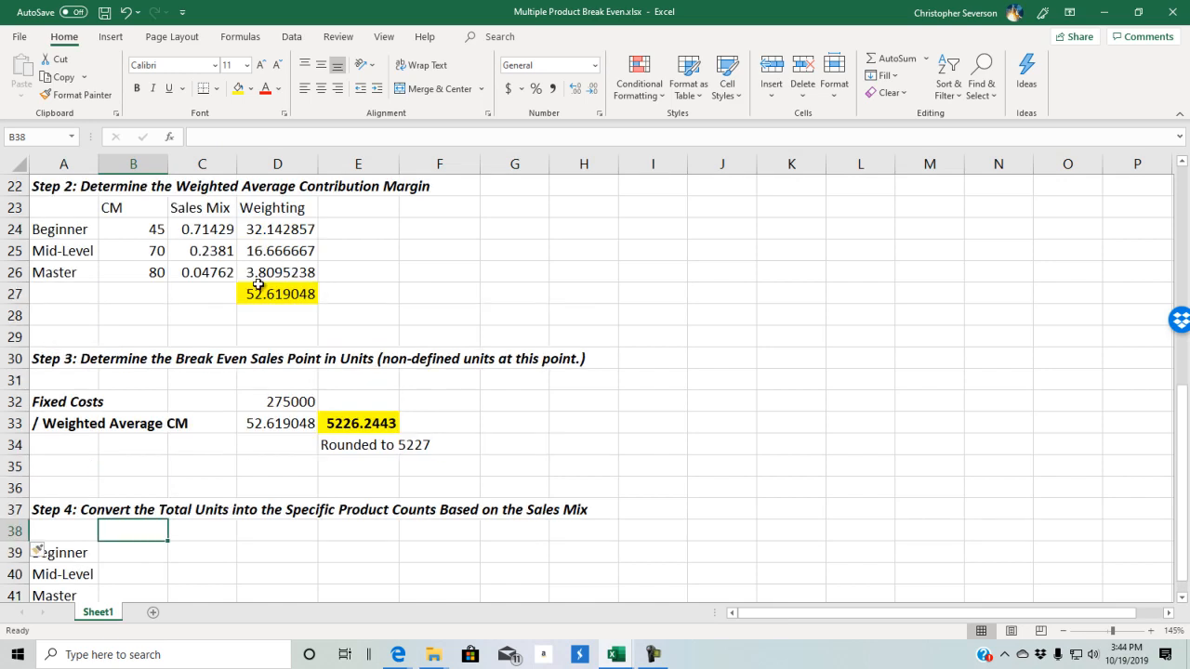
left_click_drag(206, 207, 203, 270)
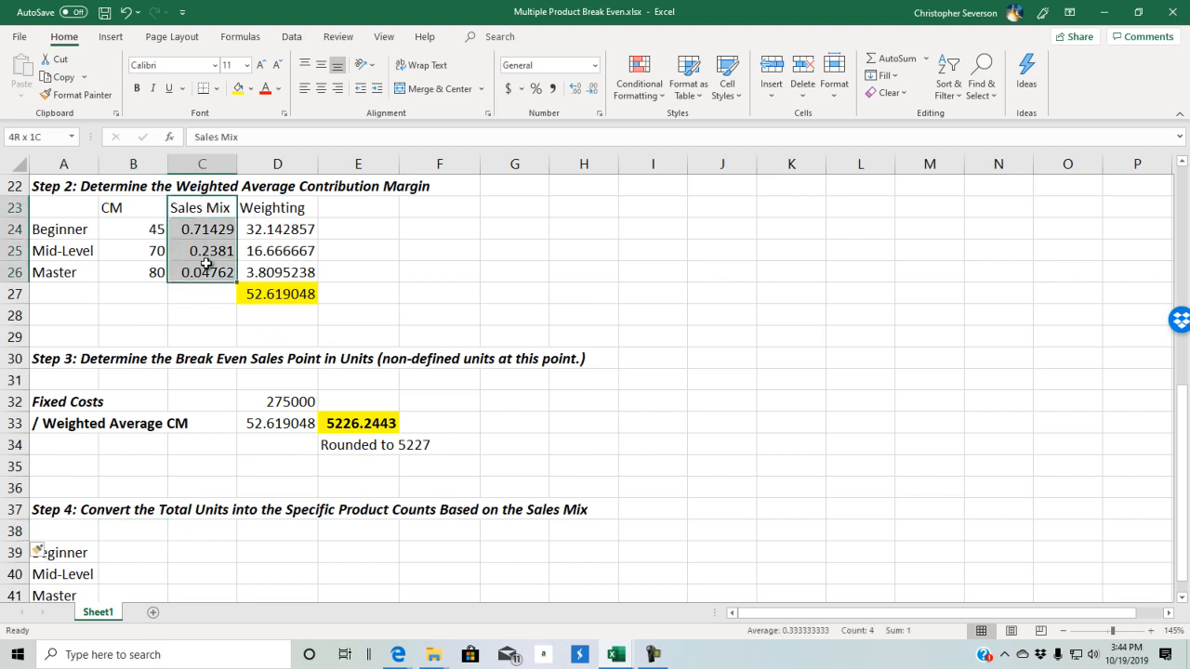
right_click(211, 215)
left_click(244, 250)
scroll(172, 424, "down", 1)
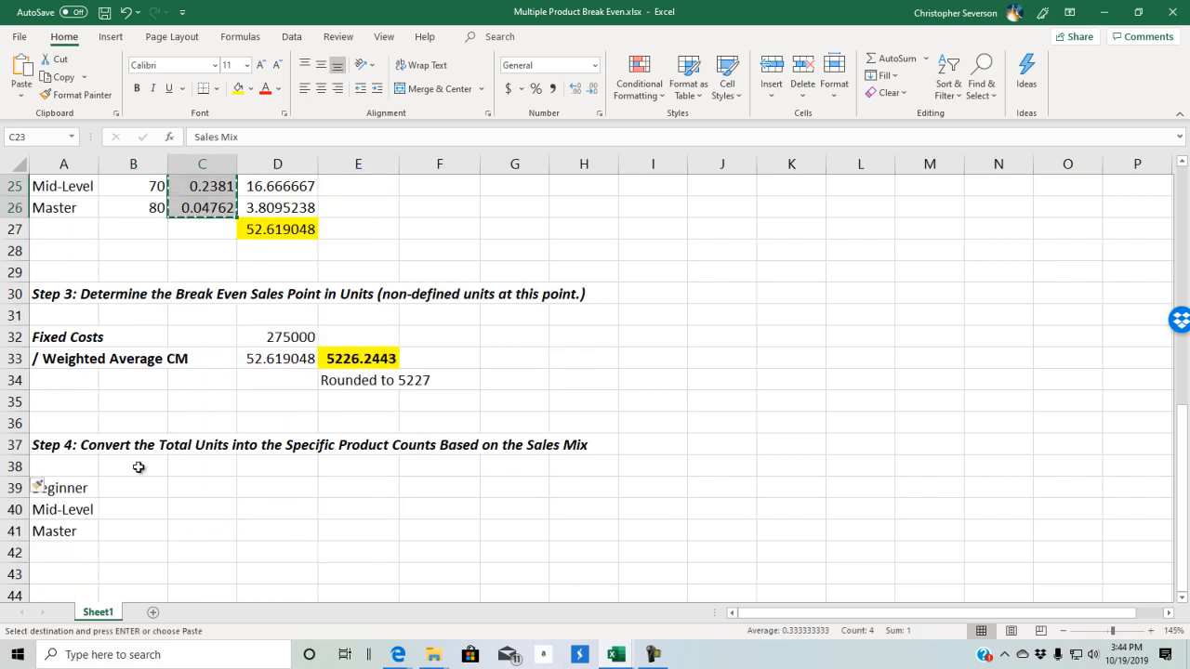
right_click(139, 466)
left_click(198, 151)
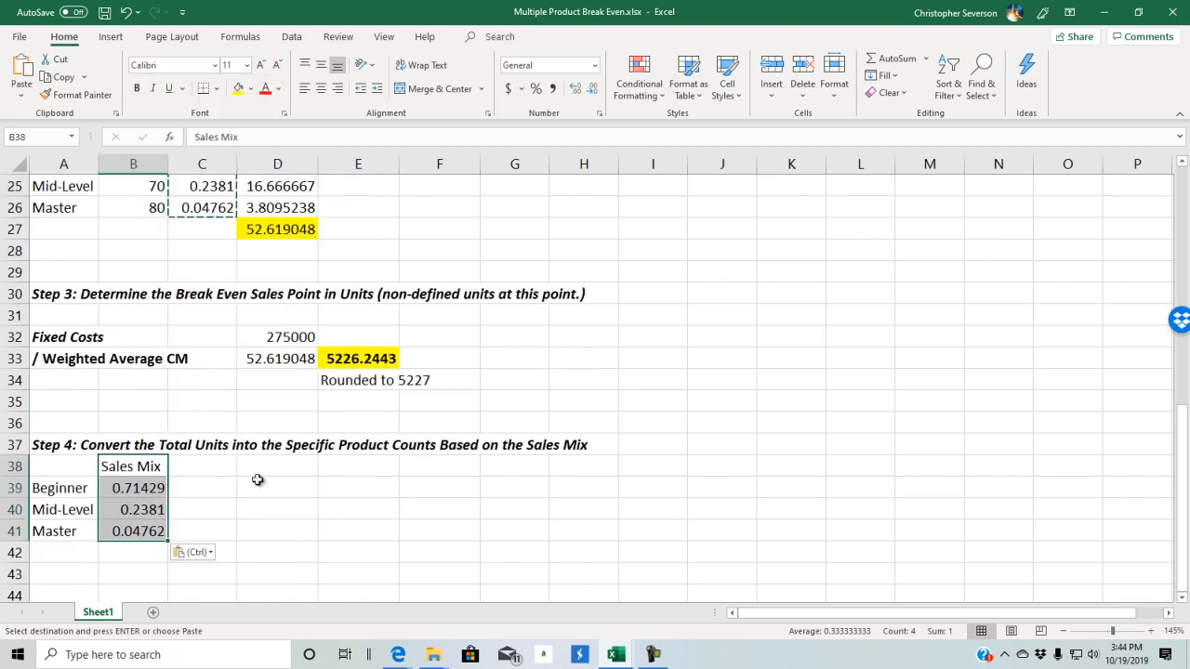
- Label A43 Total Units Sold and enter 5227 in C43
left_click(262, 484)
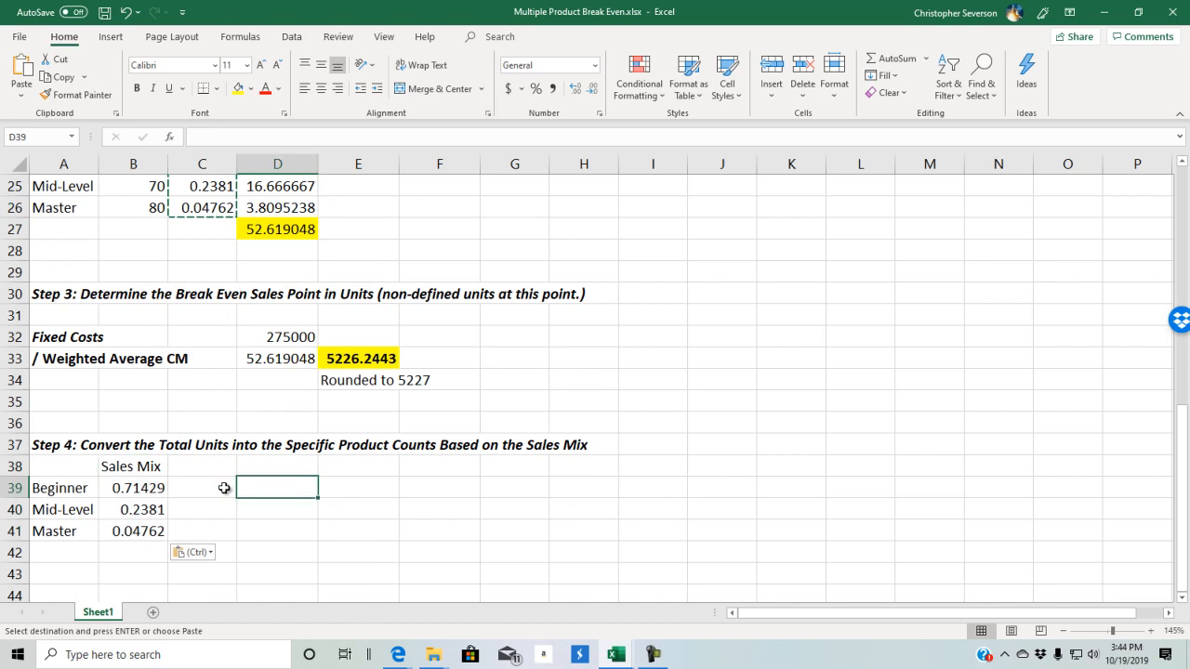
left_click_drag(146, 489, 144, 533)
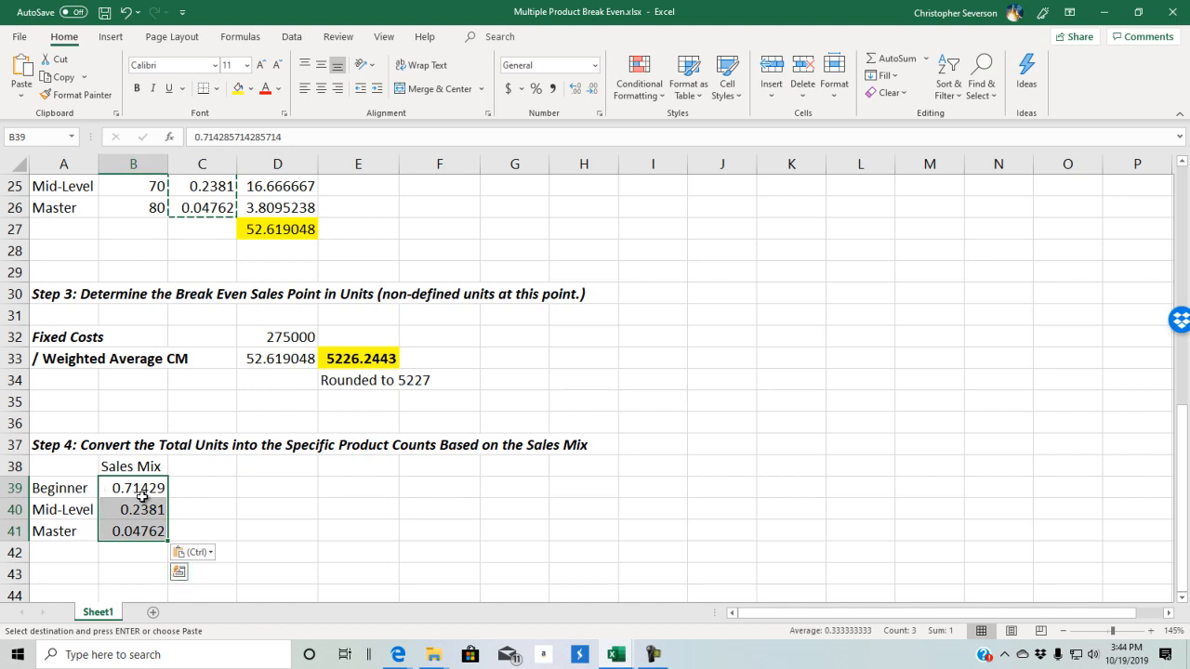
left_click(209, 467)
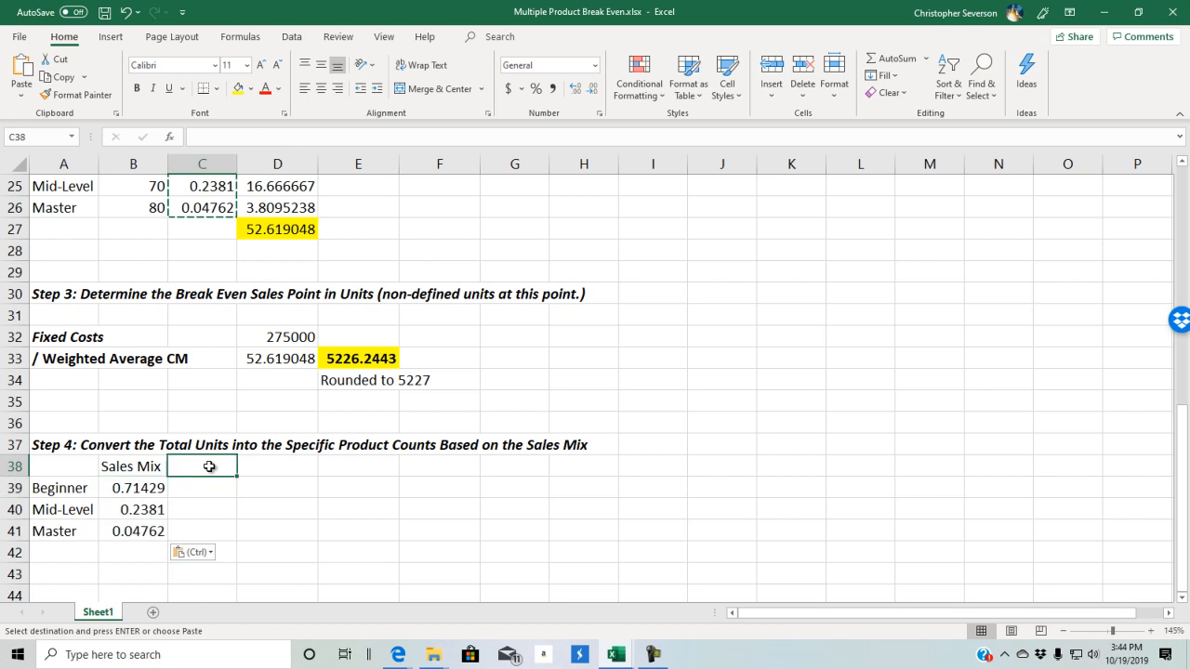
key("Down")
key("Down")
key("Down")
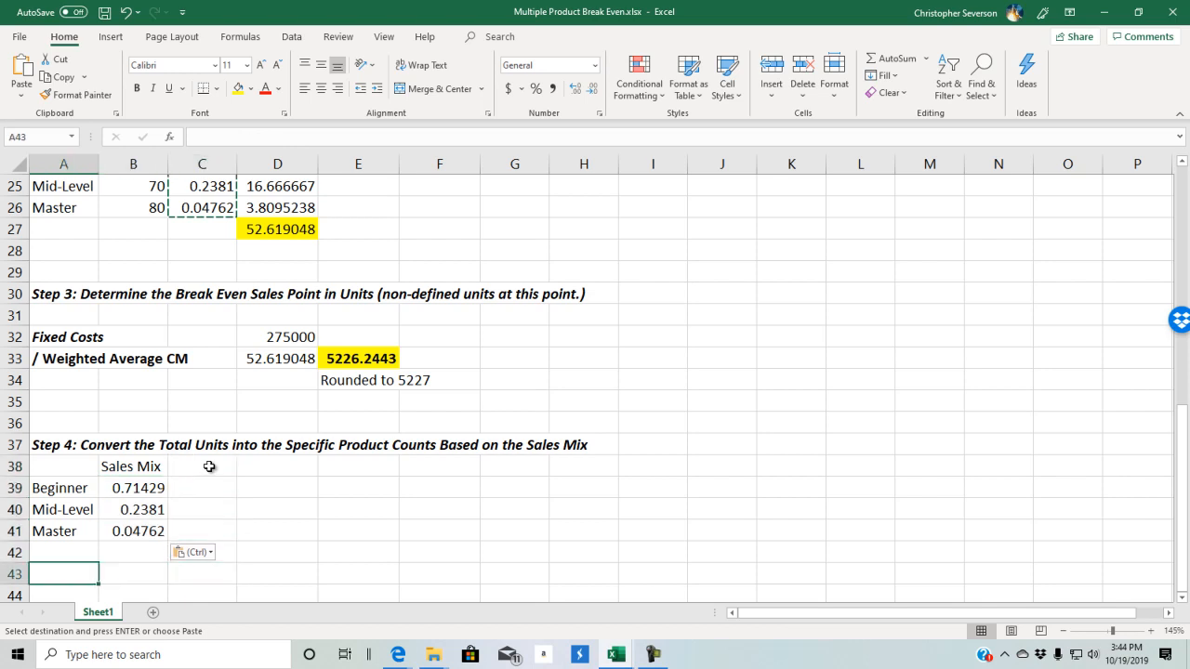
type("Total ")
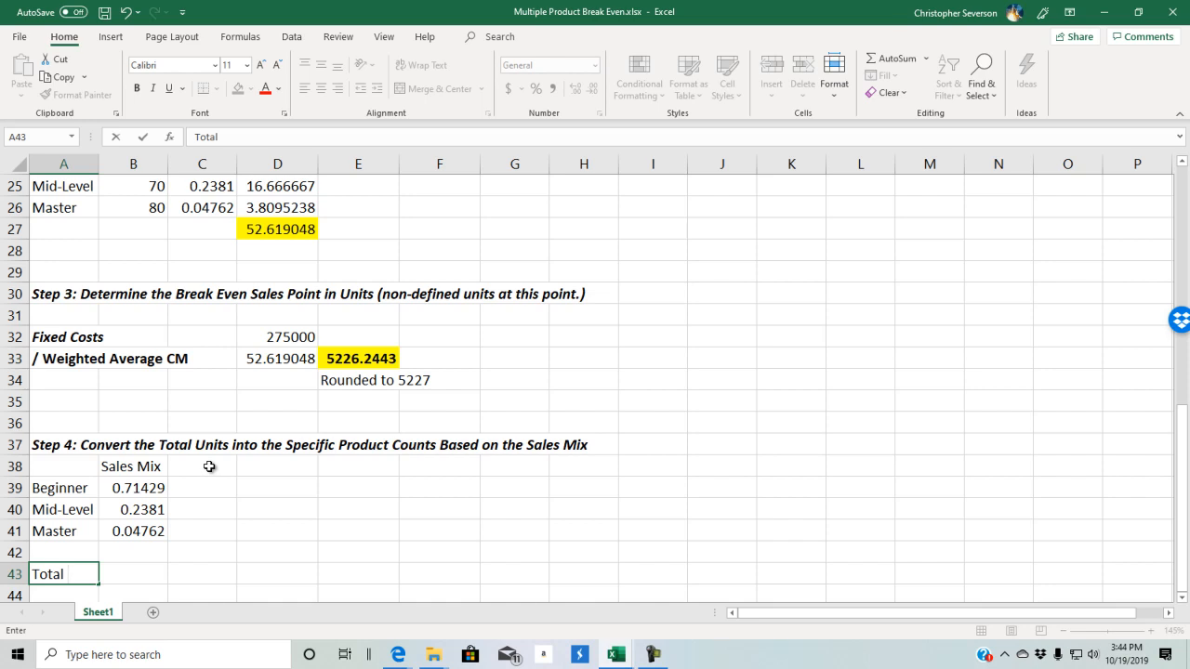
type("Units Sold")
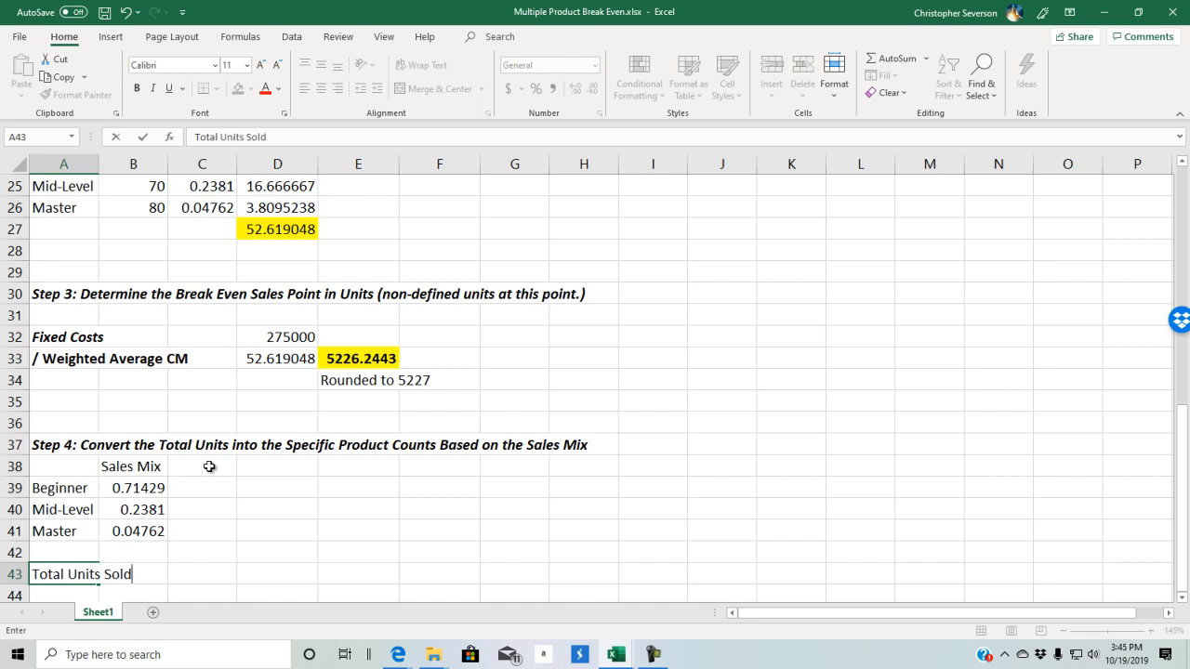
key("Tab")
key("Tab")
type("522")
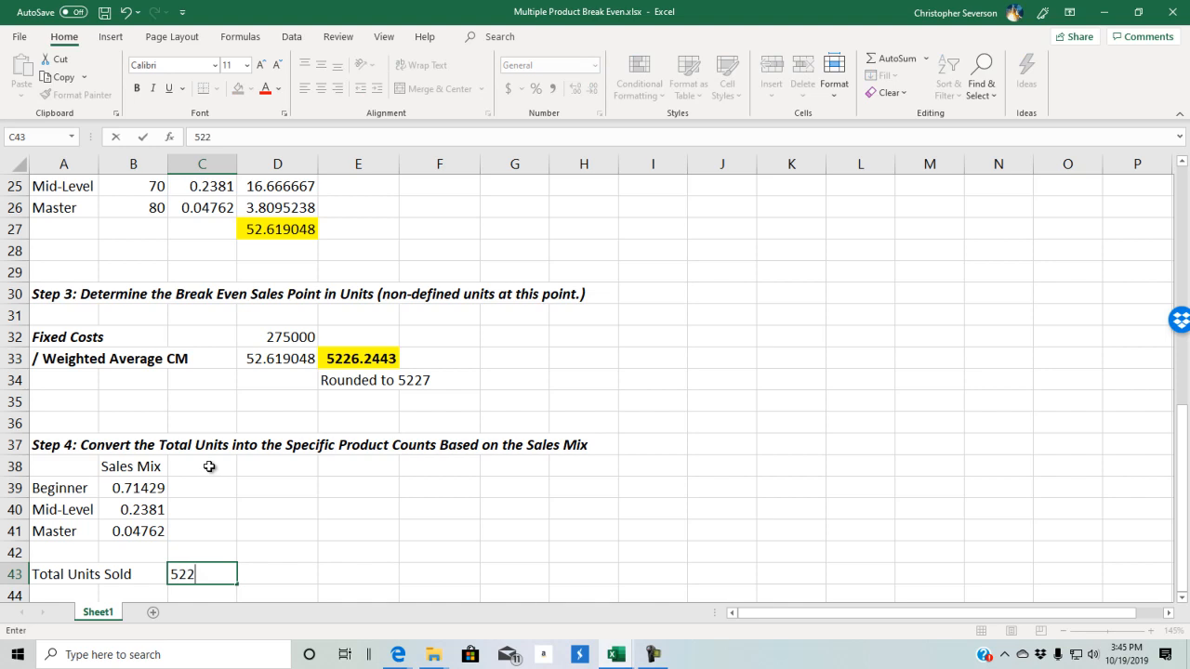
type("7")
key("Return")
- Calculate the Beginner units in C39 by multiplying total units sold in C43 by the sales mix in B39
key("Up")
key("Up")
key("Up")
key("Up")
key("Up")
type("=")
key("Down")
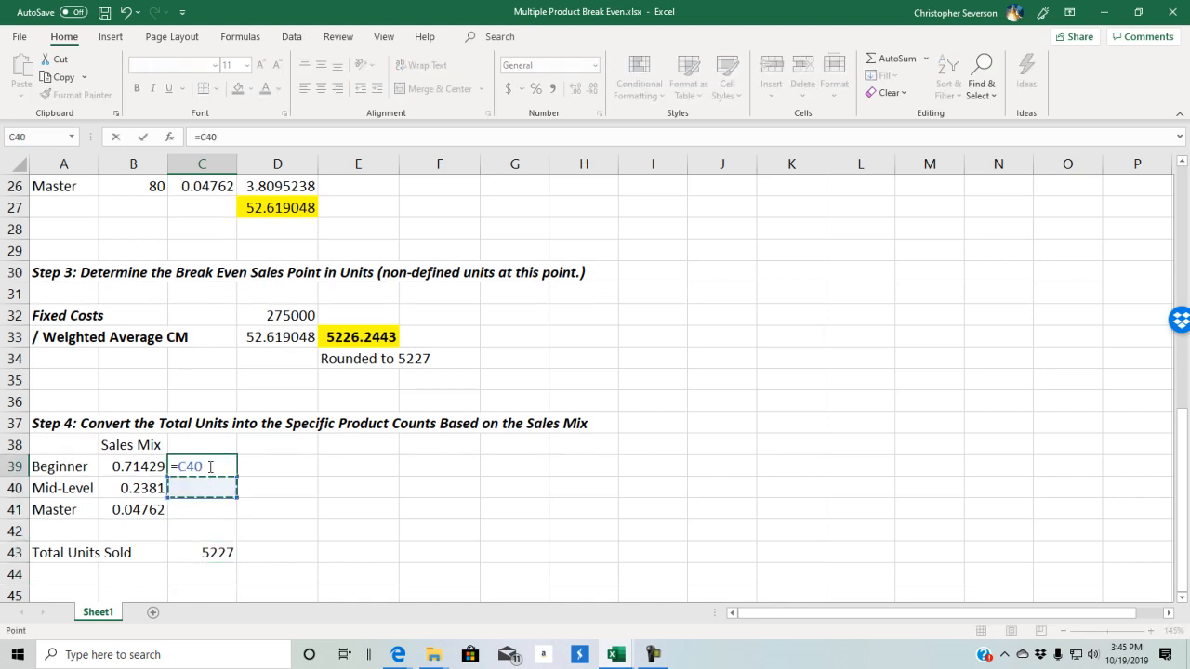
key("Down")
key("Down")
key("Down")
type("*")
key("Up")
key("Up")
key("Up")
key("Down")
key("Down")
key("Down")
key("Left")
key("Return")
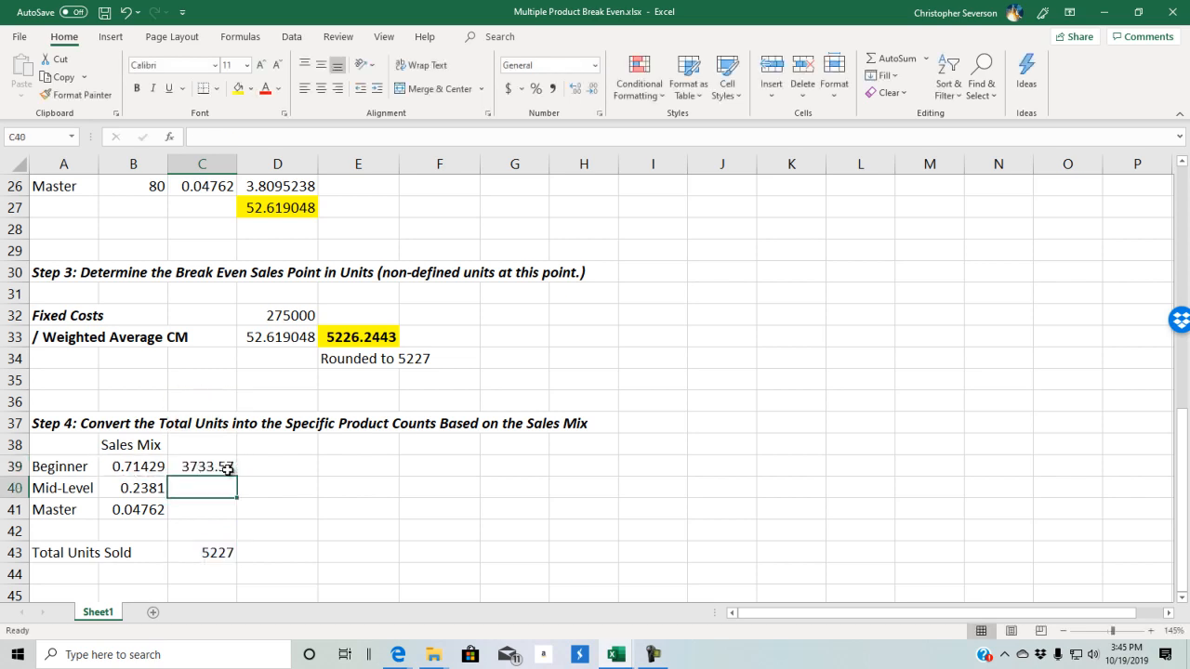
- Calculate the Mid-Level units in C40 by multiplying total units sold in C43 by the sales mix in B40
type("=")
key("Down")
key("Down")
key("Down")
type("*")
key("Up")
key("Up")
key("Down")
key("Down")
key("Left")
key("Return")
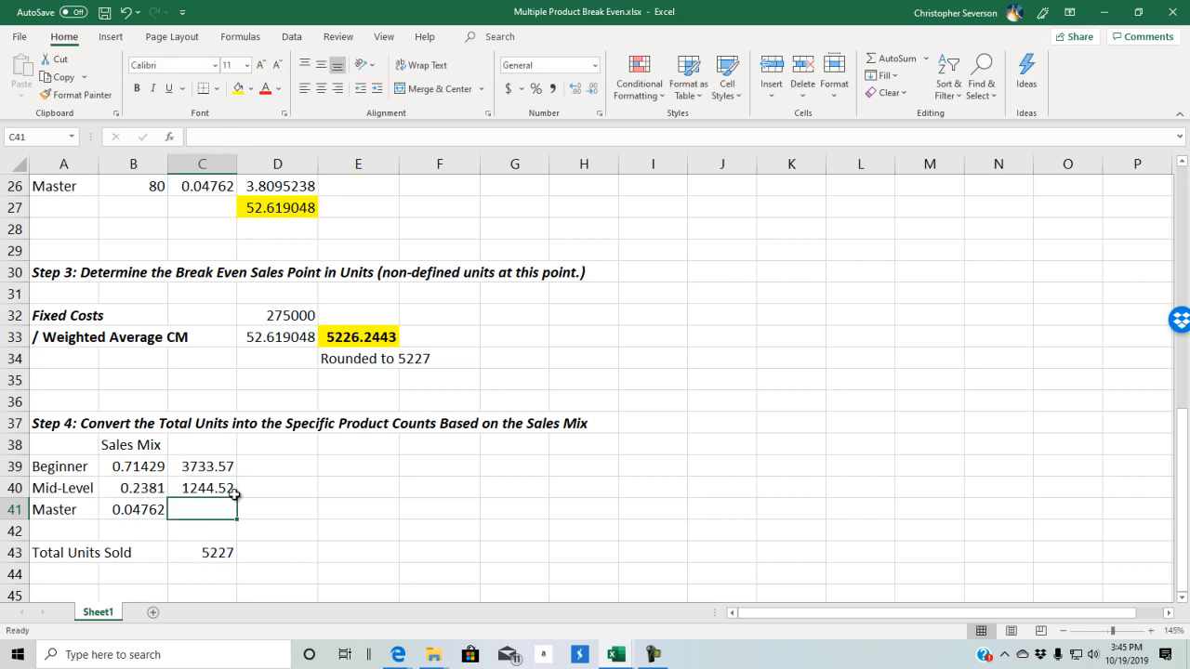
- Calculate the Master units in C41 by multiplying total units sold in C43 by the sales mix in B41
type("=")
key("Down")
key("Down")
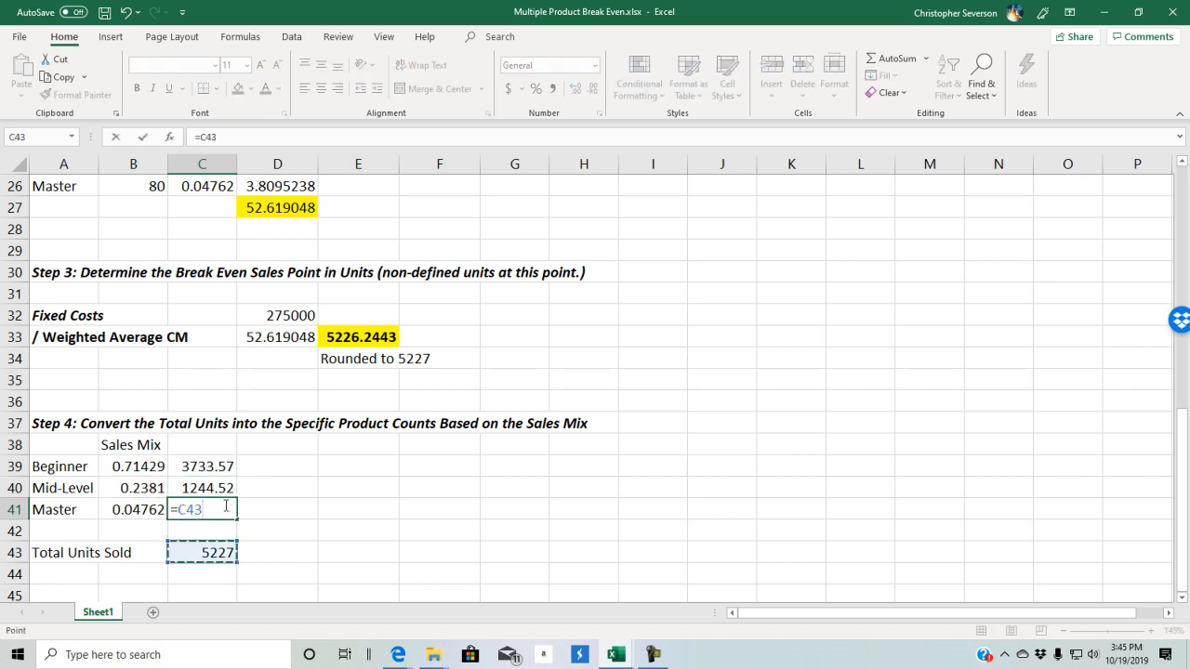
type("*")
key("Up")
key("Left")
key("Down")
key("Return")
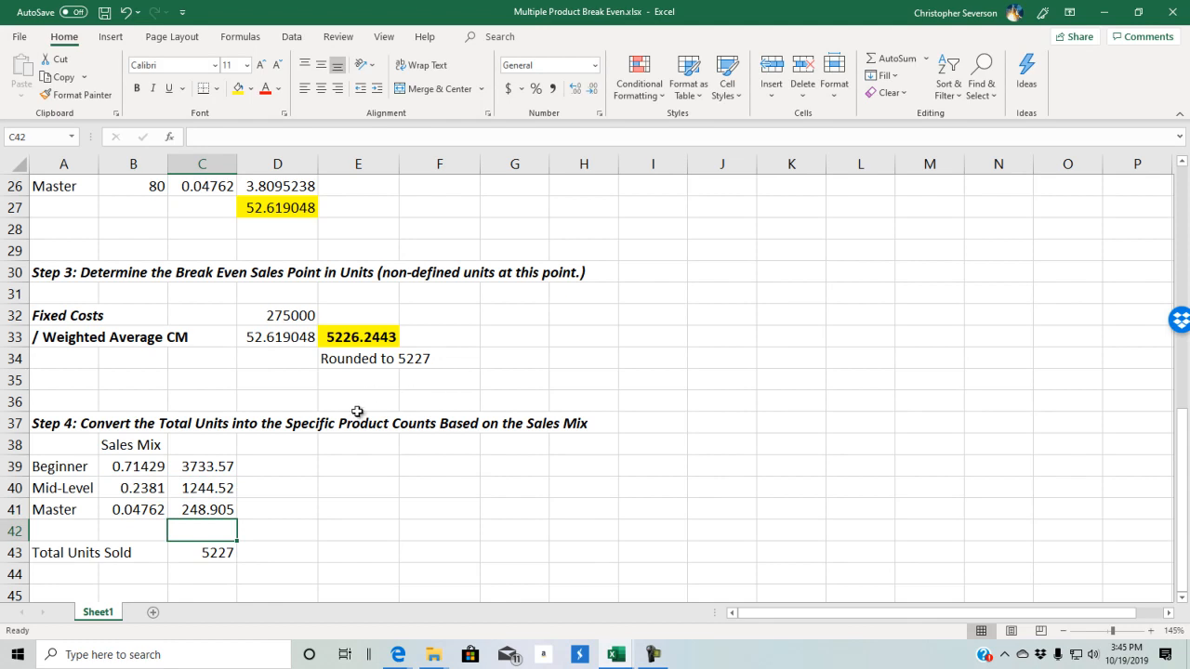
- Insert a row at row 42 and total the three product unit counts C39:C41 in C42 with SUM
right_click(15, 531)
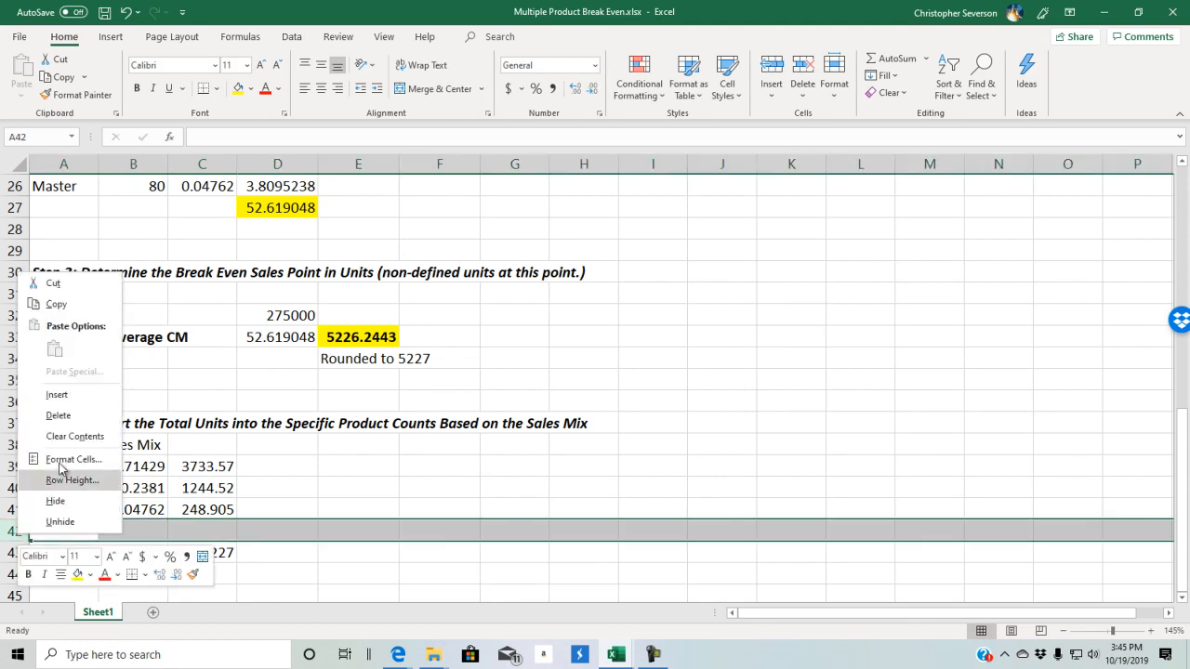
left_click(66, 398)
left_click(187, 531)
type("=sum*(")
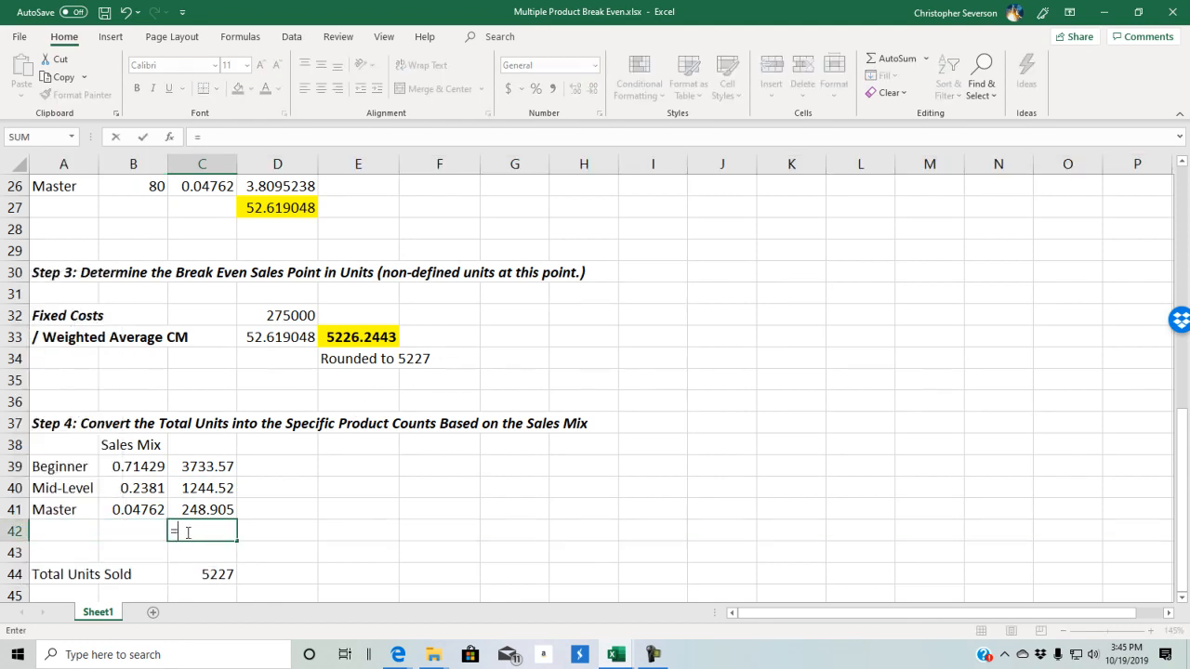
key("BackSpace")
key("BackSpace")
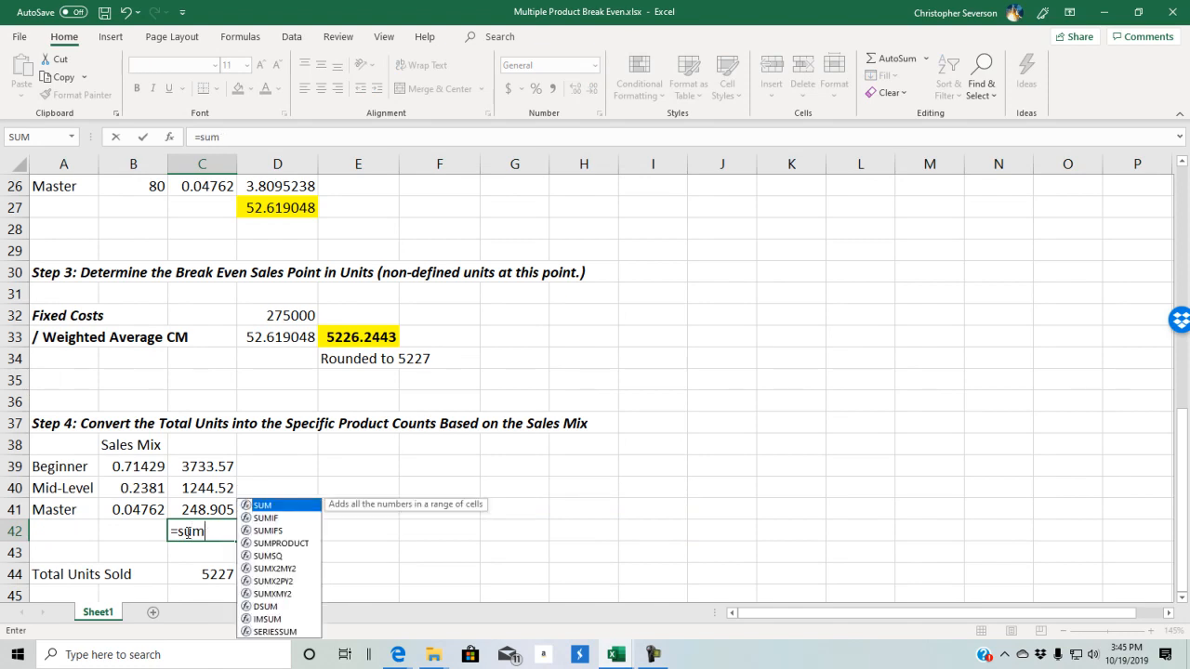
type("(")
left_click_drag(199, 462, 207, 511)
key("Return")
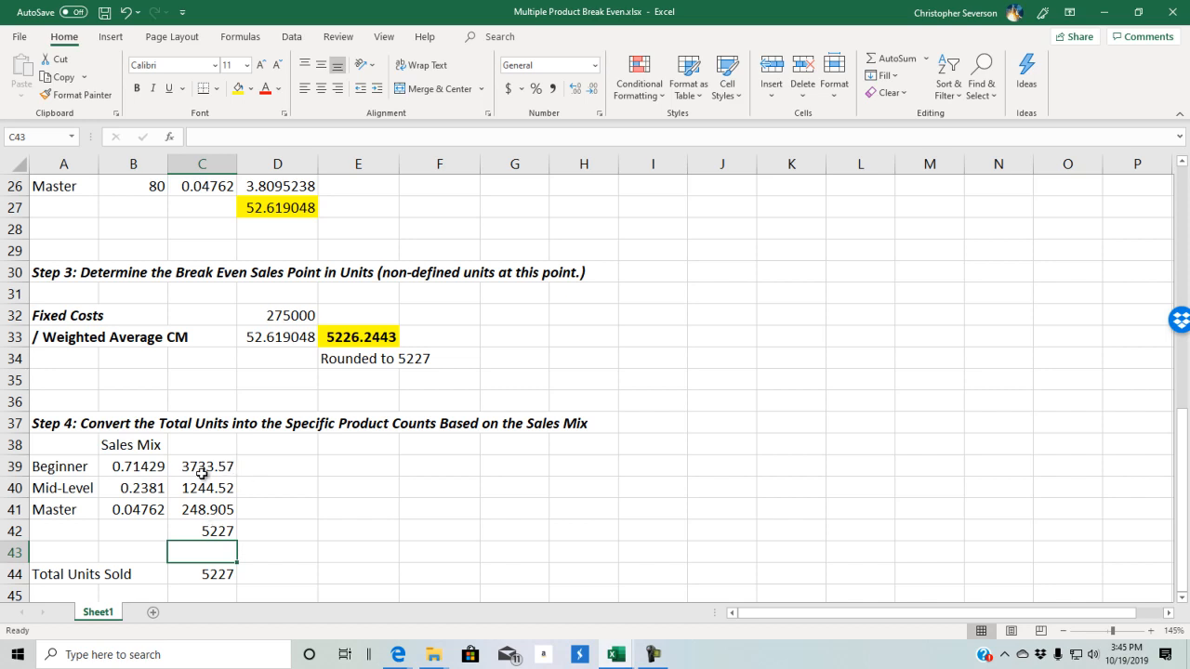
- Add the column header Actual Sales in E38
left_click(288, 466)
key("Right")
key("Up")
type("Actua")
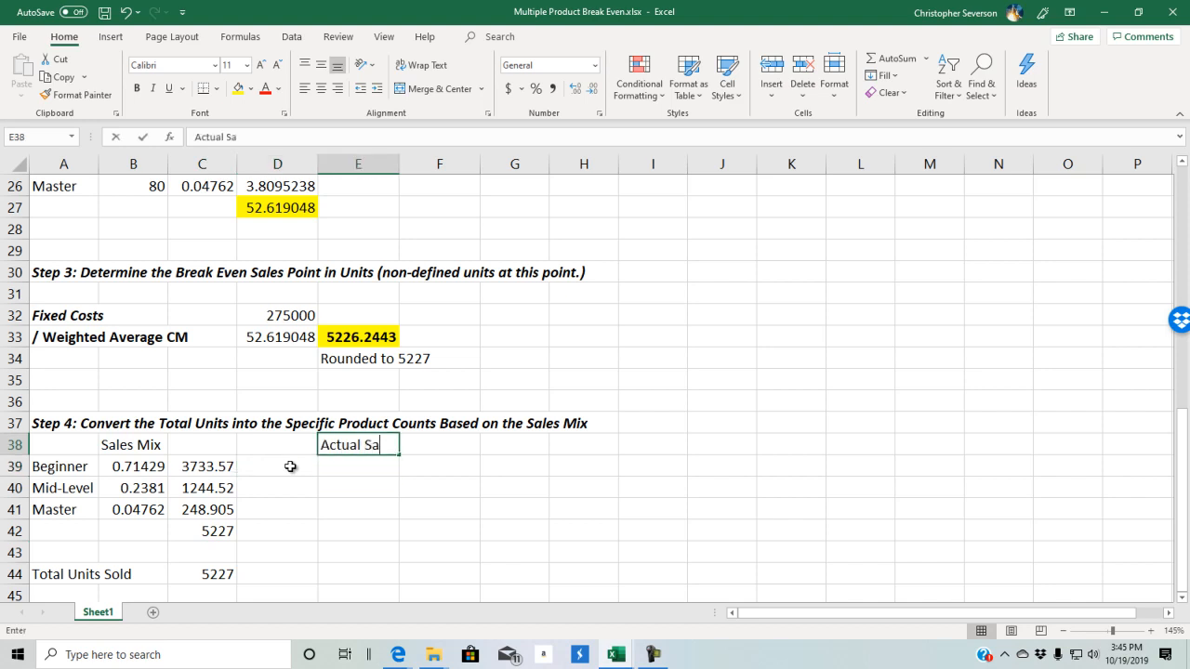
type("l Sales")
key("Return")
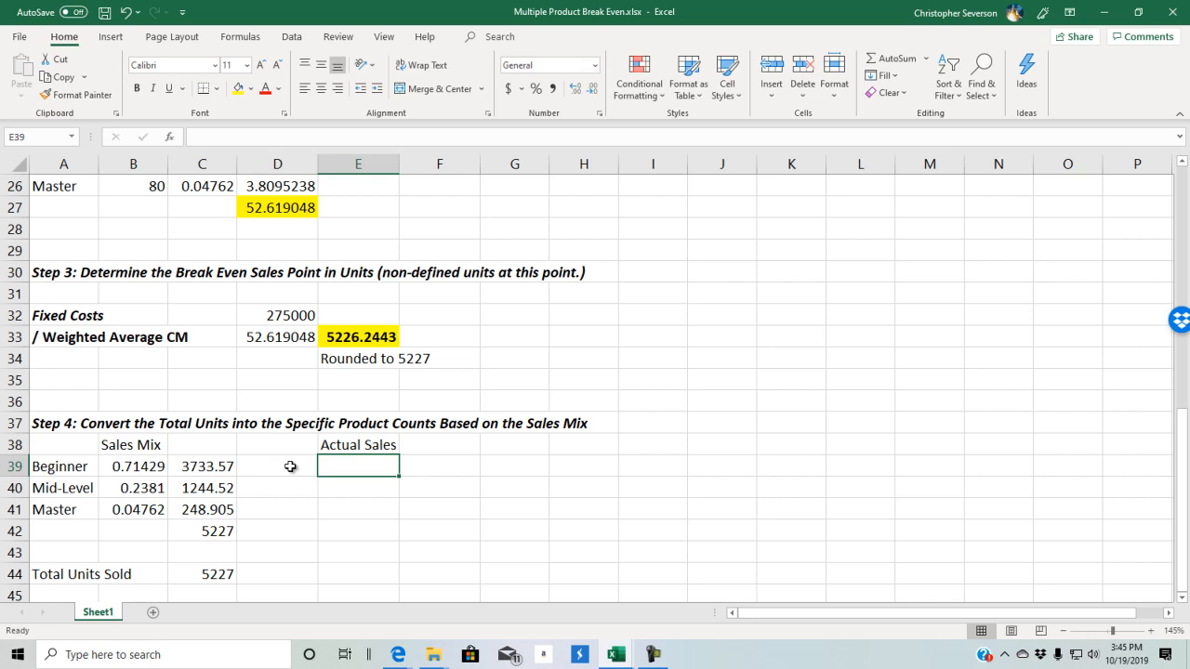
- Enter the rounded Actual Sales counts 3734, 1245 and 249 for Beginner, Mid-Level and Master in E39:E41
type("3734")
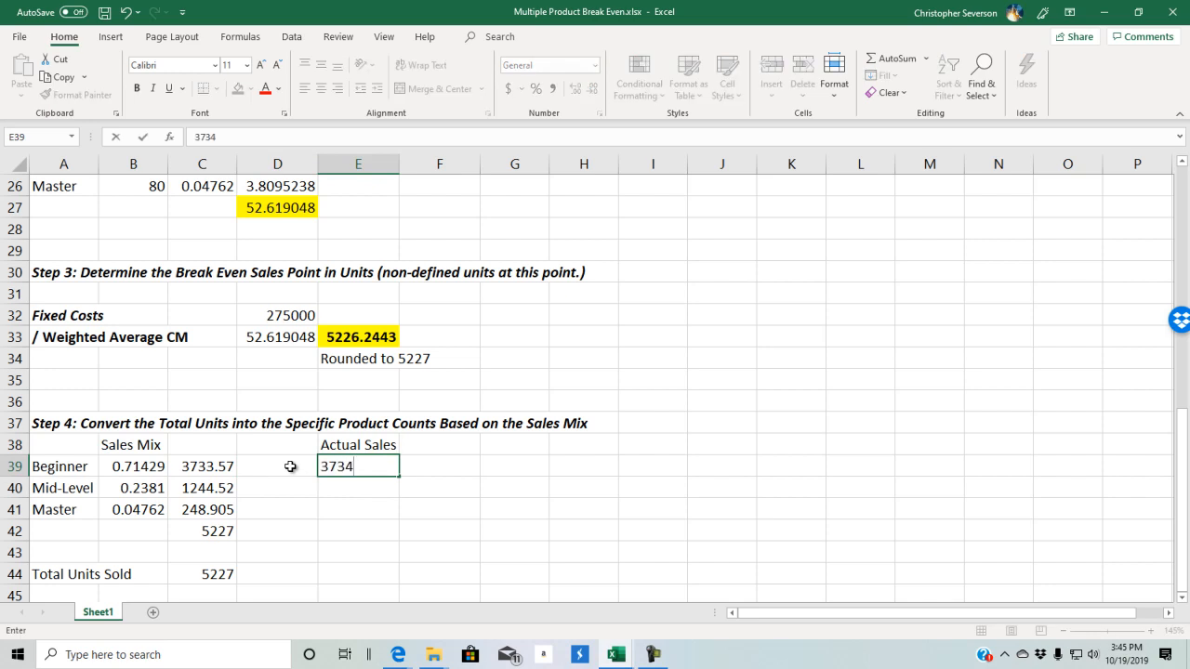
key("Return")
type("1245")
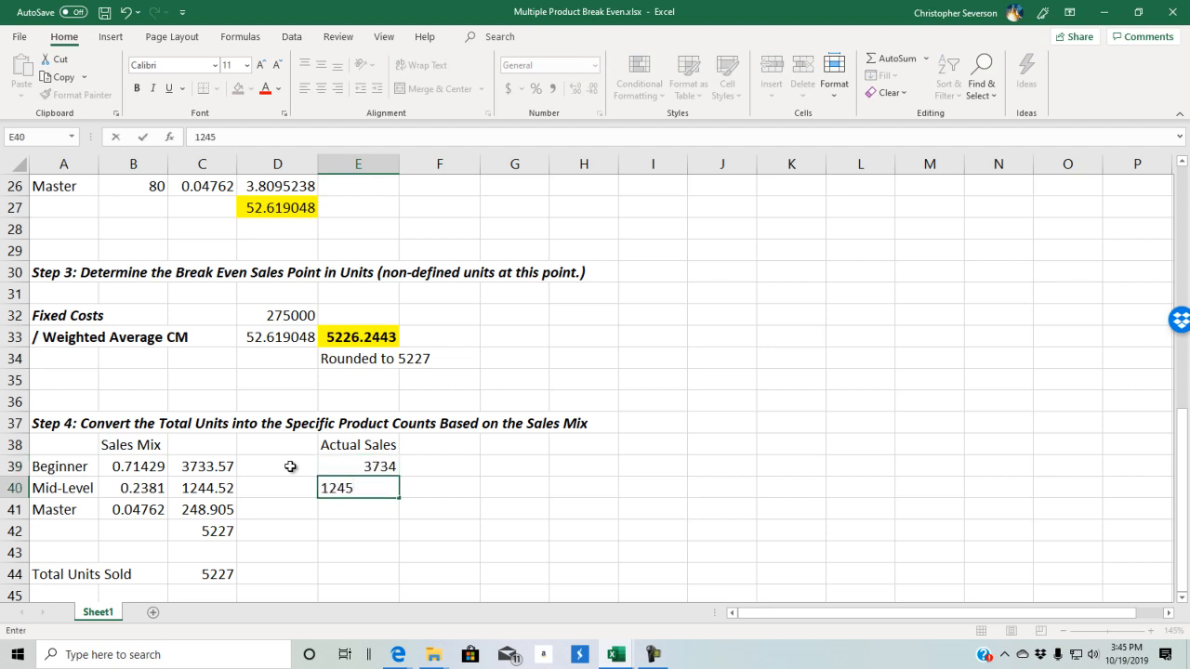
key("Return")
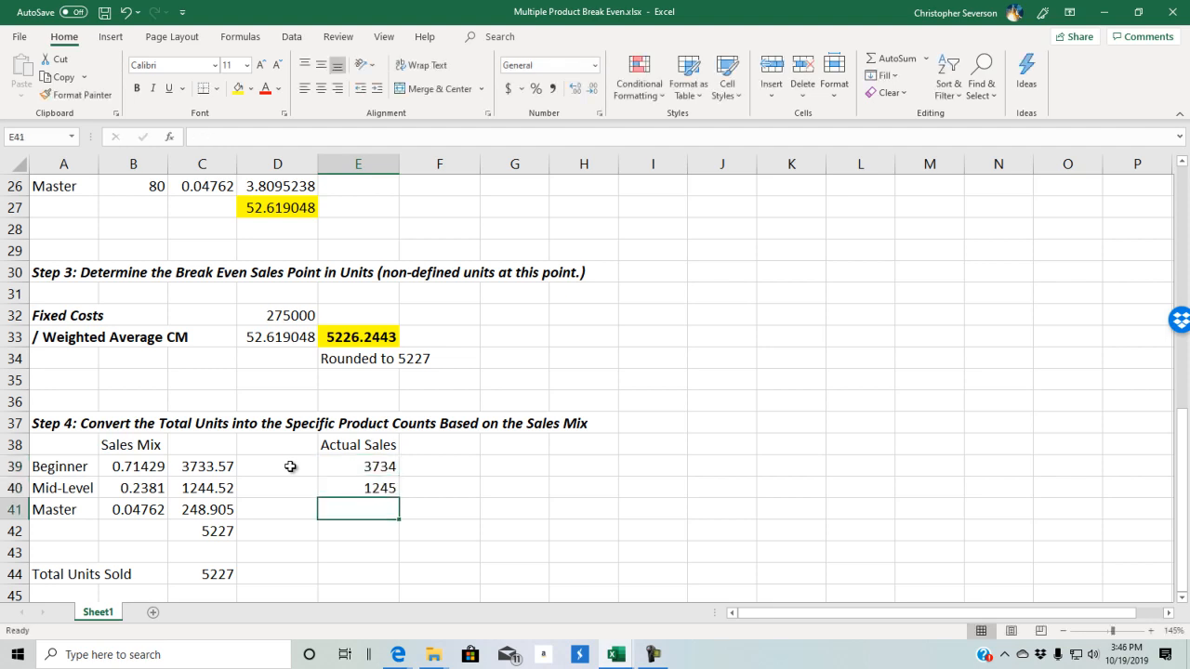
type("249")
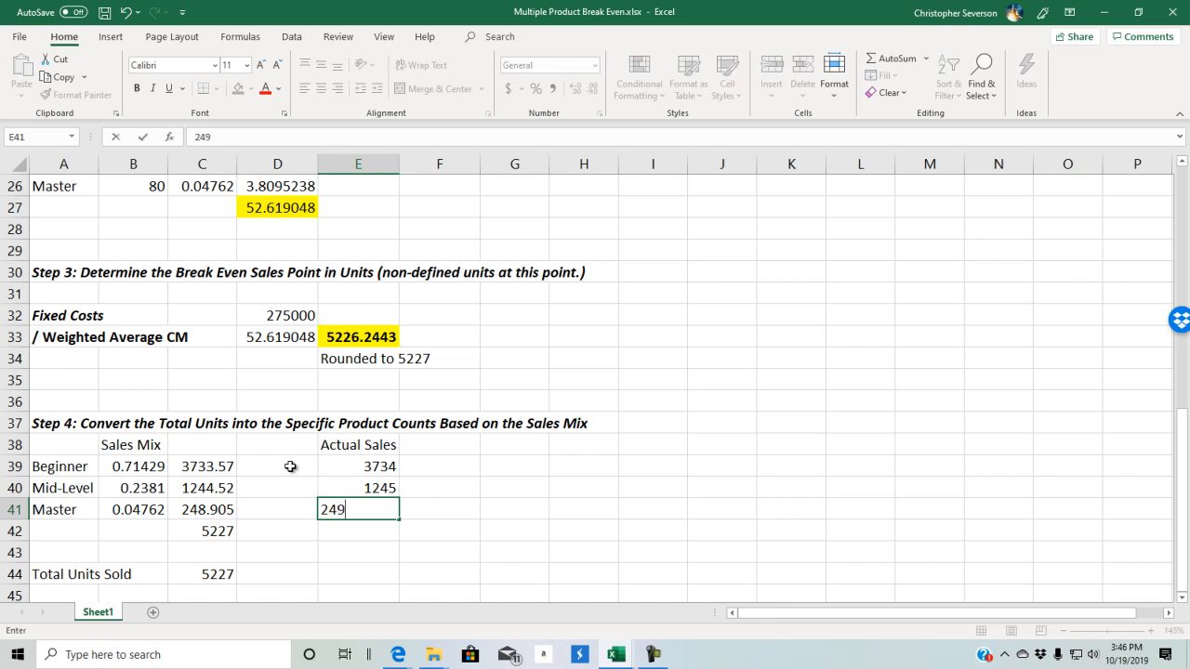
key("Return")
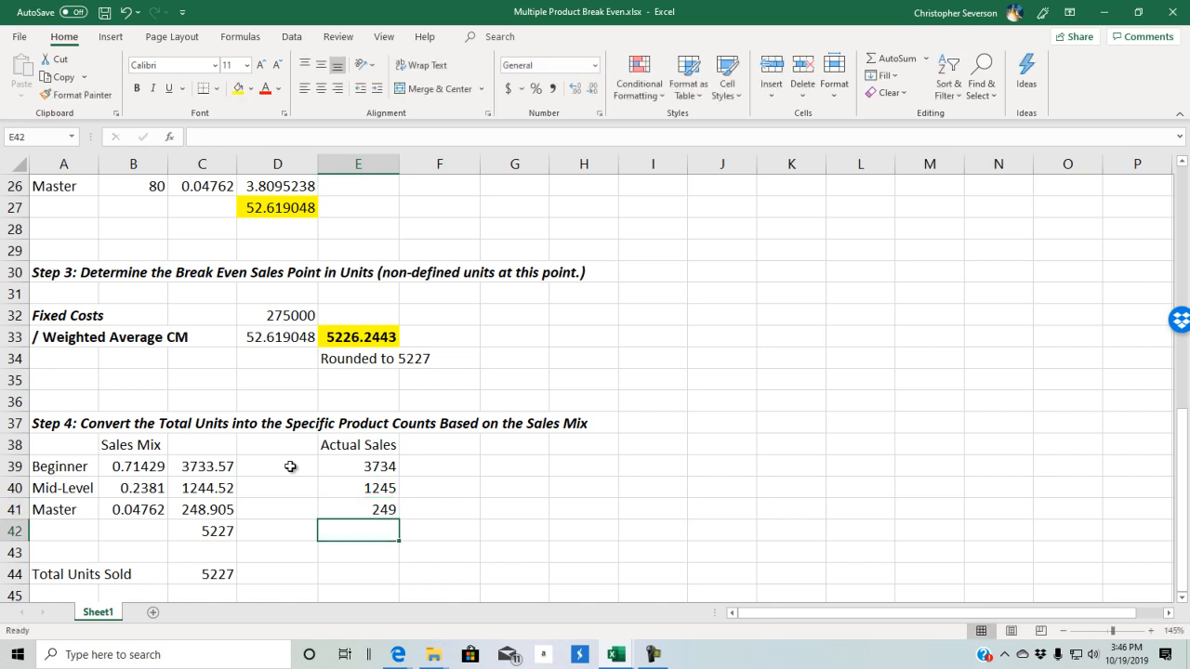
- Compare the calculated product units in C39:C41 with the rounded Actual Sales counts in E39:E41
key("Up")
key("Left")
key("Left")
key("Up")
key("Up")
key("Down")
key("Down")
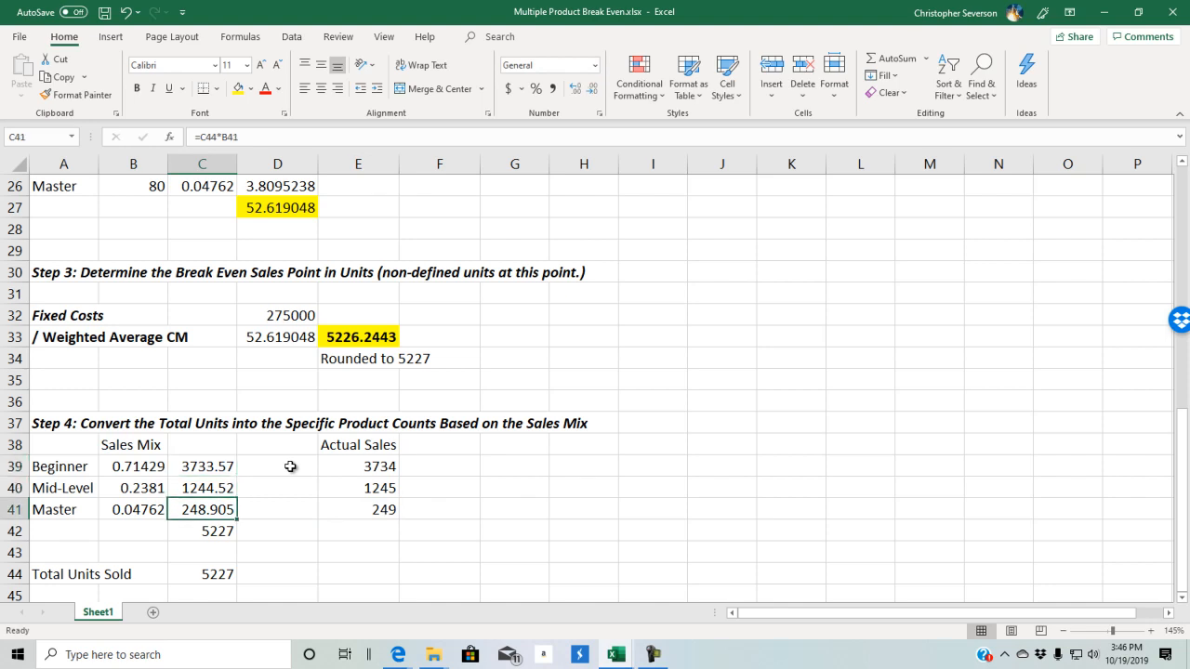
key("Right")
key("Right")
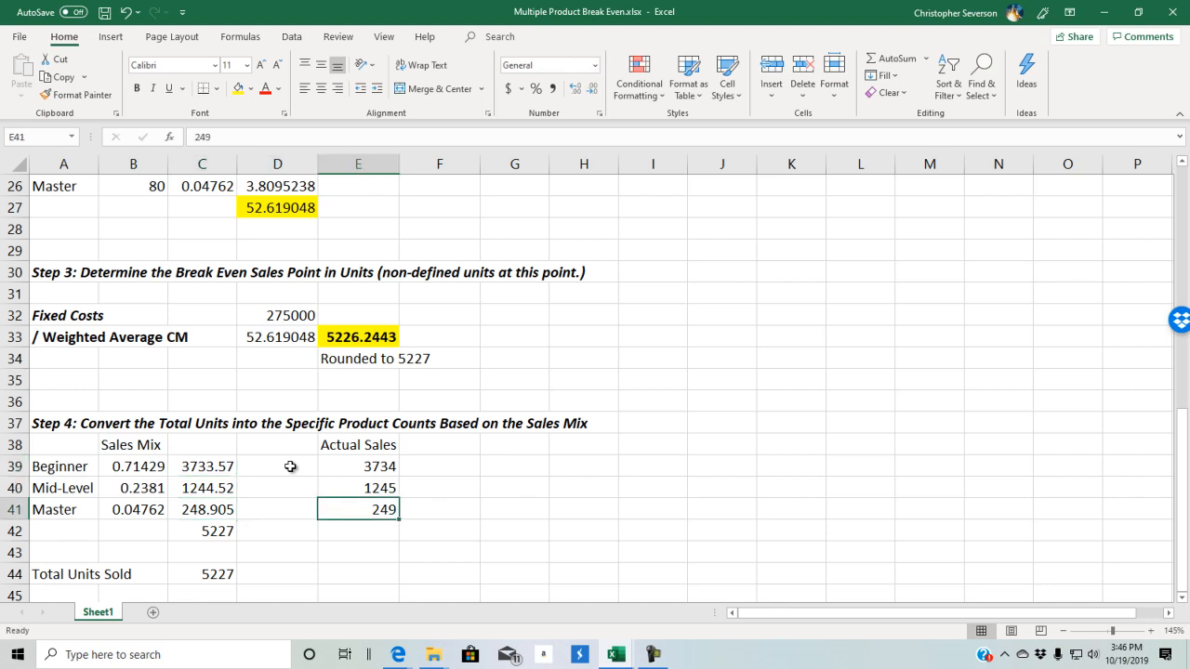
key("Up")
key("Up")
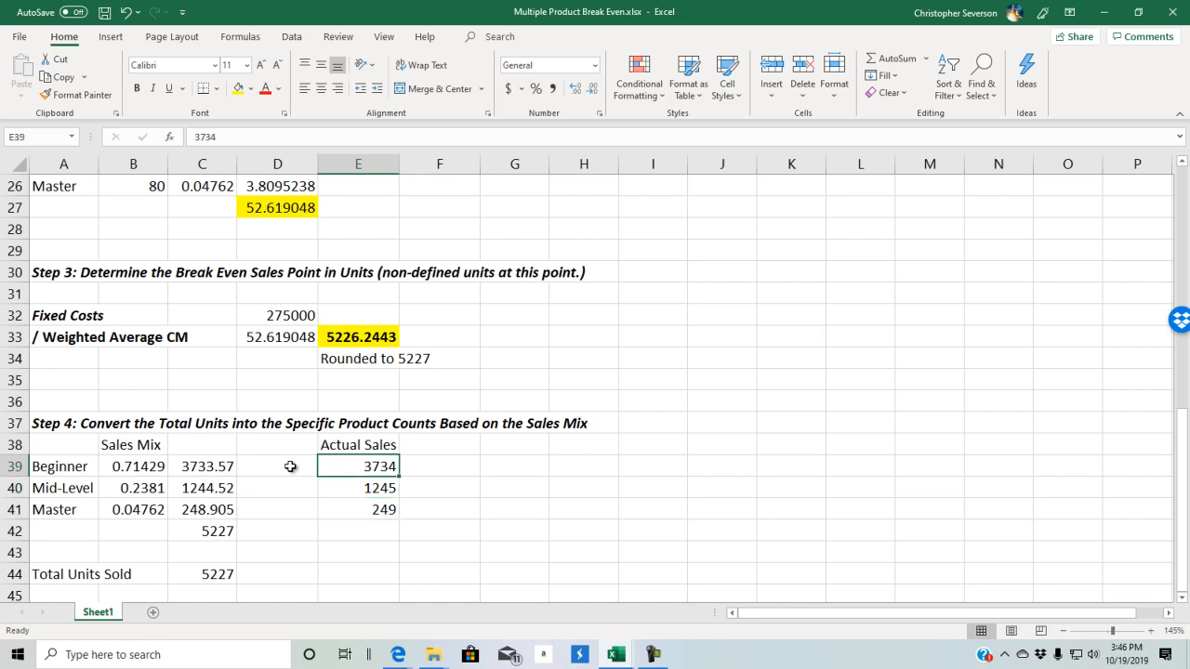
scroll(290, 466, "down", 5)
scroll(368, 406, "up", 5)
- Fill the Actual Sales header and counts in E38:E41 with the standard green color
left_click_drag(345, 443, 354, 510)
left_click(250, 89)
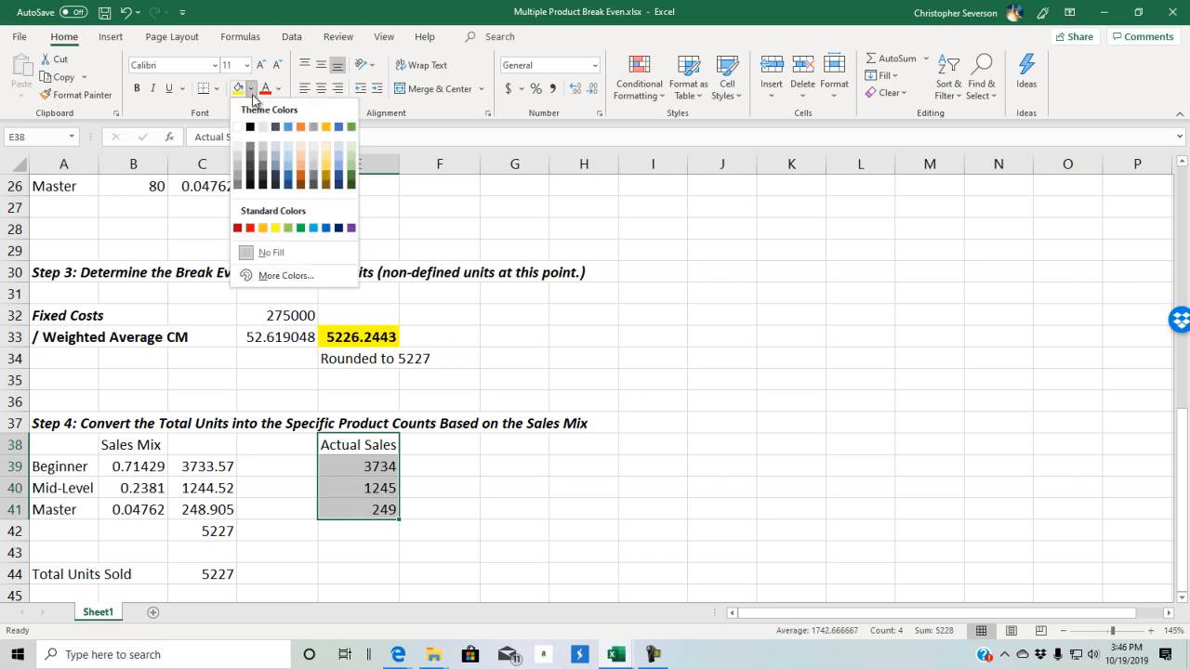
left_click(304, 231)
left_click(485, 469)
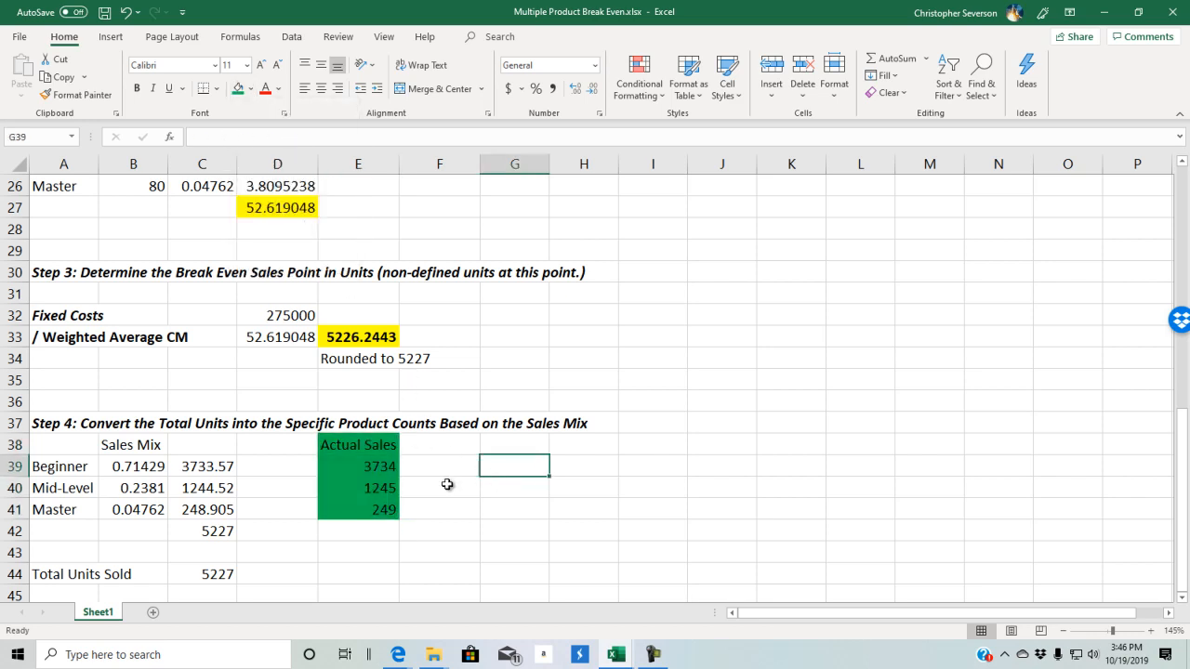
- Add the label Check in A46 below the Total Units Sold row
scroll(405, 469, "up", 8)
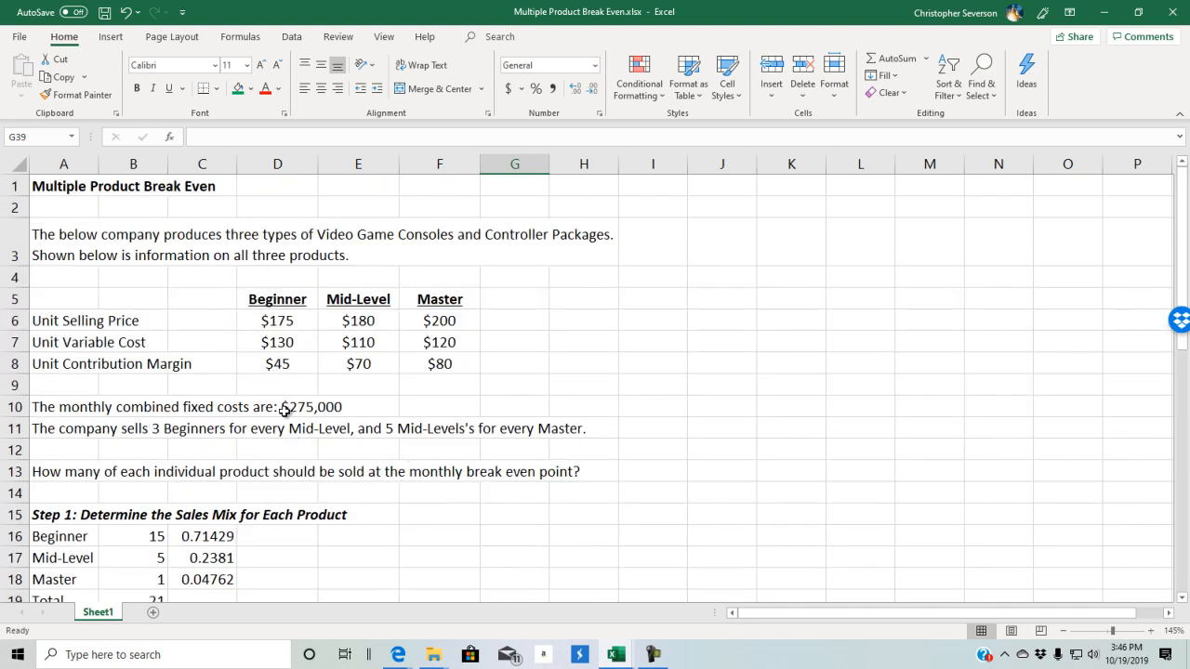
scroll(405, 409, "down", 1)
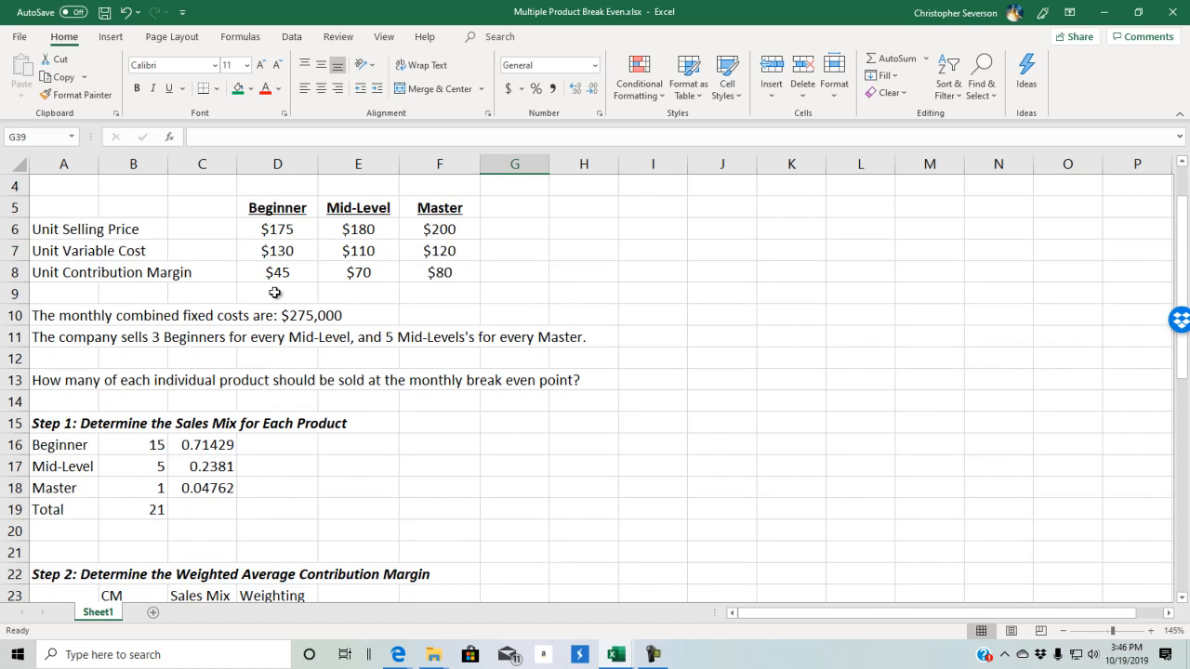
scroll(435, 272, "down", 8)
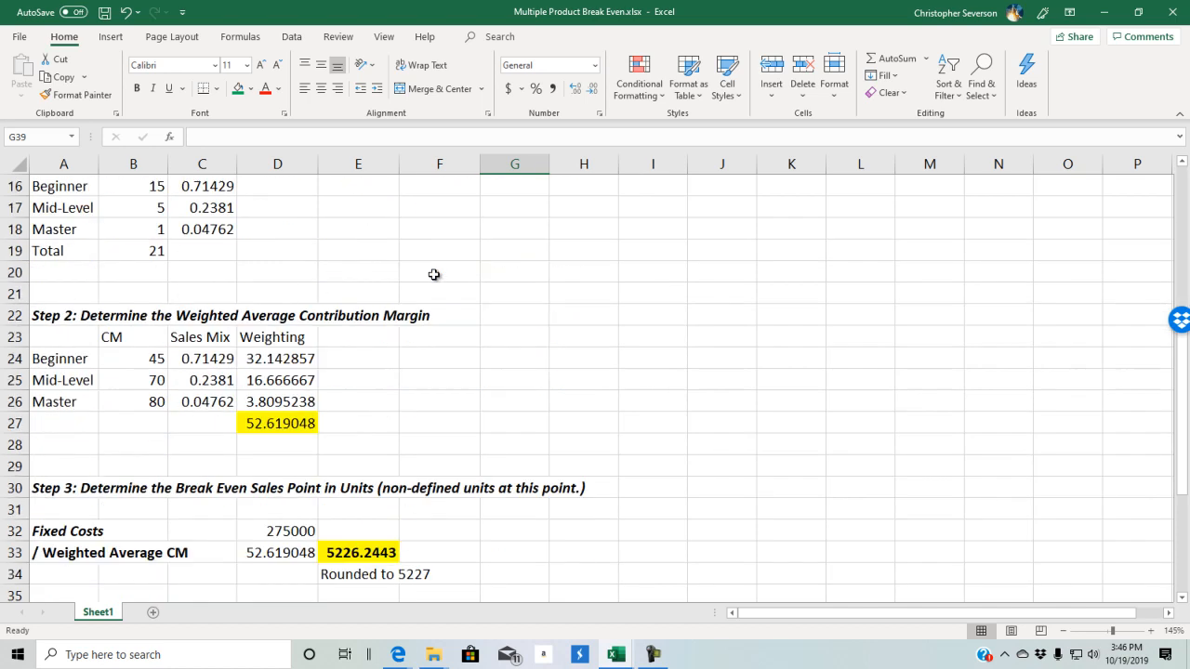
scroll(390, 411, "down", 1)
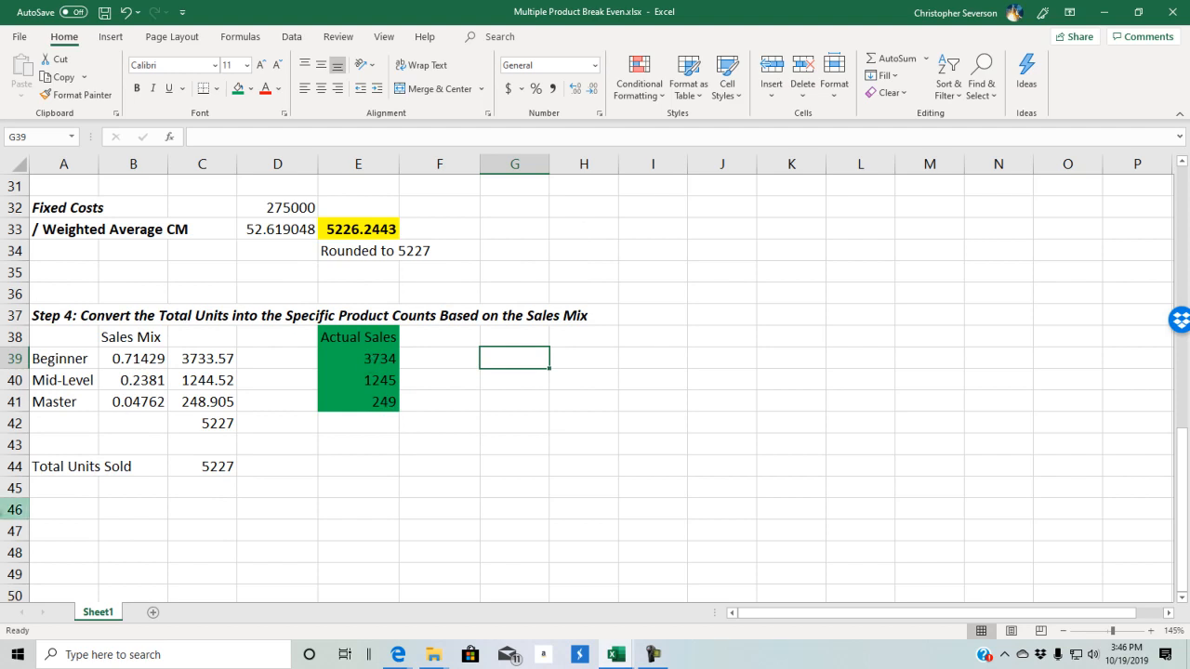
left_click(59, 511)
type("Check")
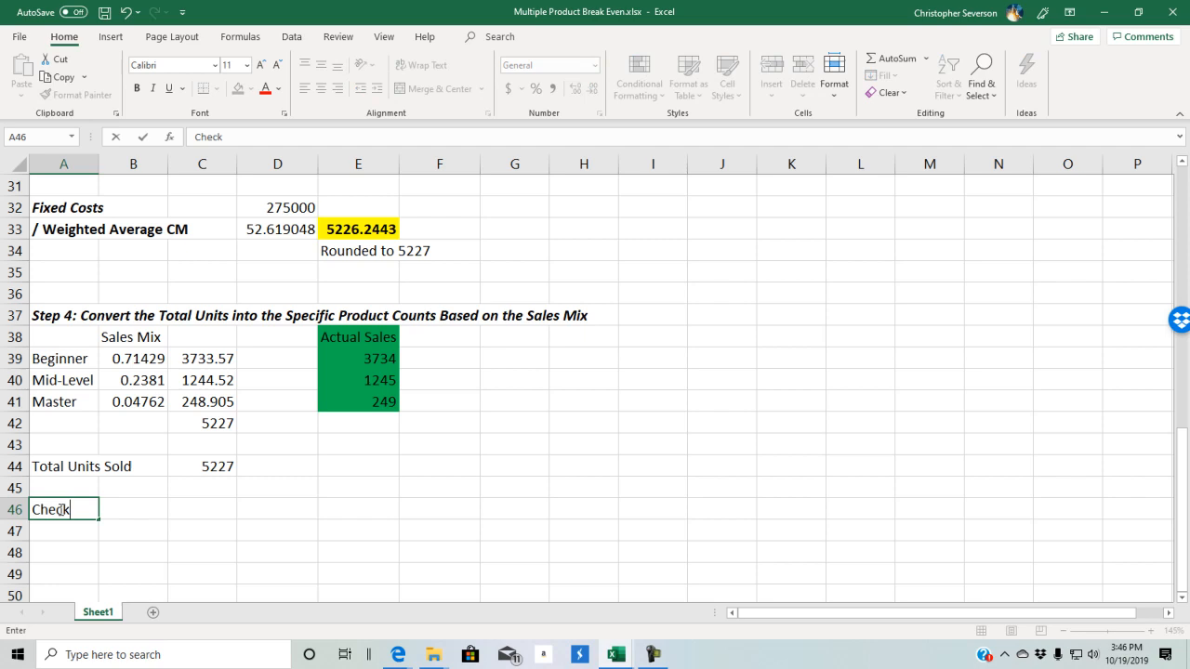
key("Return")
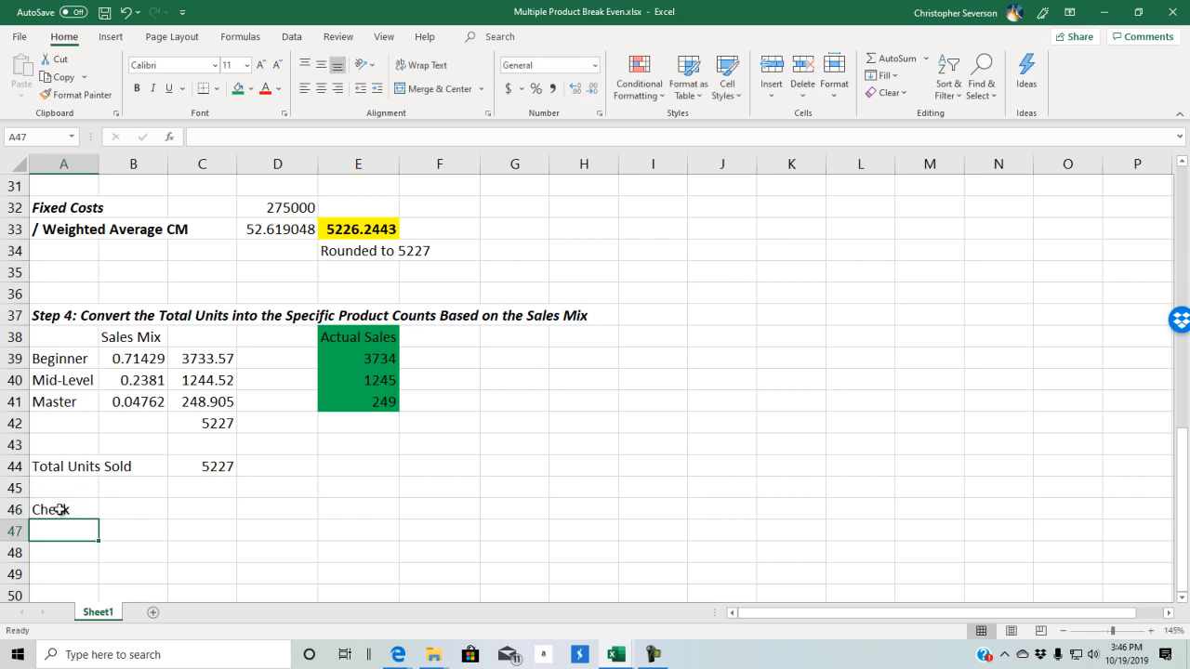
- Copy the product names from A39:A41 into A47:A49 under the Check label
left_click_drag(44, 359, 56, 406)
right_click(58, 407)
left_click(98, 253)
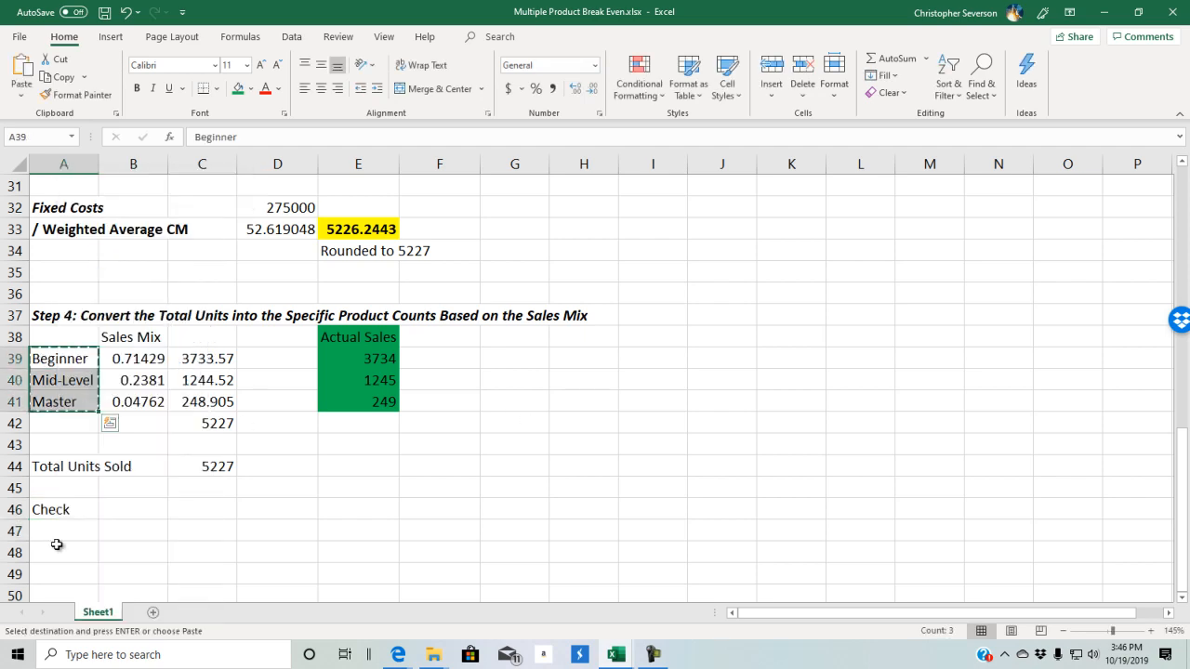
right_click(52, 537)
left_click(88, 226)
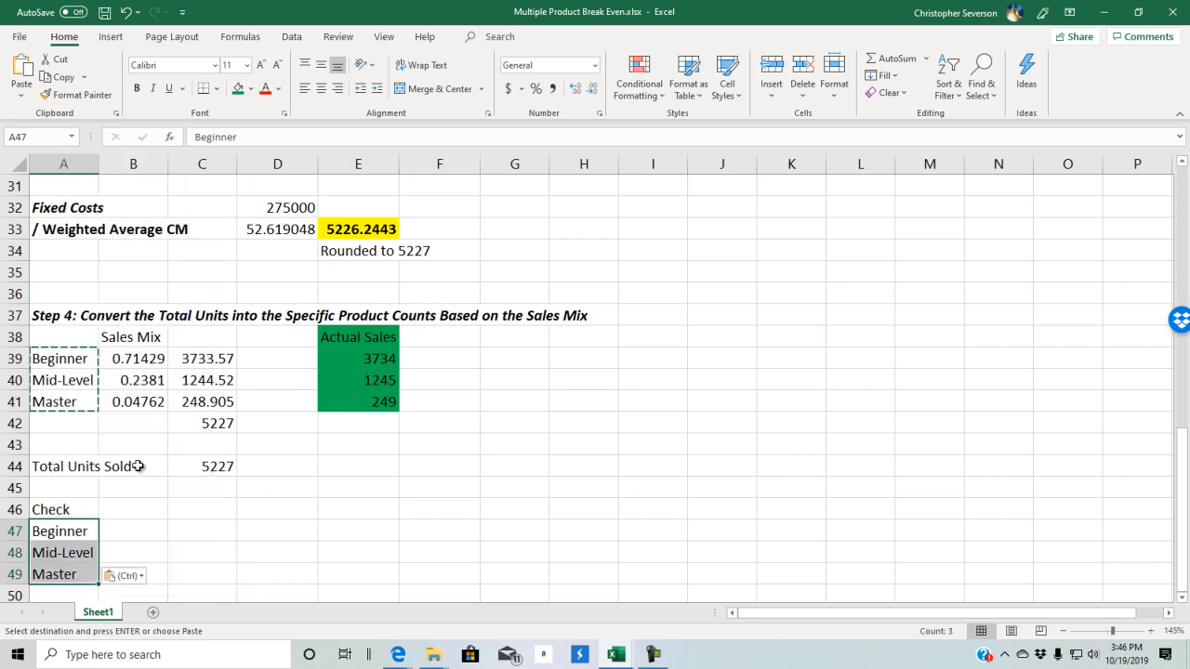
- Copy the Actual Sales block E38:E41 to B46:B49 and widen column B to fit its header
left_click(130, 508)
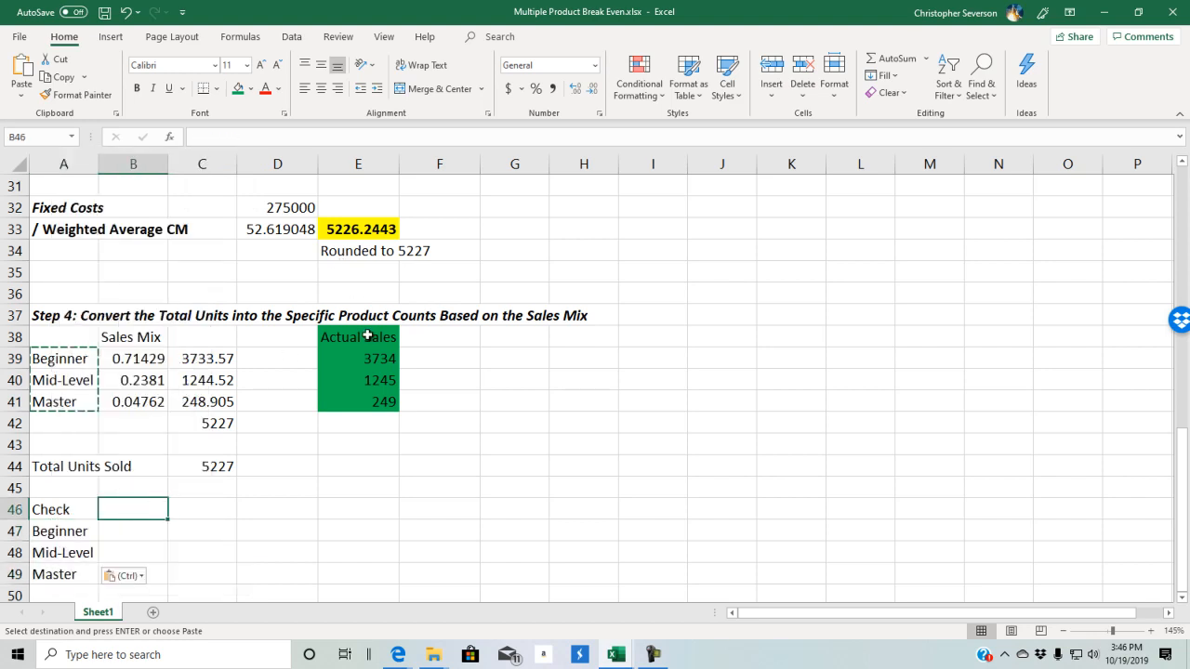
left_click_drag(364, 337, 356, 402)
right_click(356, 402)
left_click(396, 253)
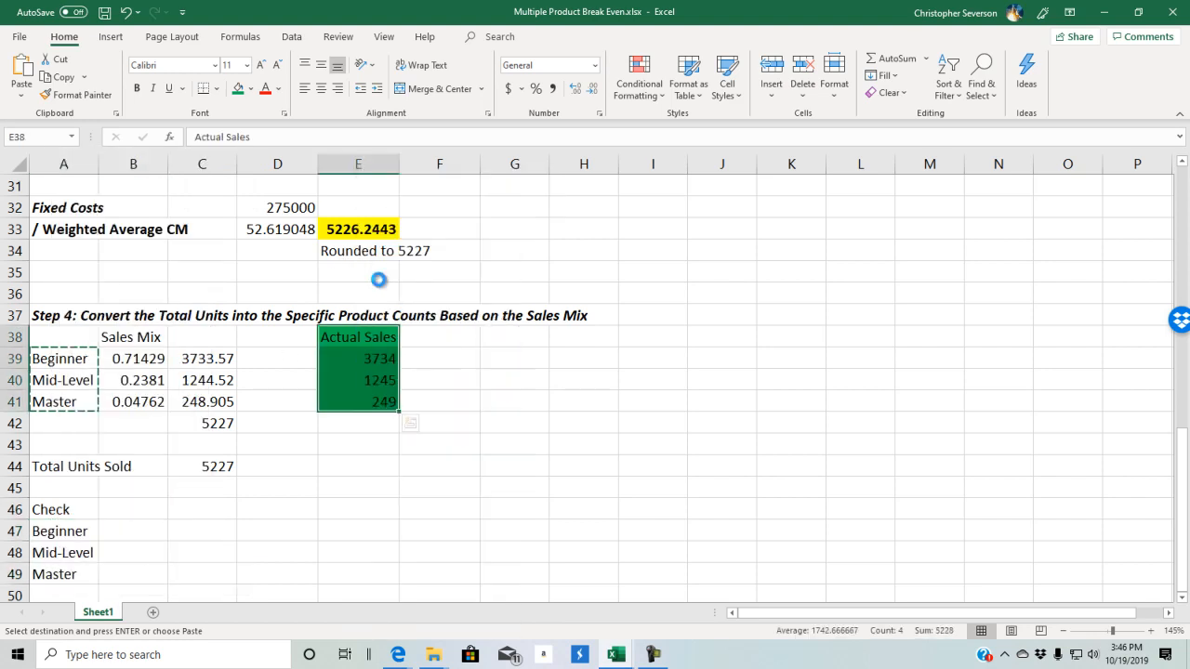
right_click(120, 516)
left_click(157, 199)
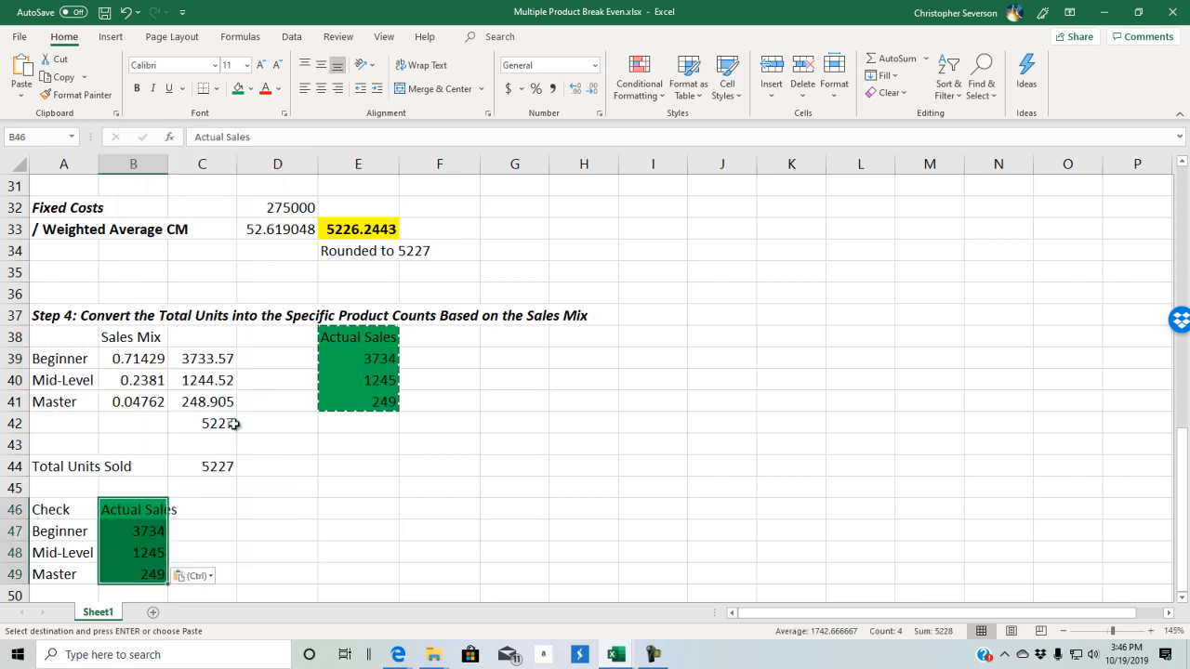
left_click_drag(167, 163, 197, 164)
- Copy the CM header and unit contribution margins from B23:B26 in Step 2 into C46:C49
left_click(227, 505)
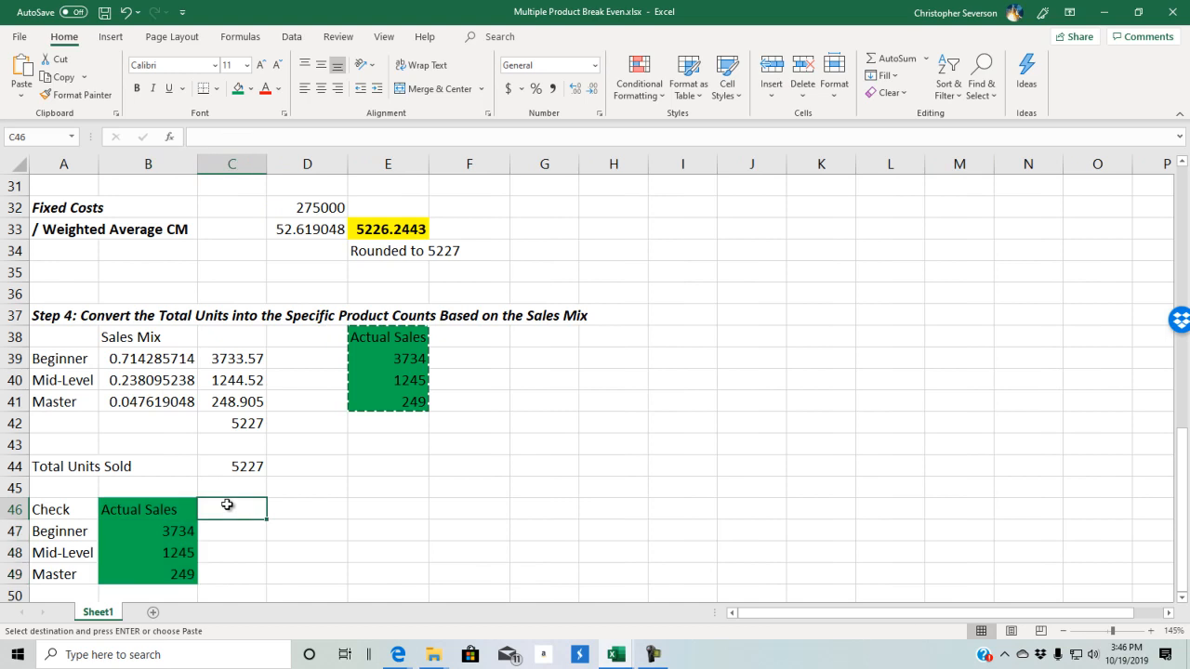
scroll(244, 505, "up", 6)
scroll(244, 502, "up", 4)
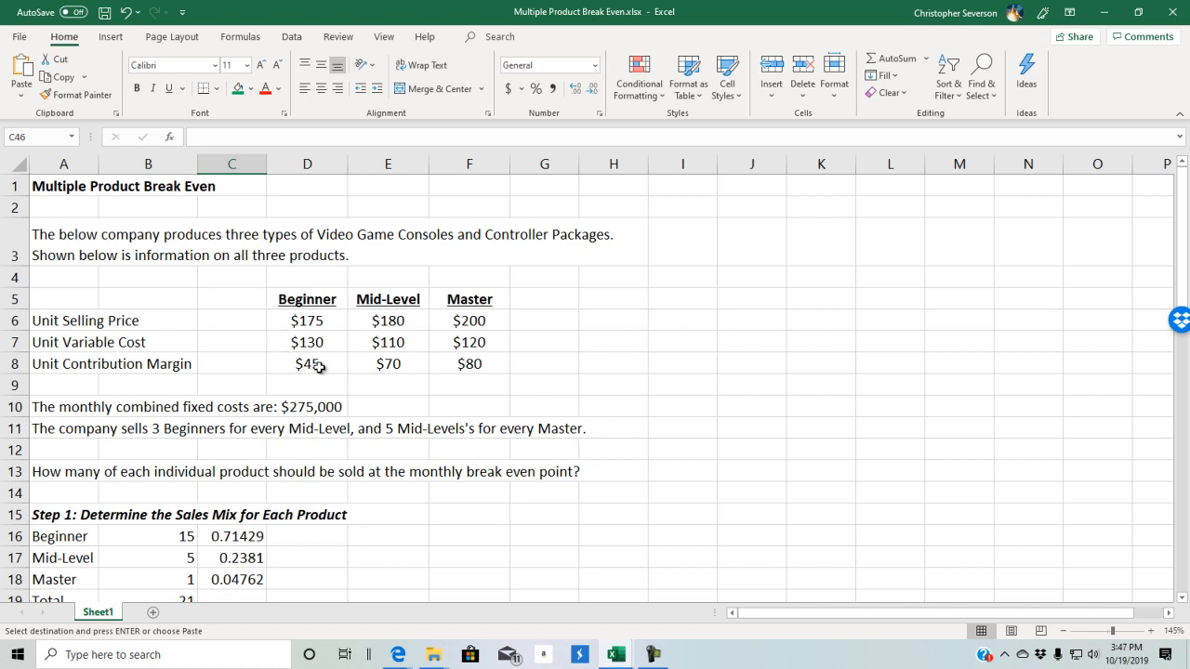
scroll(405, 370, "down", 10)
scroll(399, 453, "up", 7)
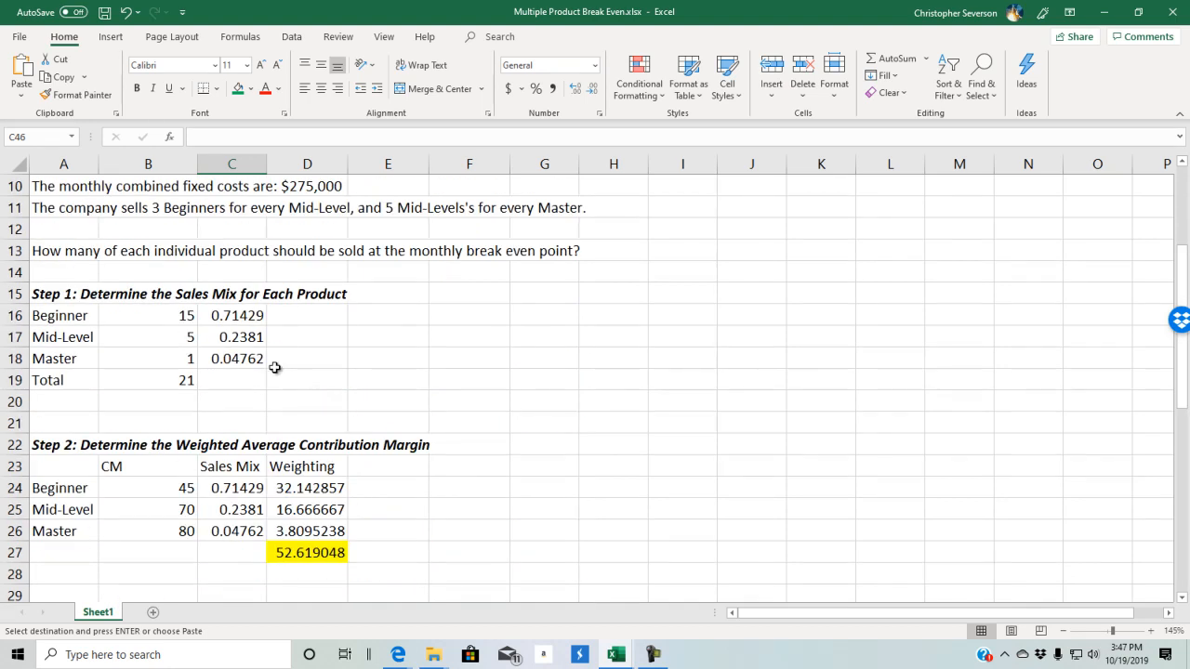
scroll(267, 355, "up", 3)
scroll(336, 382, "down", 4)
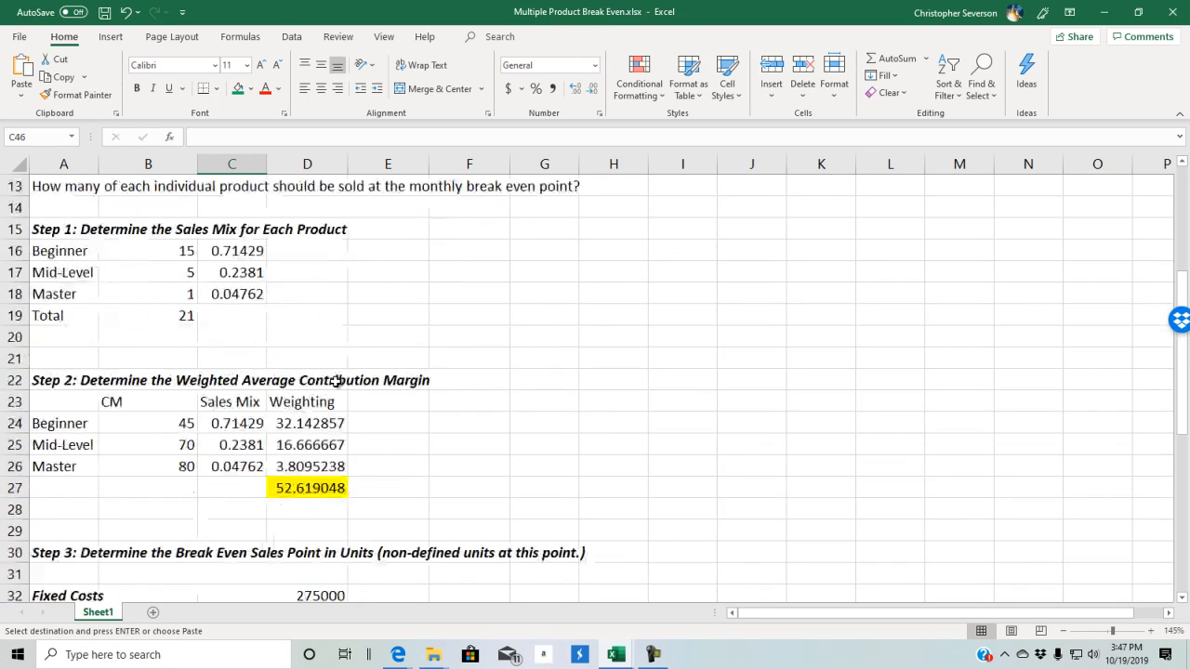
scroll(332, 381, "up", 3)
scroll(321, 381, "down", 3)
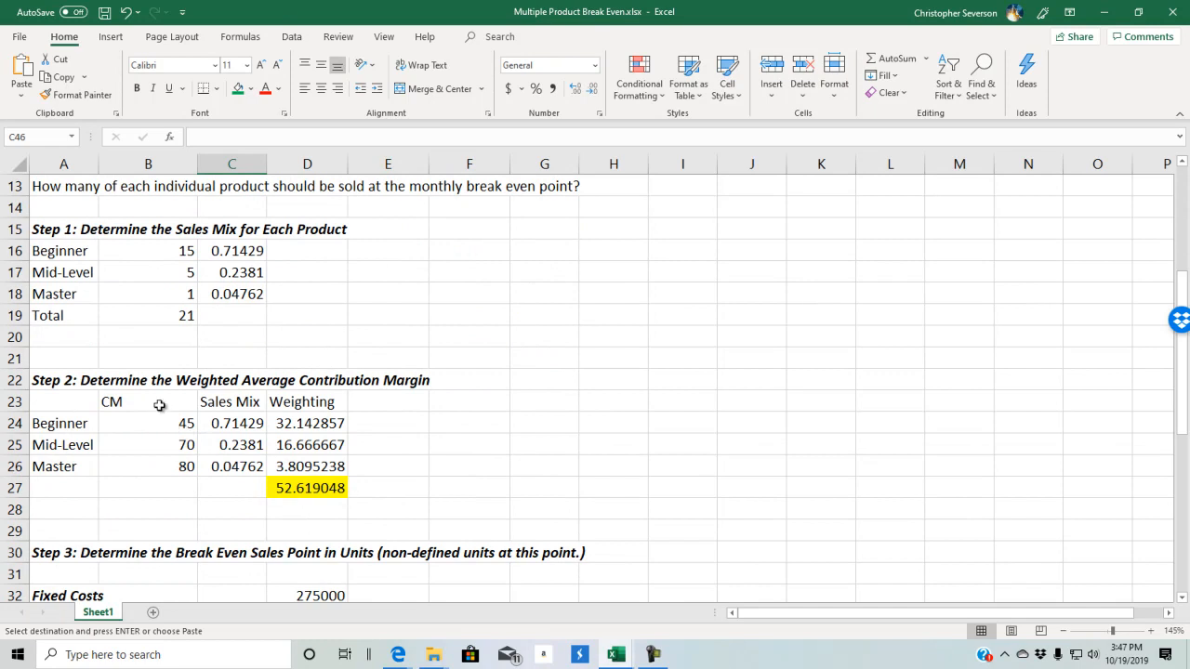
left_click_drag(160, 407, 158, 463)
right_click(158, 465)
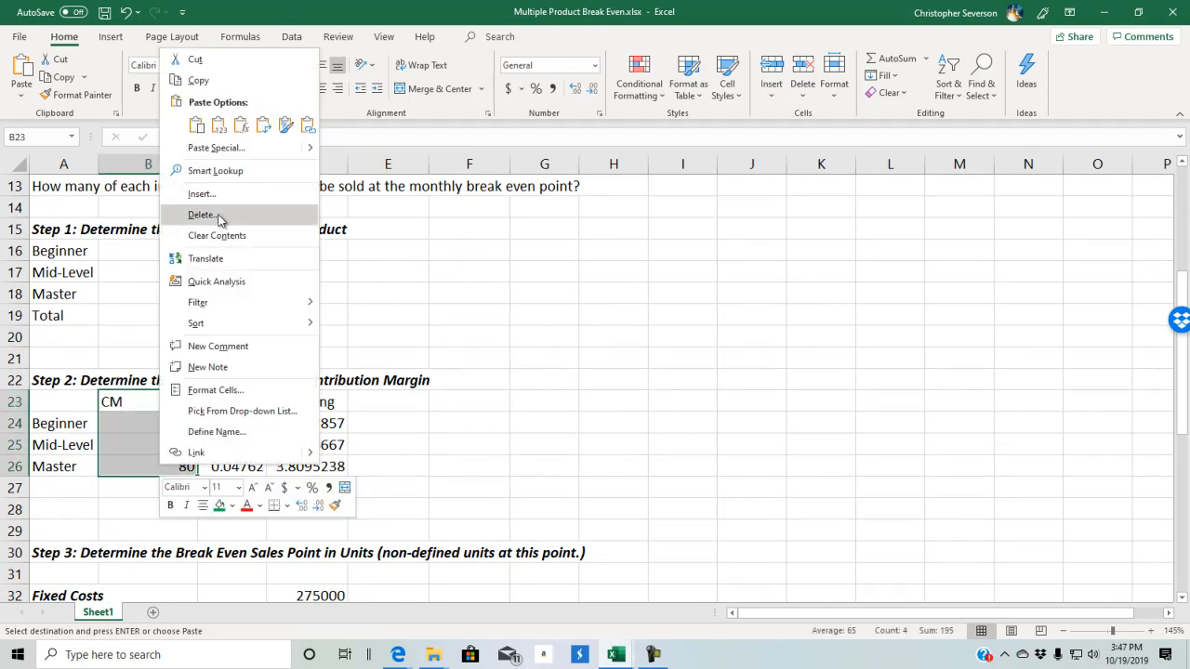
left_click(196, 81)
scroll(211, 416, "down", 9)
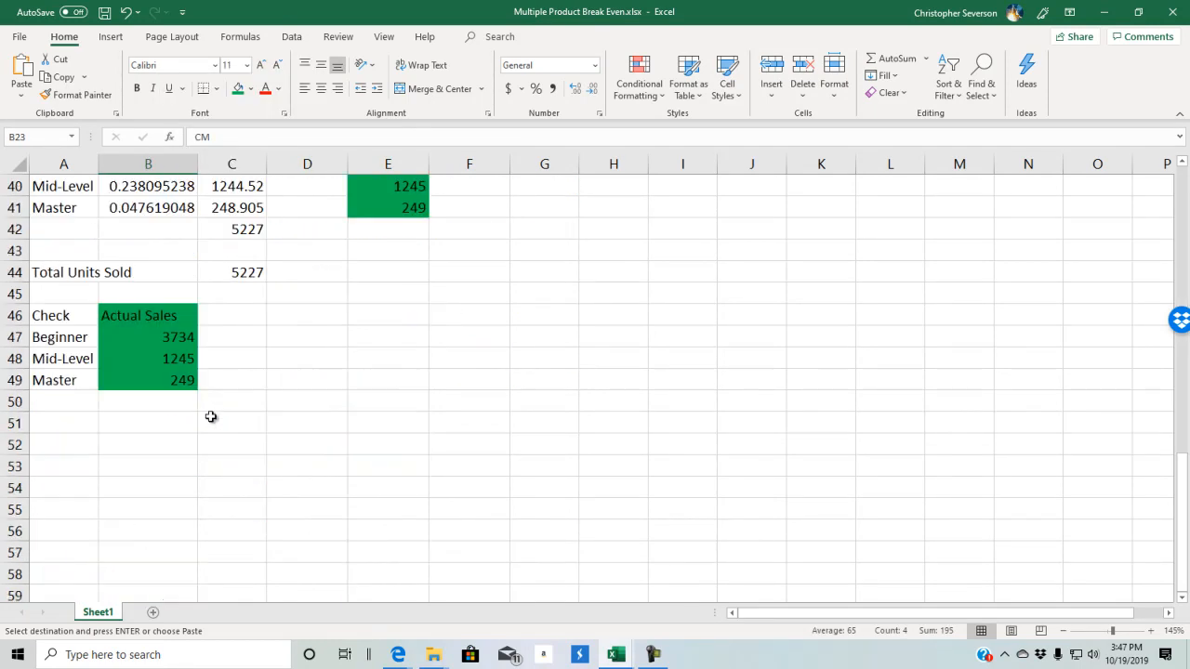
right_click(239, 322)
left_click(278, 318)
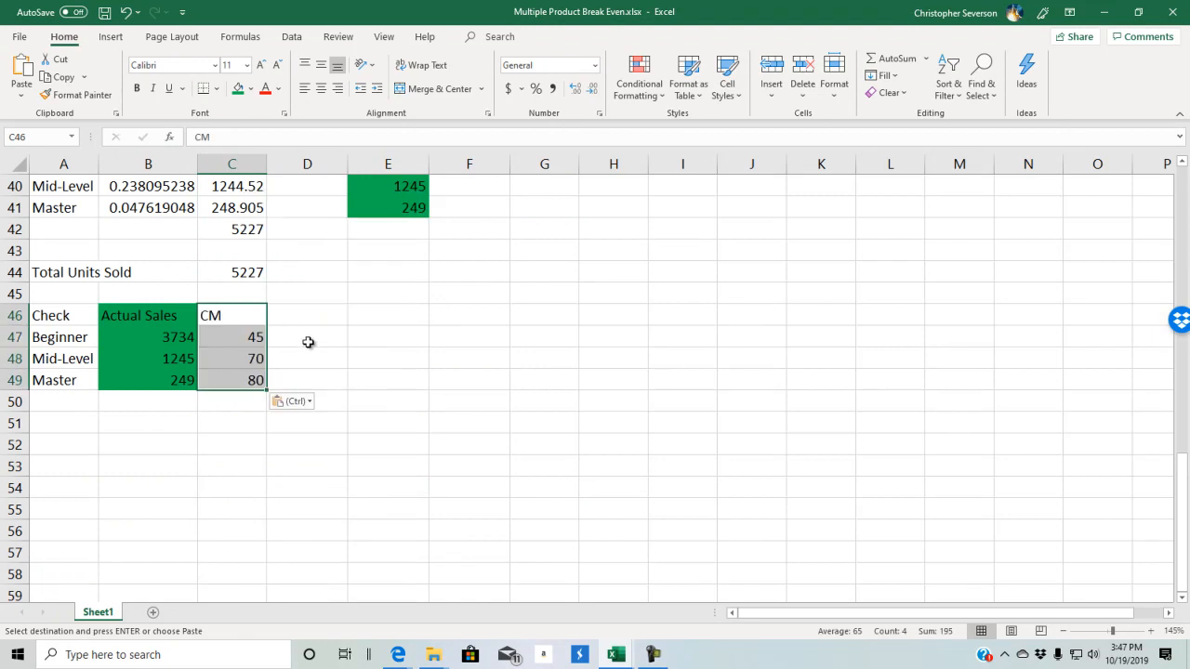
- Calculate the Beginner total contribution margin in D47 as =B47*C47 and fill the formula down to D49
left_click(301, 346)
type("=")
key("Left")
type("*")
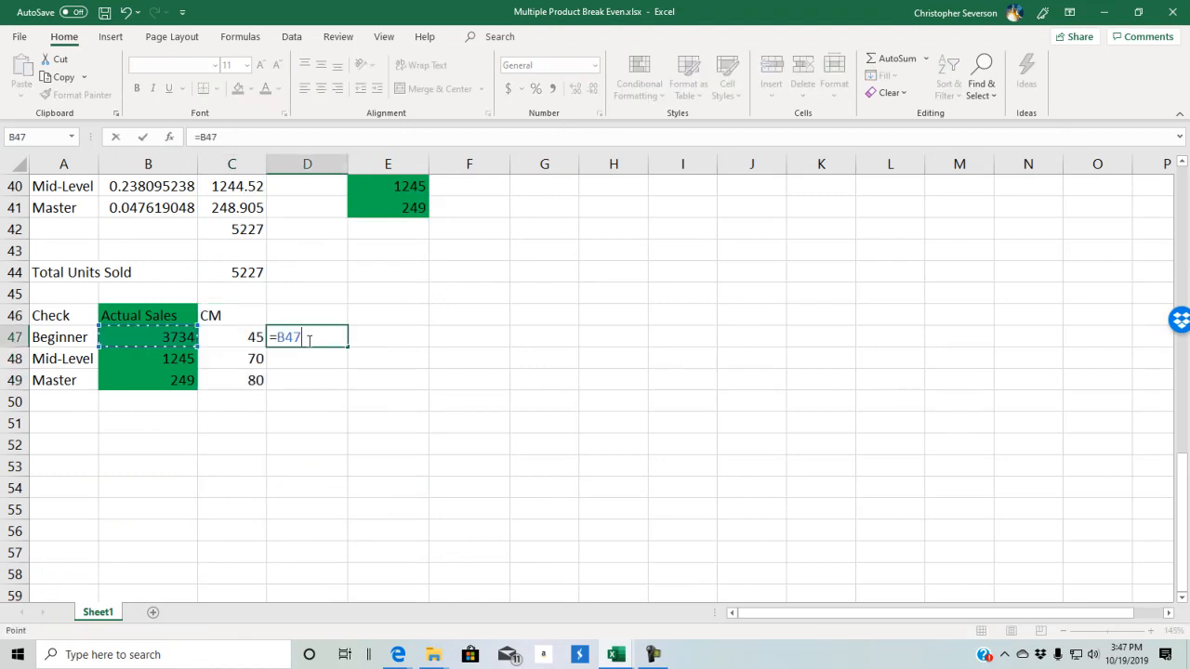
key("Left")
key("Left")
key("Return")
left_click(308, 341)
left_click_drag(347, 346, 346, 388)
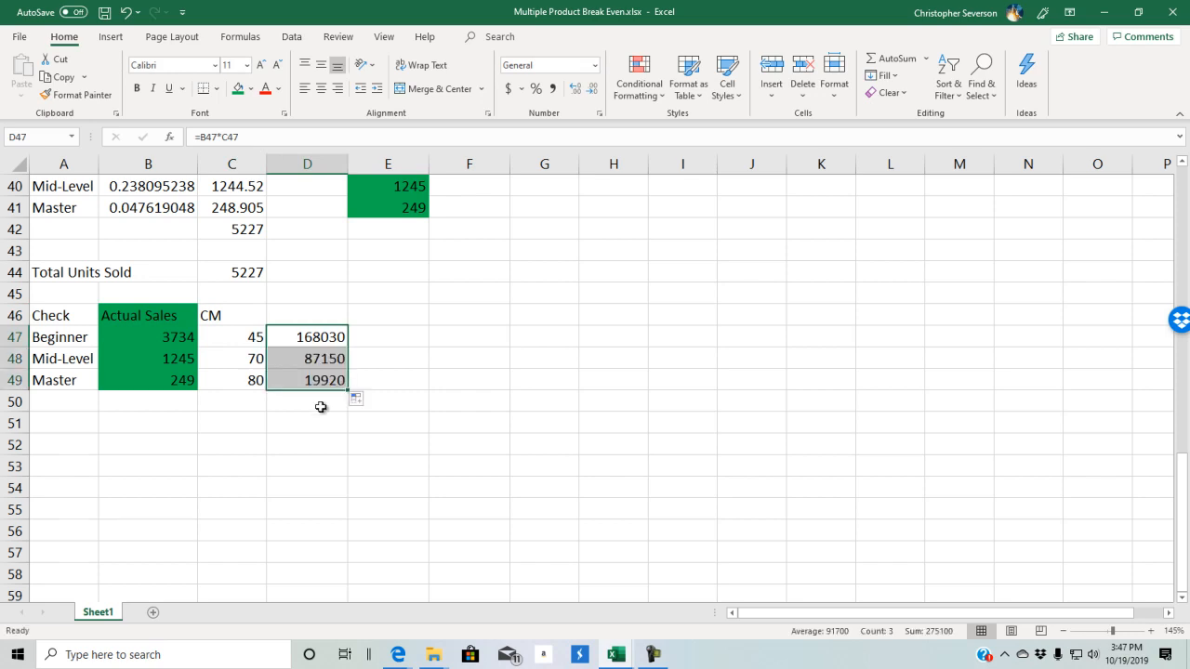
- Total the product contribution margins in D50 with =SUM(D47:D49) and label the result Total CM in E50
left_click_drag(304, 337, 312, 386)
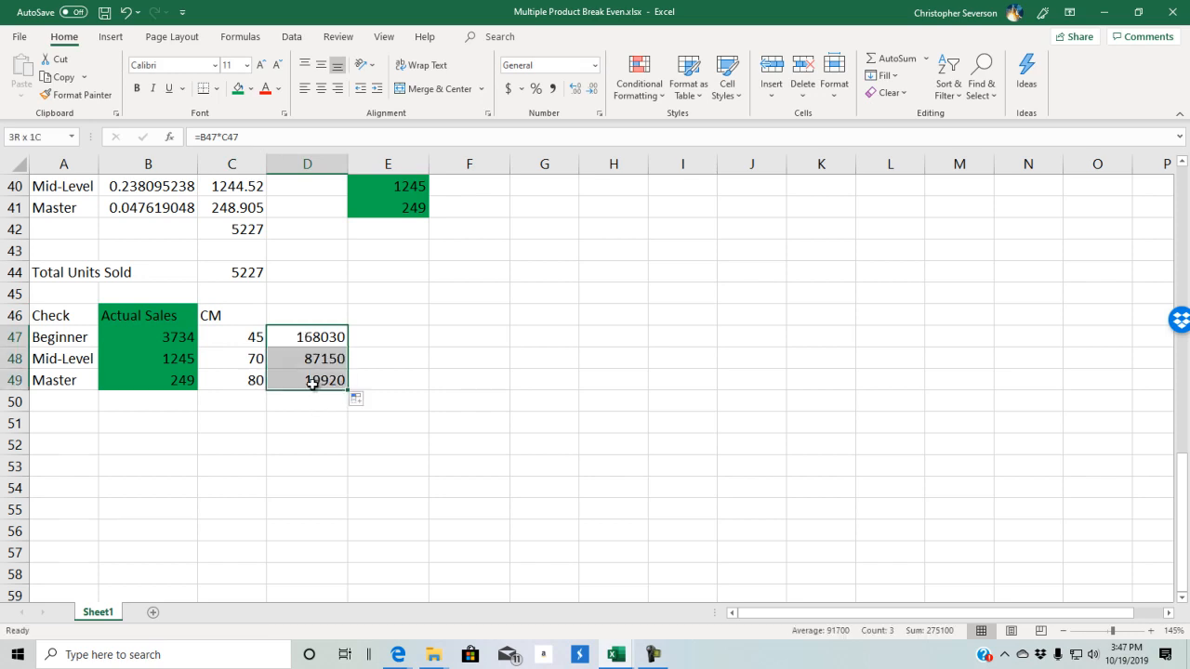
left_click(325, 398)
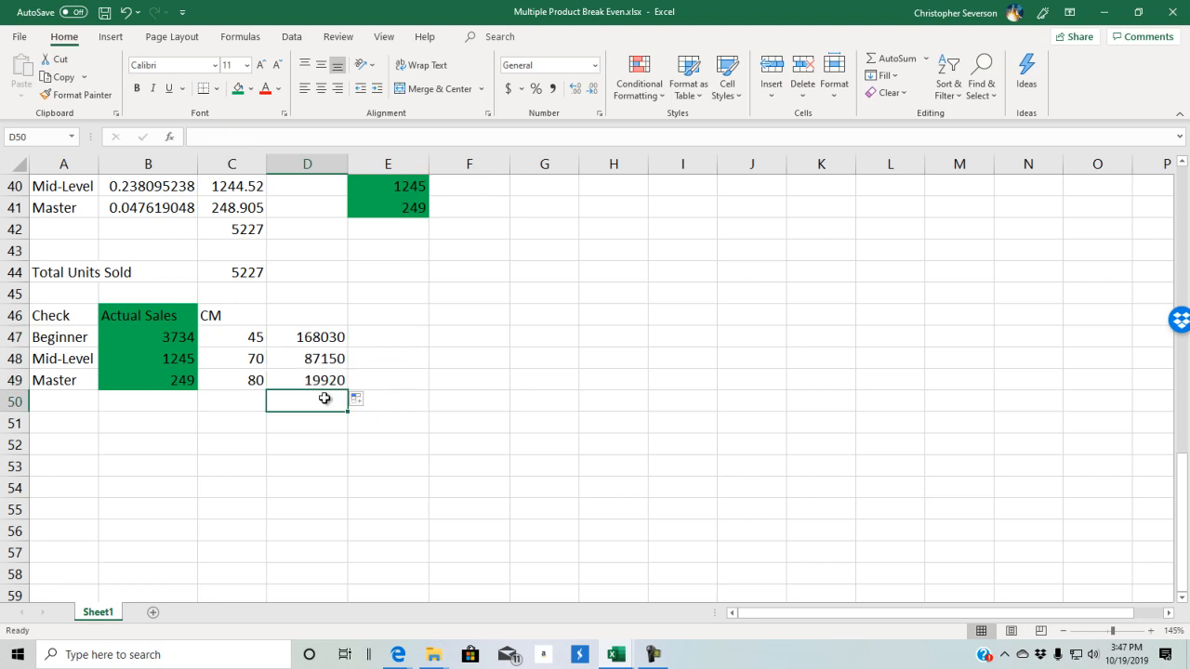
type("=sum(")
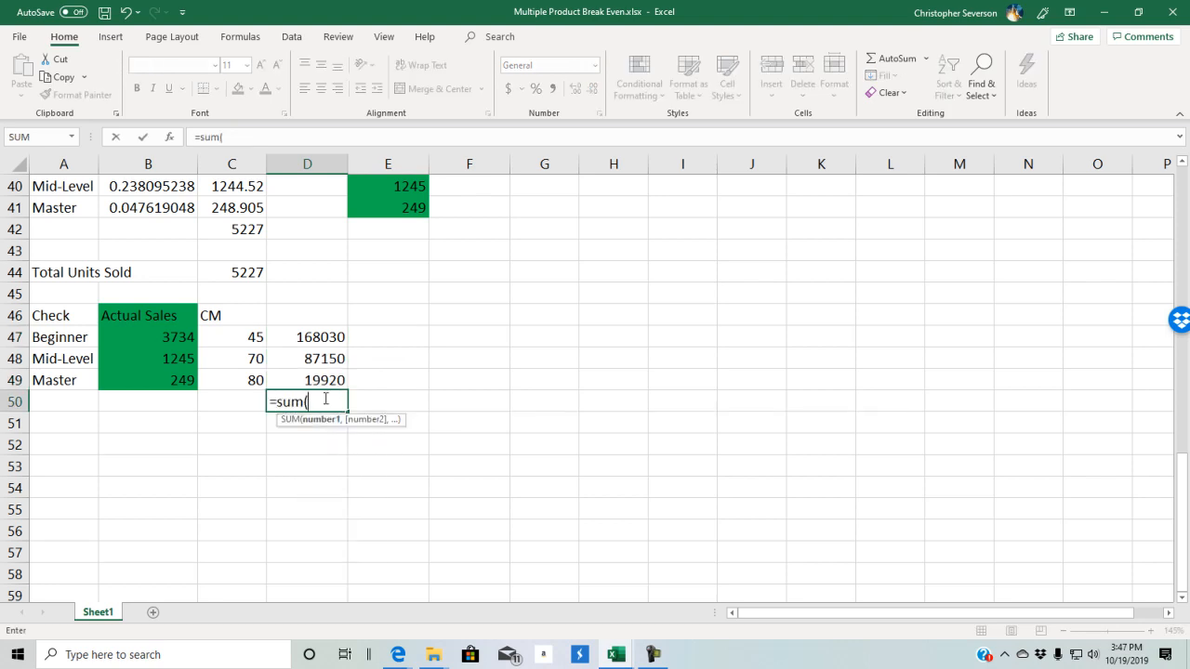
left_click_drag(329, 340, 326, 373)
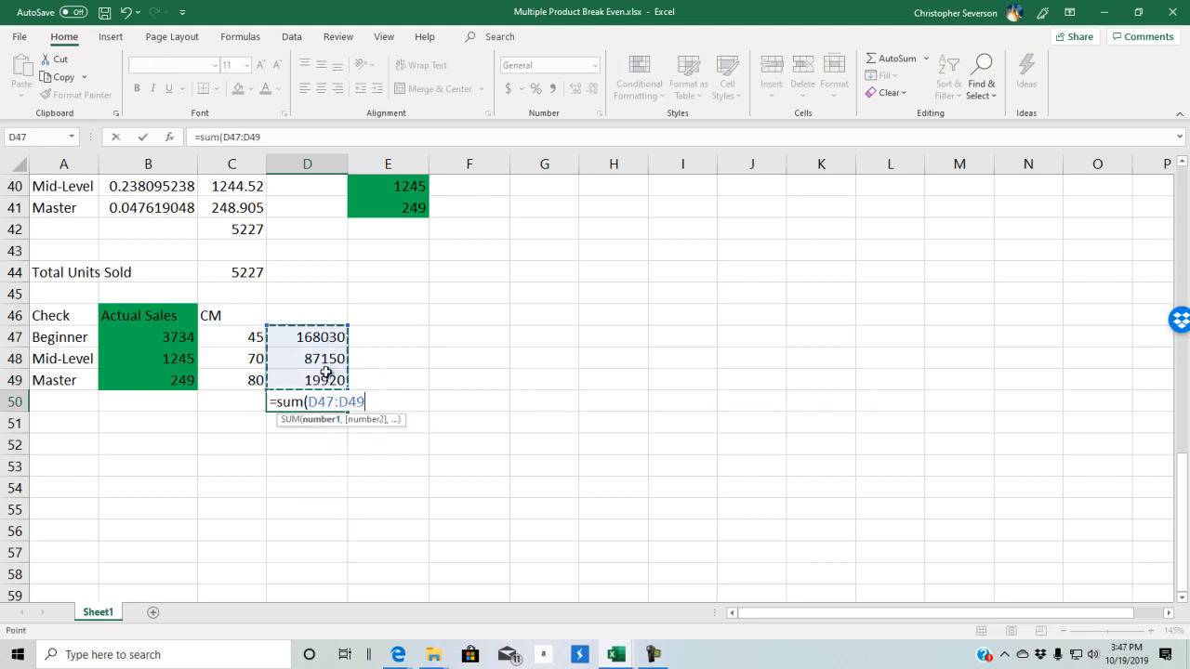
type(")")
key("Return")
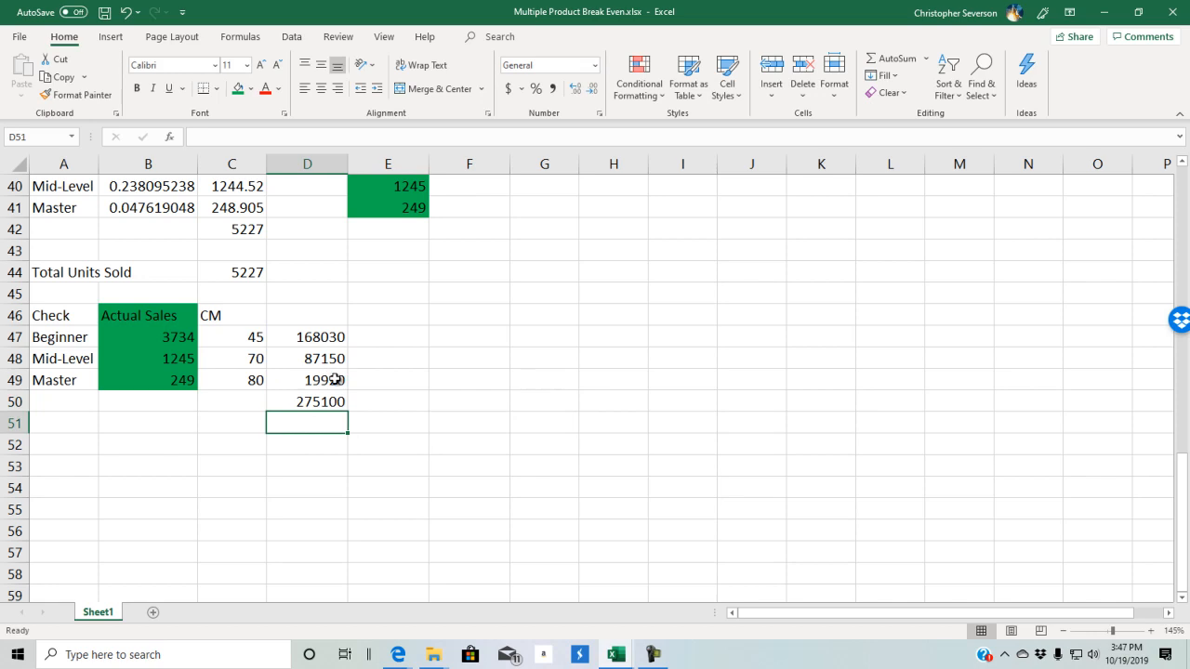
left_click(397, 402)
type("Total CM")
key("Return")
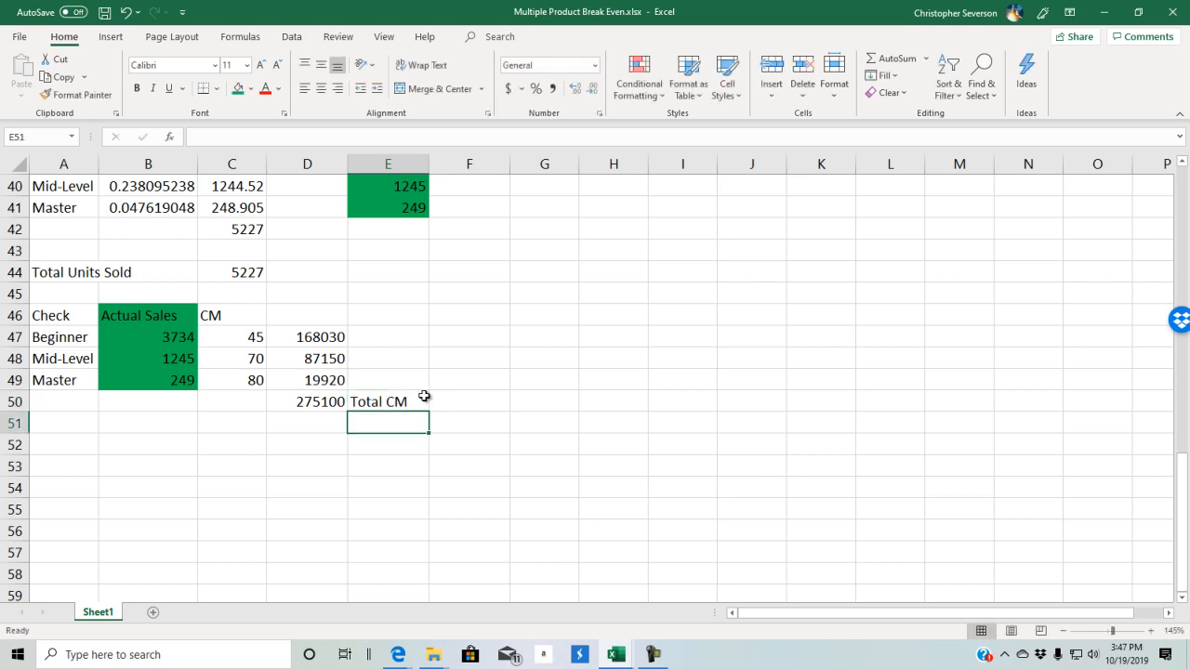
- Add a Fixed Costs label in E51 and enter the monthly fixed costs of 275000 in D51
scroll(423, 405, "up", 13)
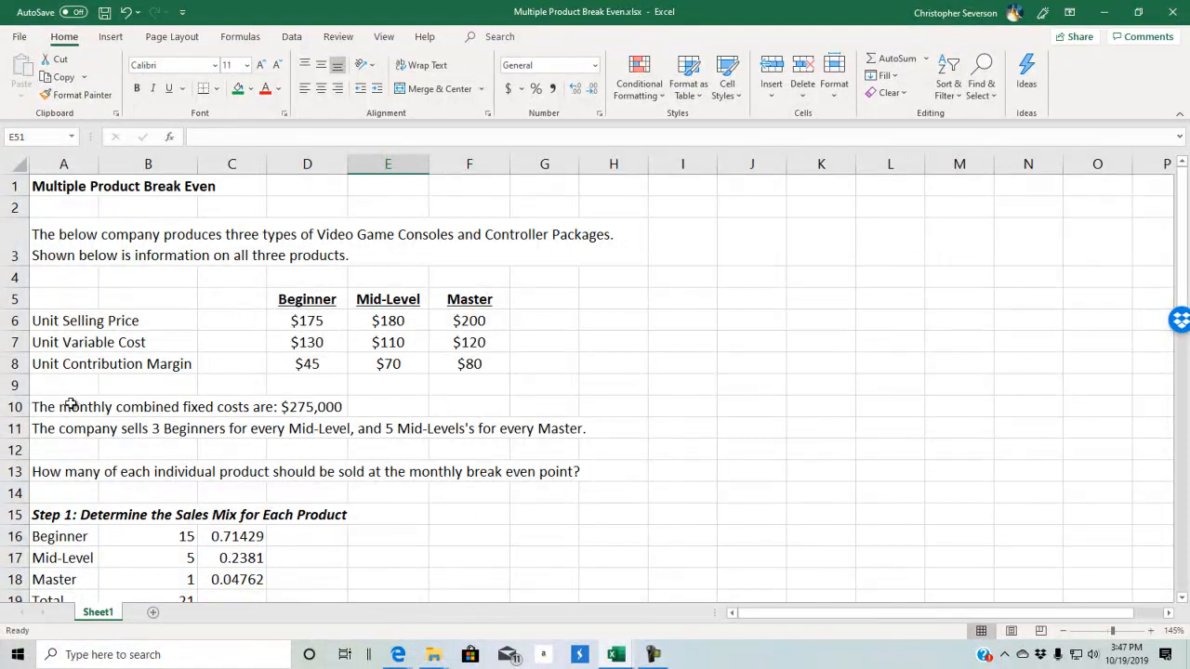
scroll(321, 410, "down", 13)
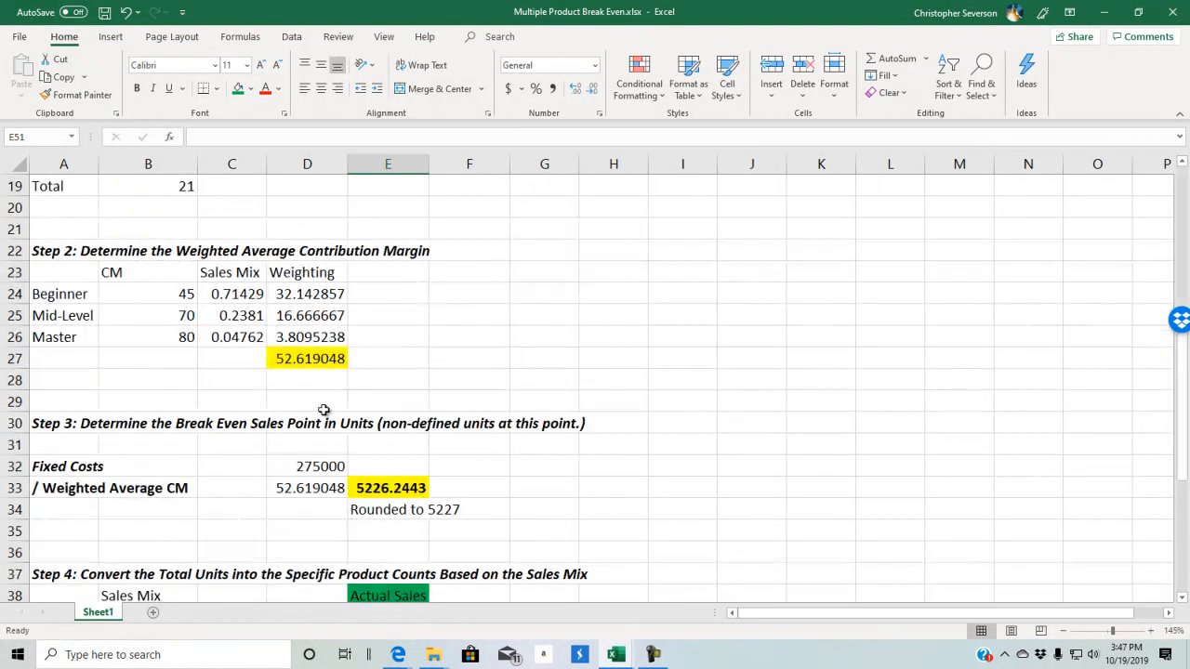
type("F")
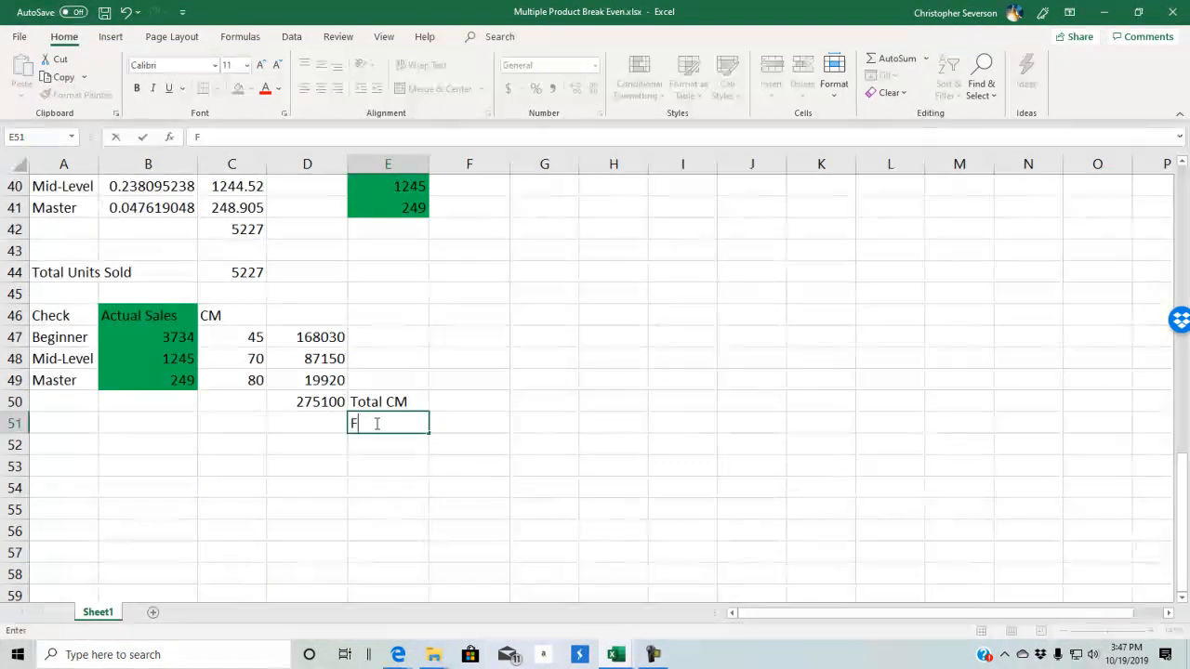
type("ixed Costs")
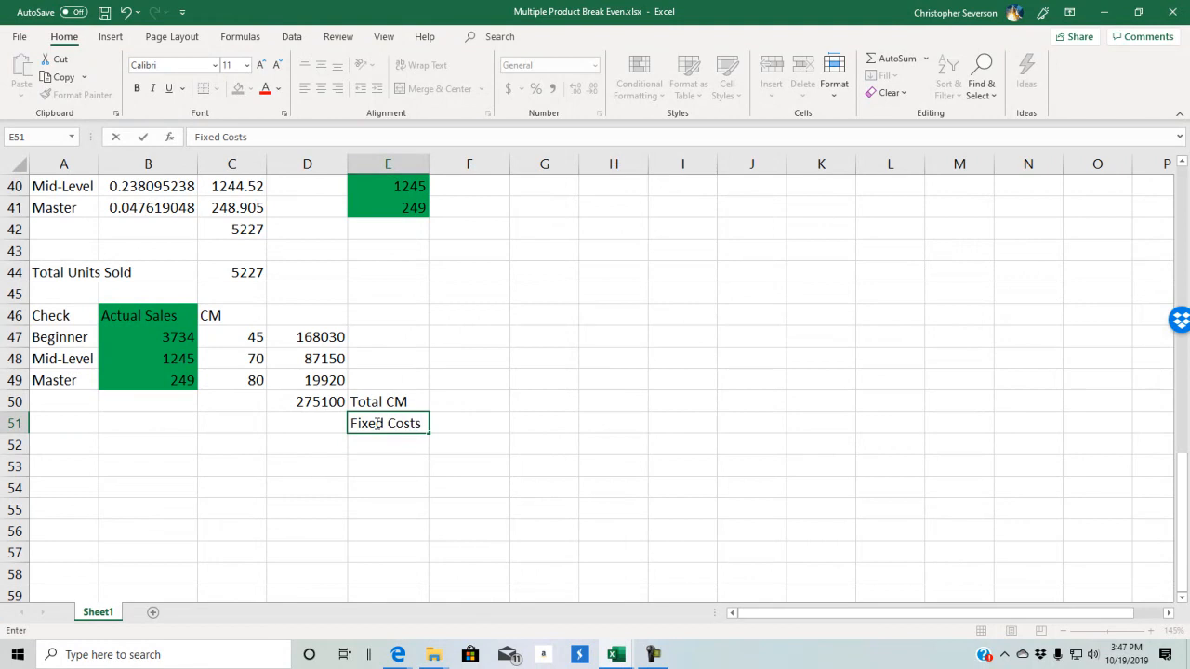
key("Left")
type("275000")
key("Return")
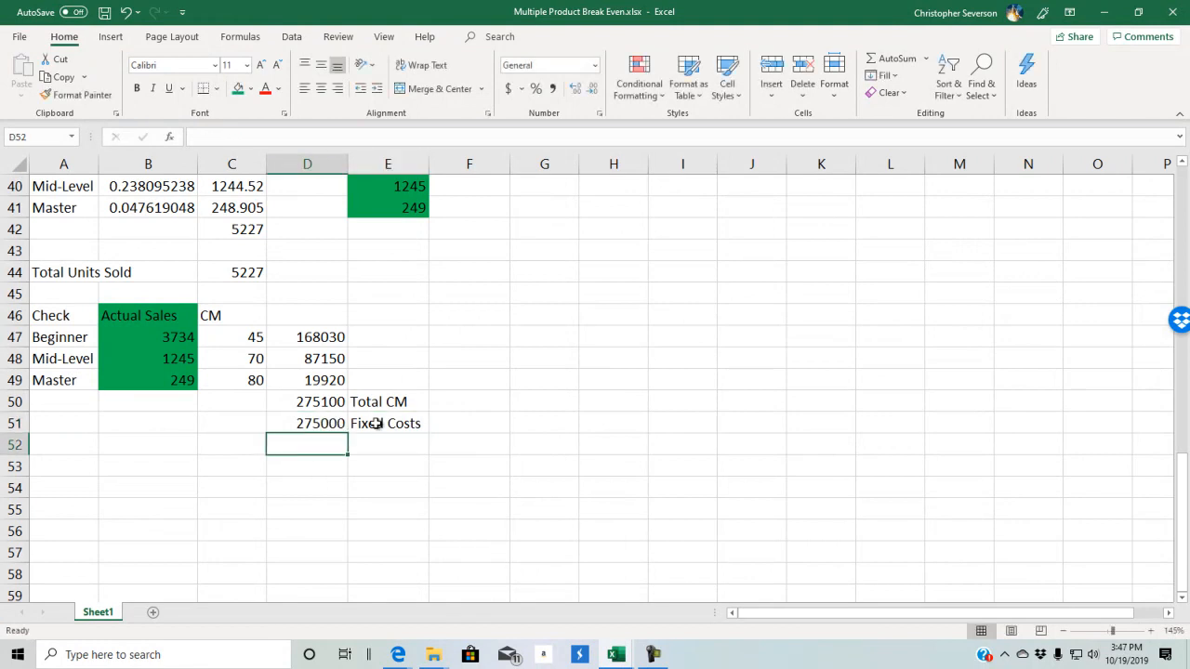
- Calculate the difference between total CM and fixed costs in D52 as =D50-D51
type("=")
key("Up")
key("Up")
type("-")
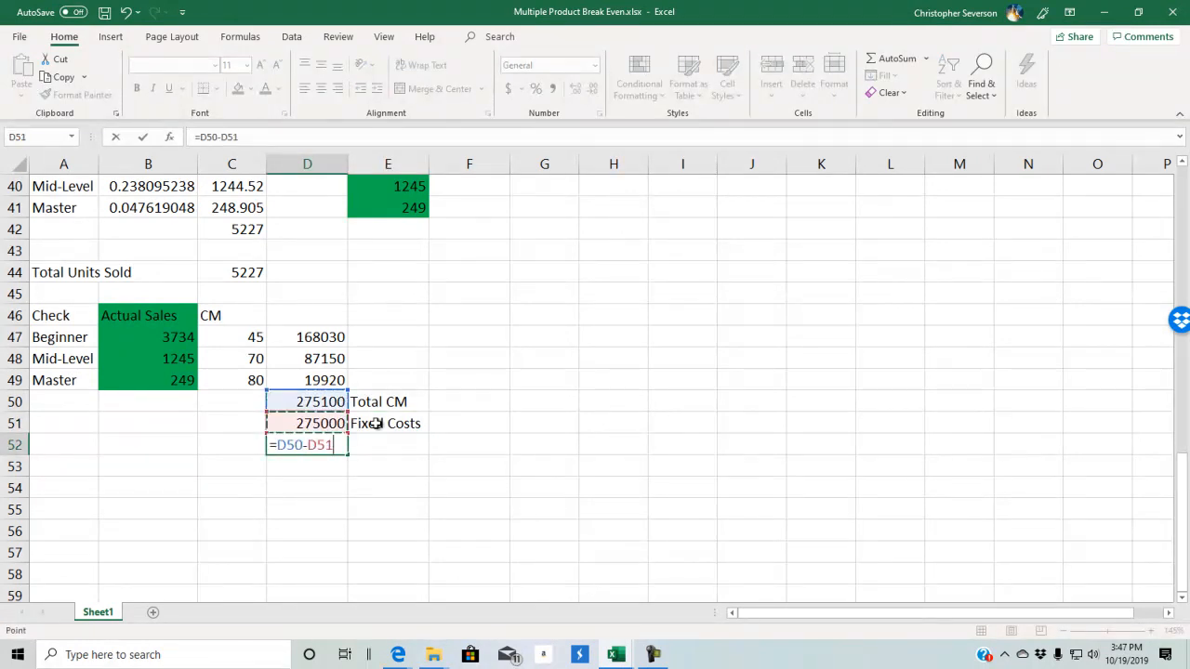
key("Up")
key("Return")
- Label the difference in D52 by entering Rounding Difference in E52
key("Up")
key("Right")
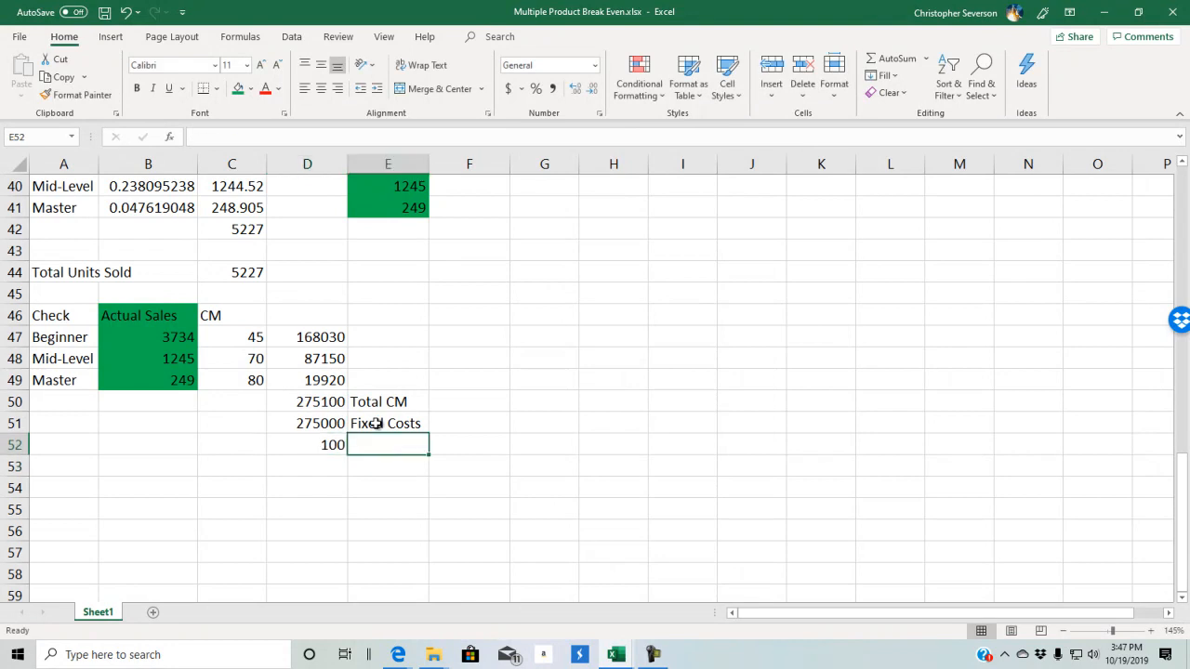
left_click(329, 446)
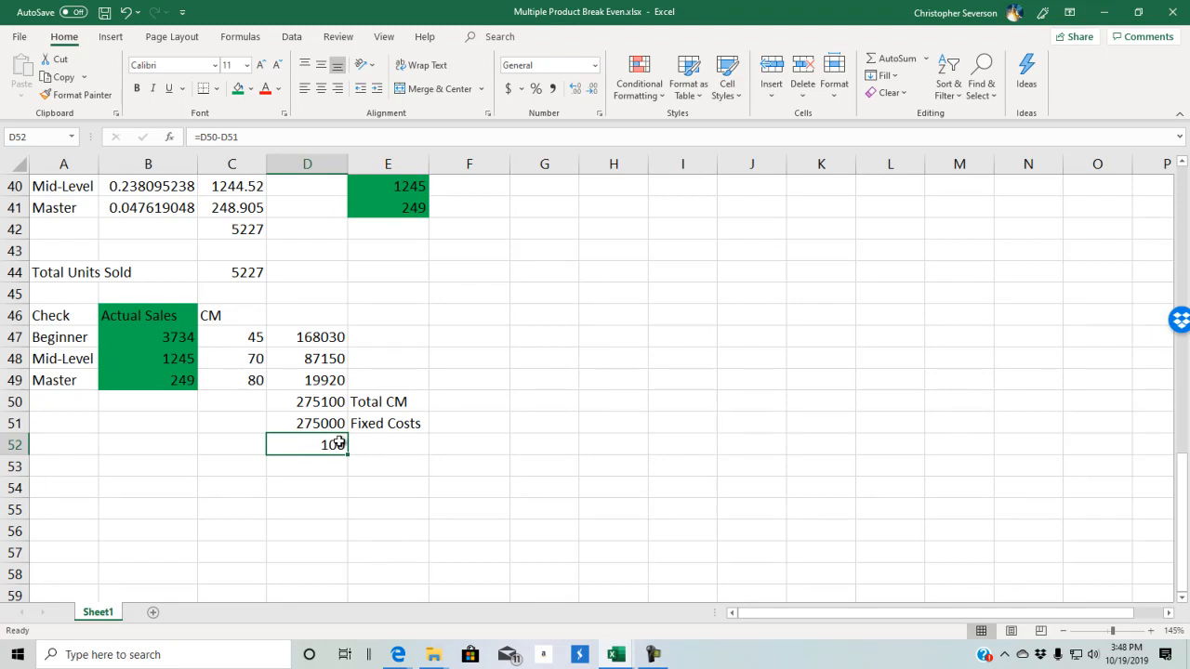
left_click(392, 453)
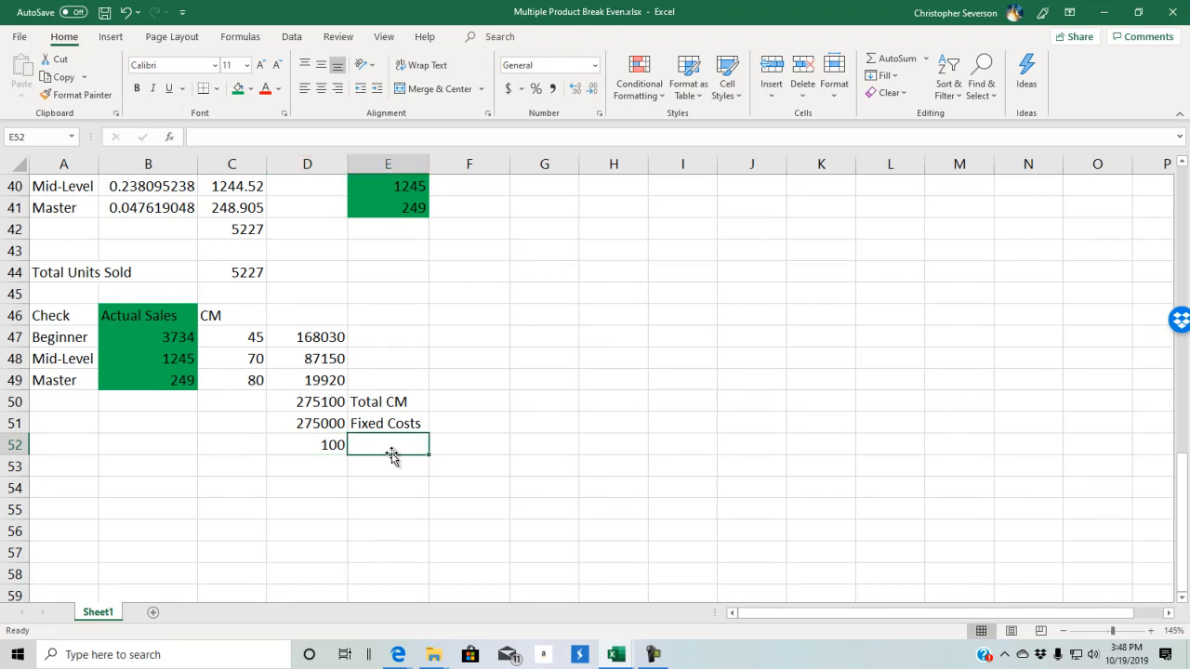
type("Rounding Differenmce")
key("BackSpace")
key("BackSpace")
key("BackSpace")
type("ce")
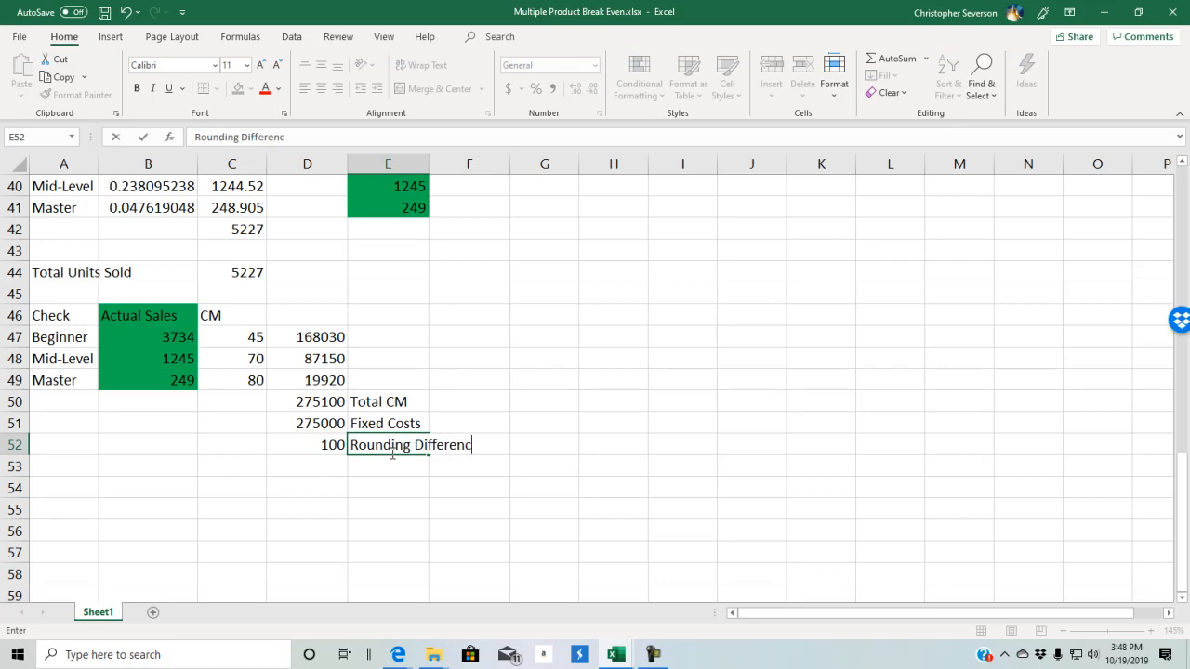
key("Return")
- Review the Total CM and Fixed Costs comparison, the original problem data and the solution from Step 1 through the check
left_click_drag(375, 423, 317, 404)
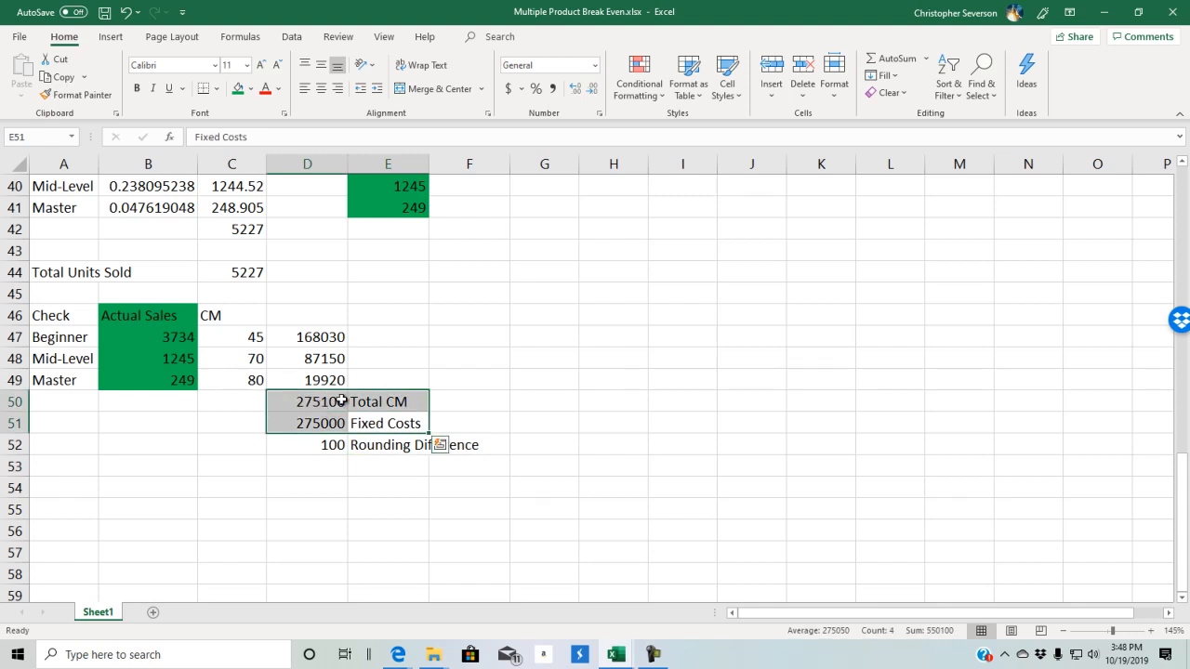
scroll(390, 415, "up", 6)
scroll(390, 416, "up", 7)
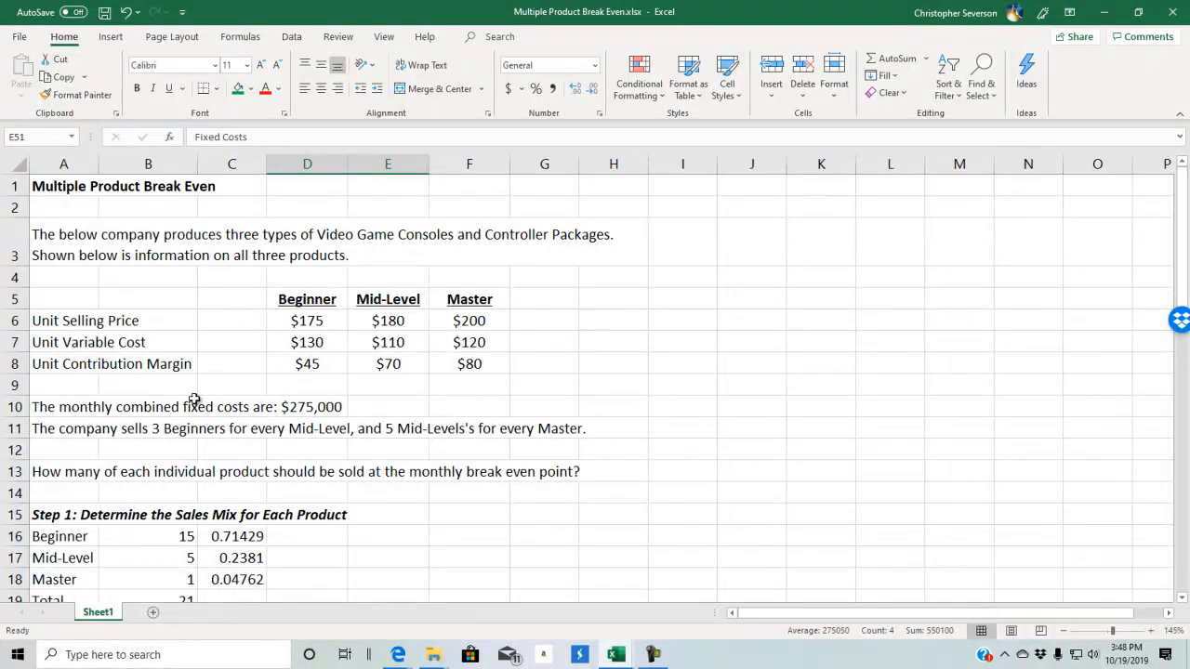
scroll(362, 397, "down", 3)
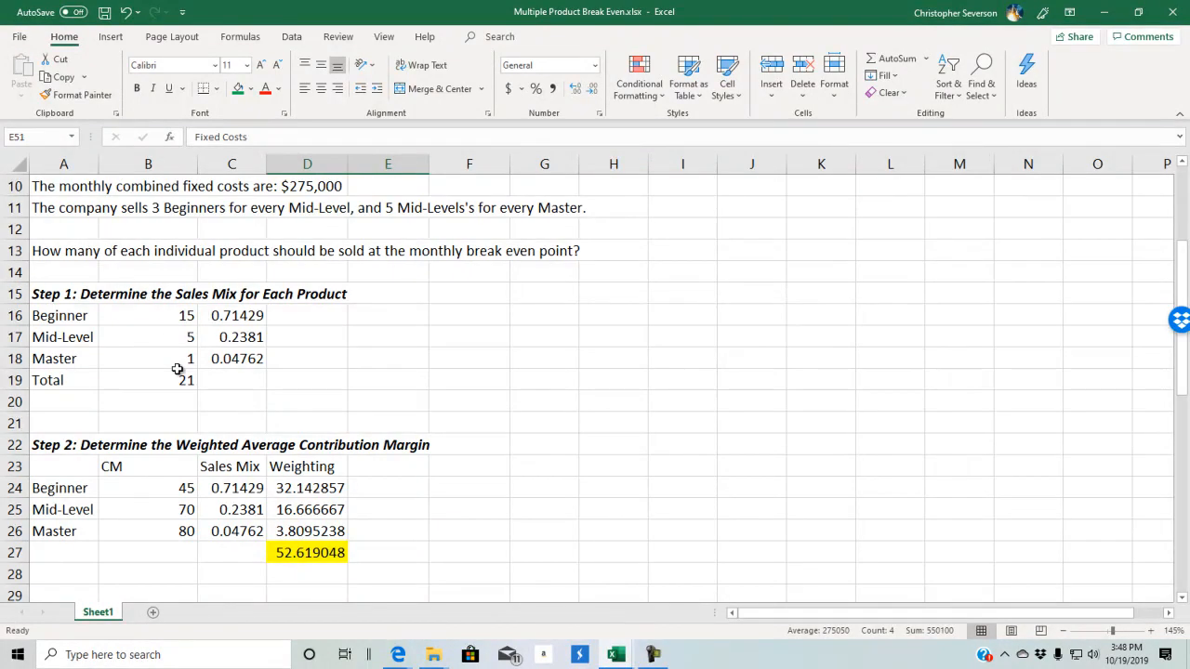
scroll(65, 401, "down", 6)
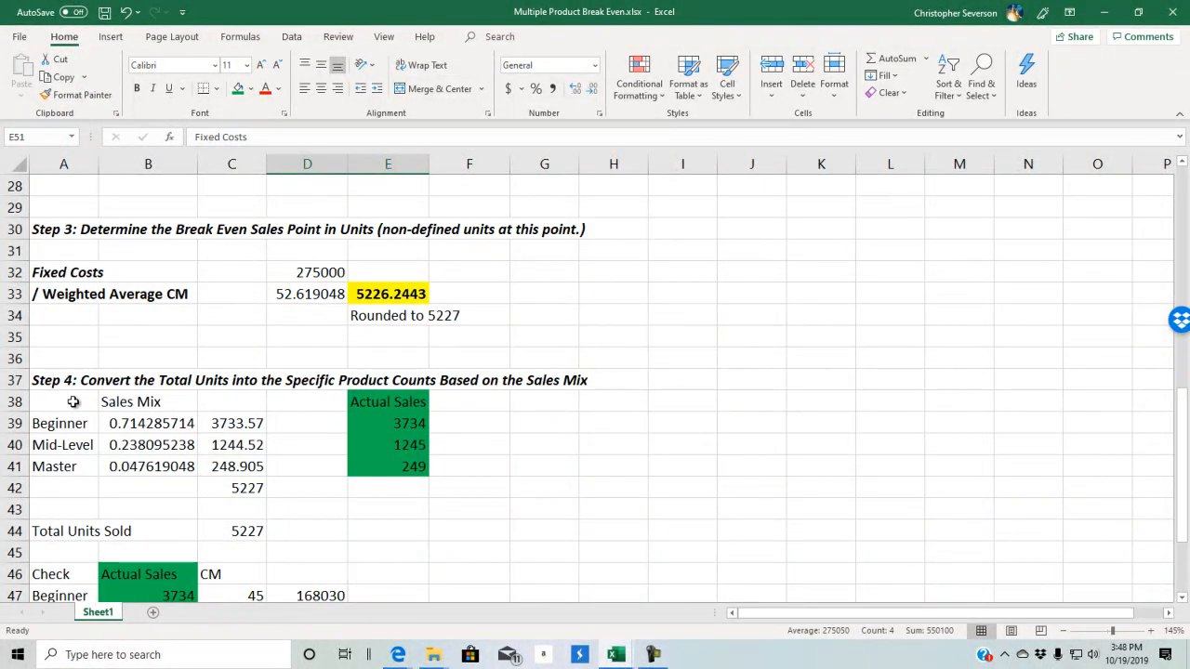
scroll(72, 401, "down", 4)
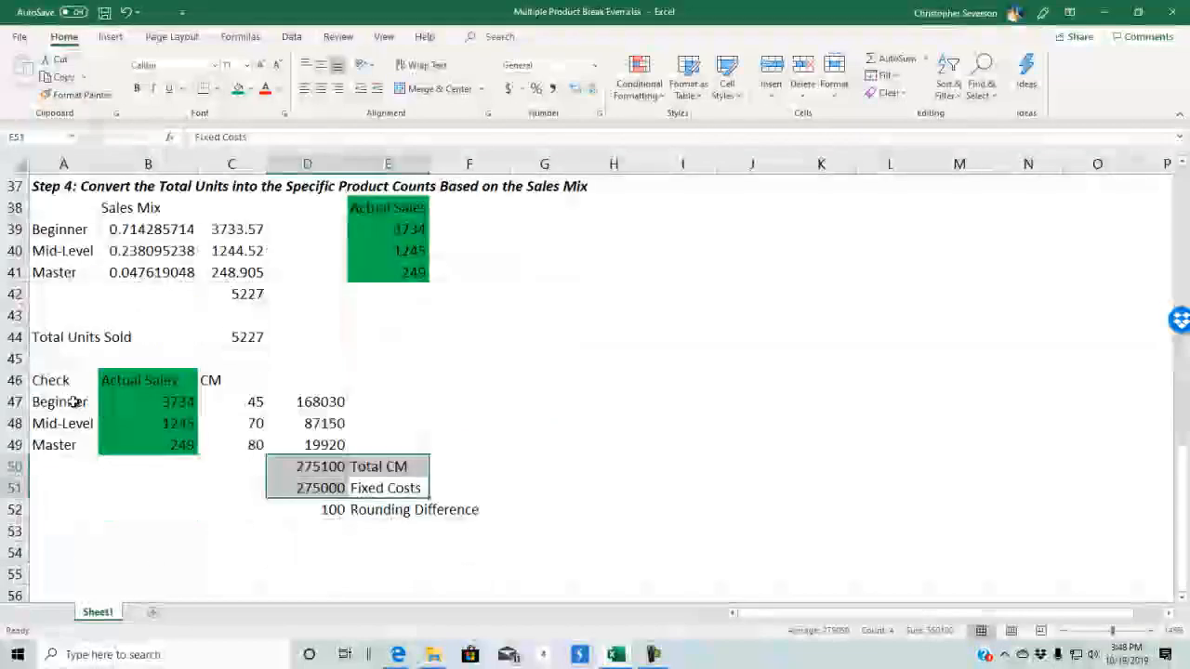
left_click(333, 485)
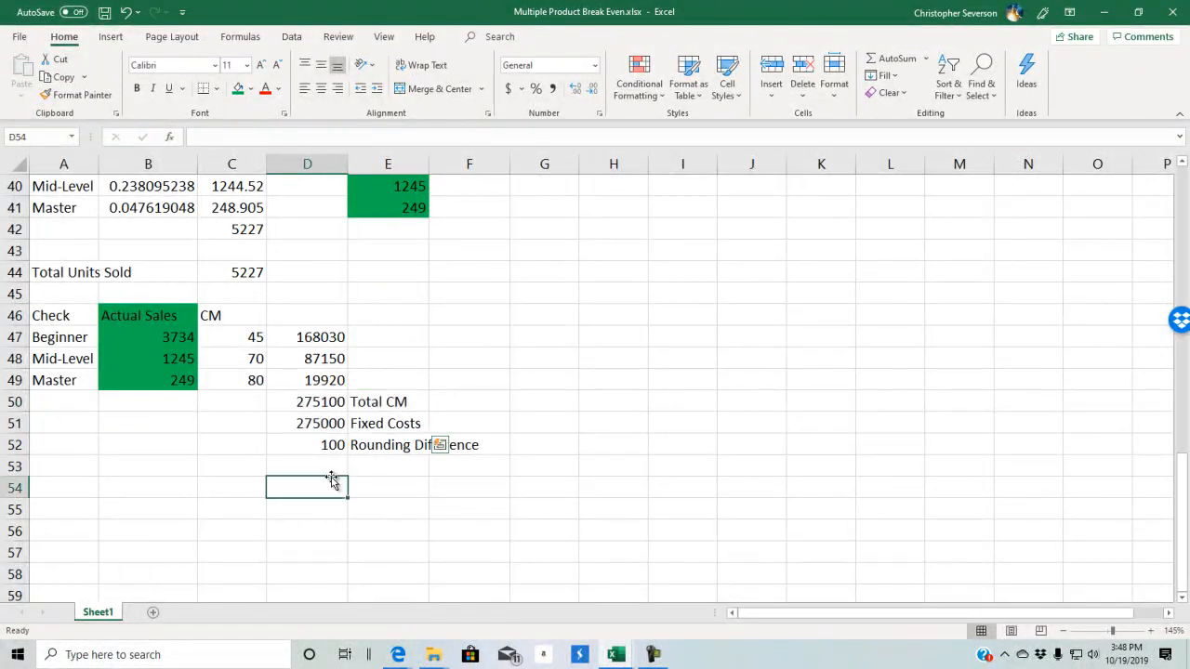